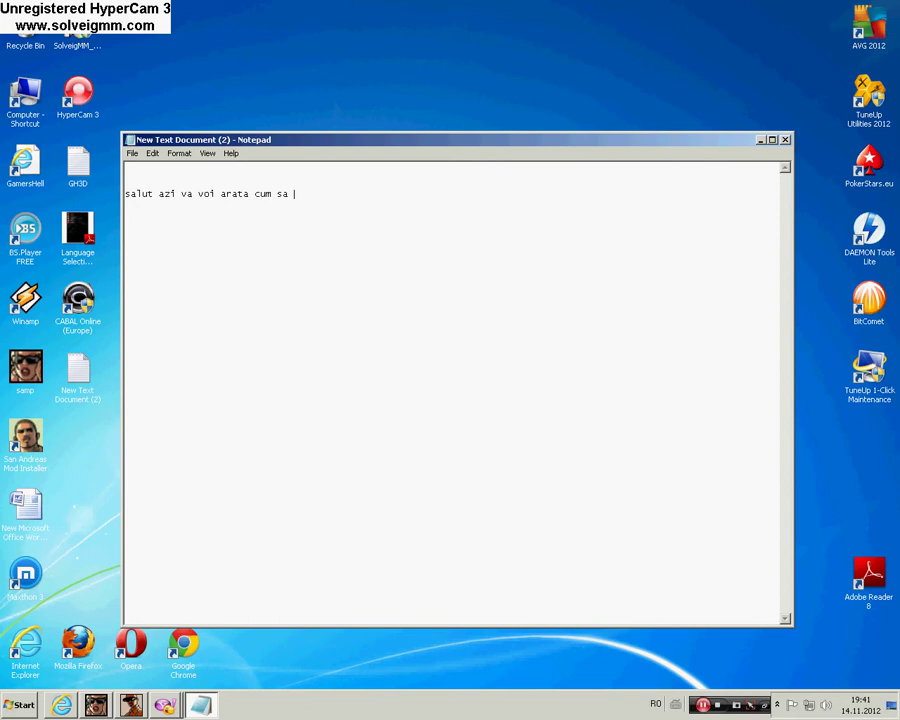
Complete the greeting line with "bagati o masina in gta san andreas cu programul gta san andreas mod instaleer (sami)".
{"action": "type", "text": "bagati o masina in "}
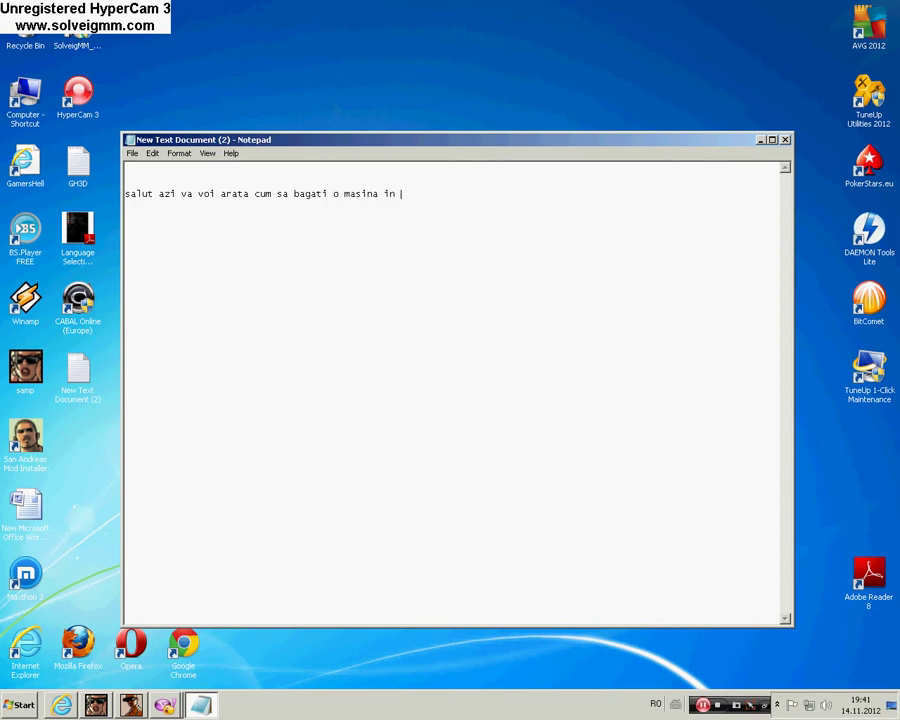
{"action": "type", "text": "gta san andraeas cu programul gta"}
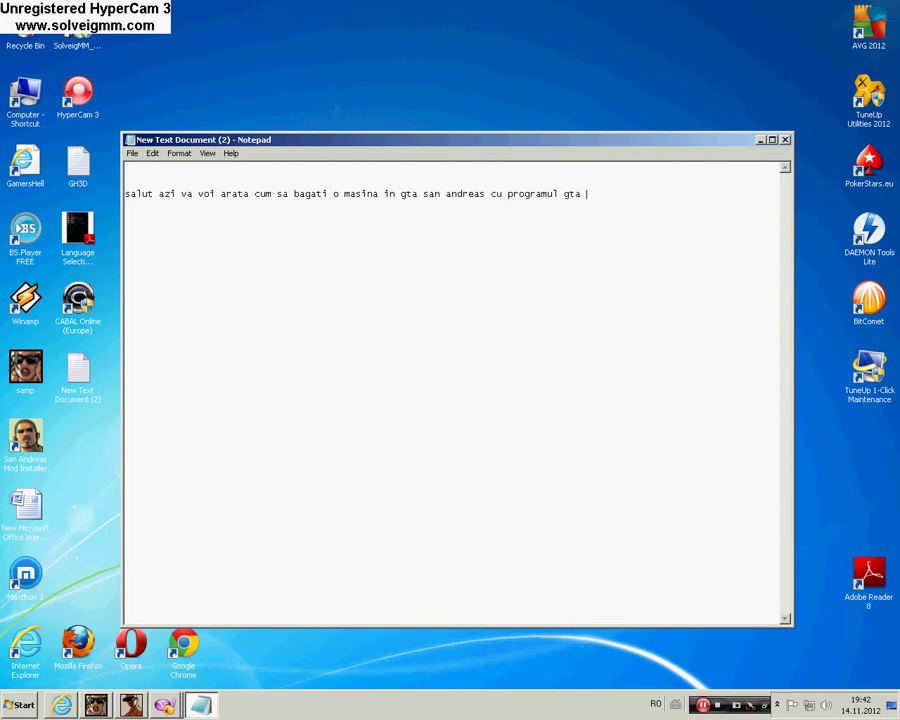
{"action": "type", "text": " san andreas mod instaleer (sami"}
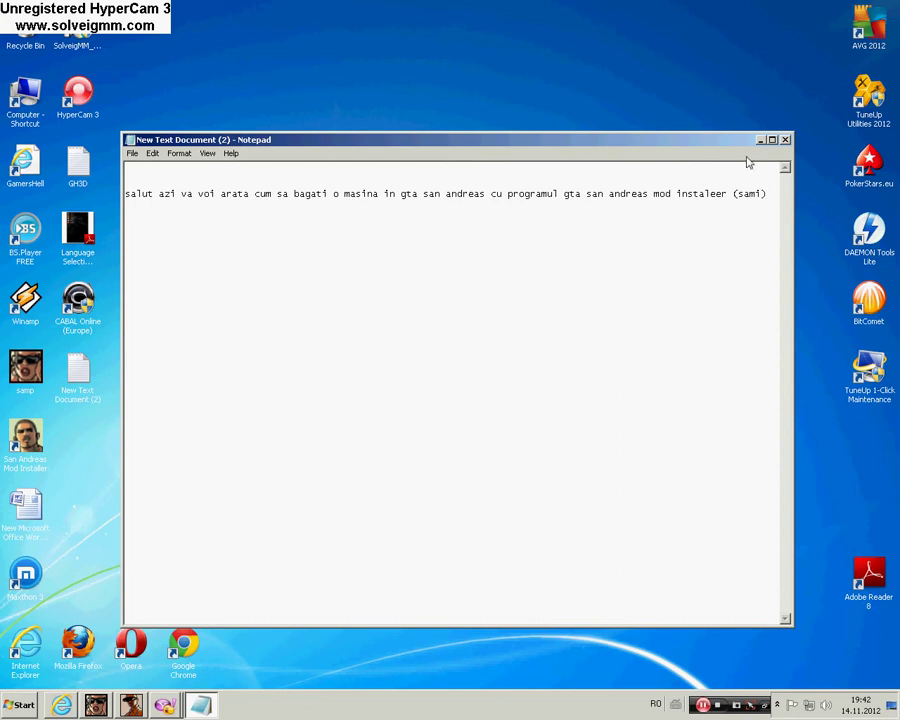
Break the greeting into two lines after "voi" and add a last line reading "sa incepem".
{"action": "left_click", "coordinate": [220, 194]}
{"action": "key", "text": "Return"}
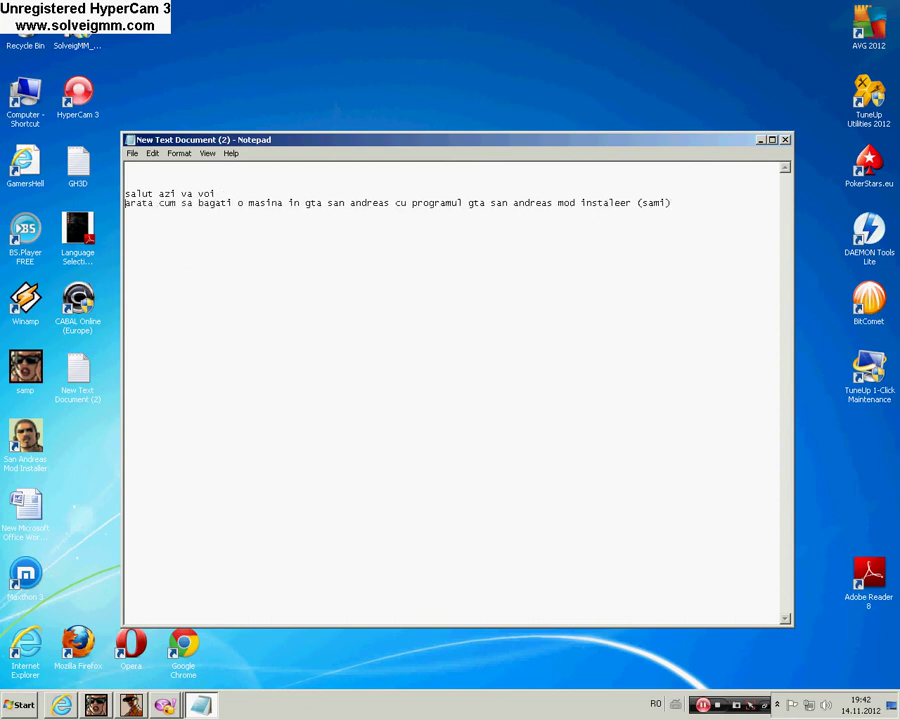
{"action": "left_click", "coordinate": [682, 203]}
{"action": "key", "text": "Return"}
{"action": "type", "text": "sa incepem"}
Delete the three lines of greeting text from the note and minimize its window.
{"action": "left_click_drag", "start_coordinate": [685, 200], "coordinate": [321, 203]}
{"action": "left_click_drag", "start_coordinate": [182, 212], "coordinate": [337, 185]}
{"action": "right_click", "coordinate": [278, 205]}
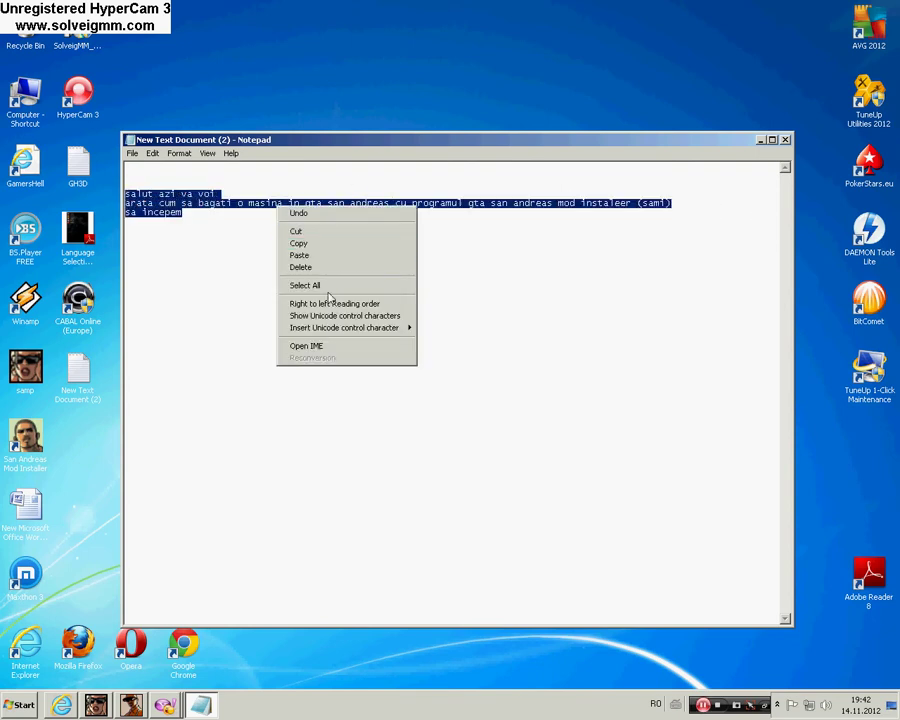
{"action": "left_click", "coordinate": [300, 267]}
{"action": "left_click", "coordinate": [760, 139]}
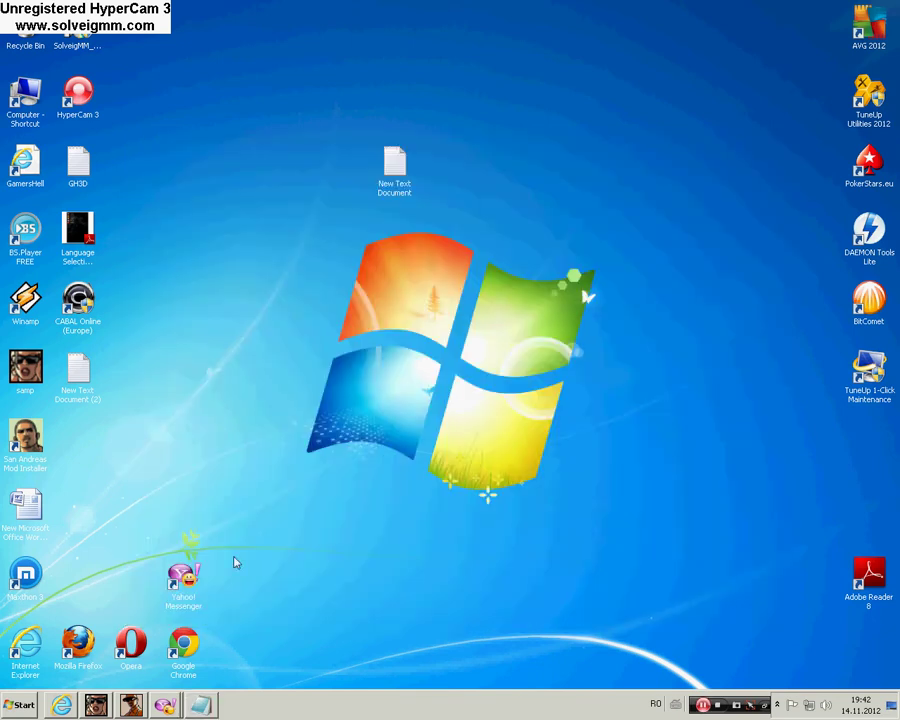
Switch to Internet Explorer with the Google home page and maximize the browser window.
{"action": "left_click", "coordinate": [20, 705]}
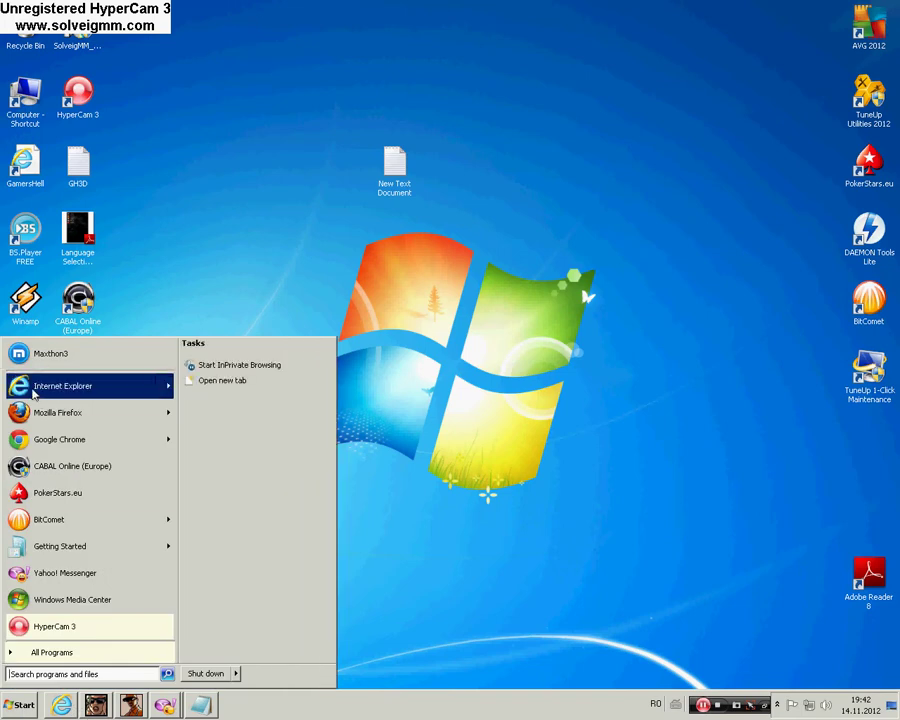
{"action": "left_click", "coordinate": [33, 388]}
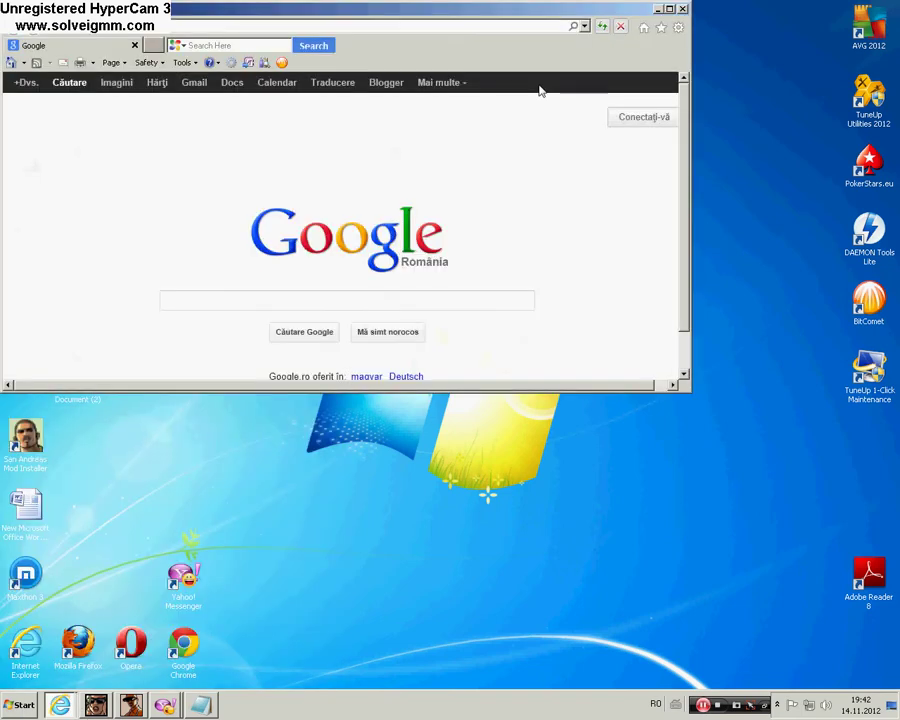
{"action": "double_click", "coordinate": [468, 6]}
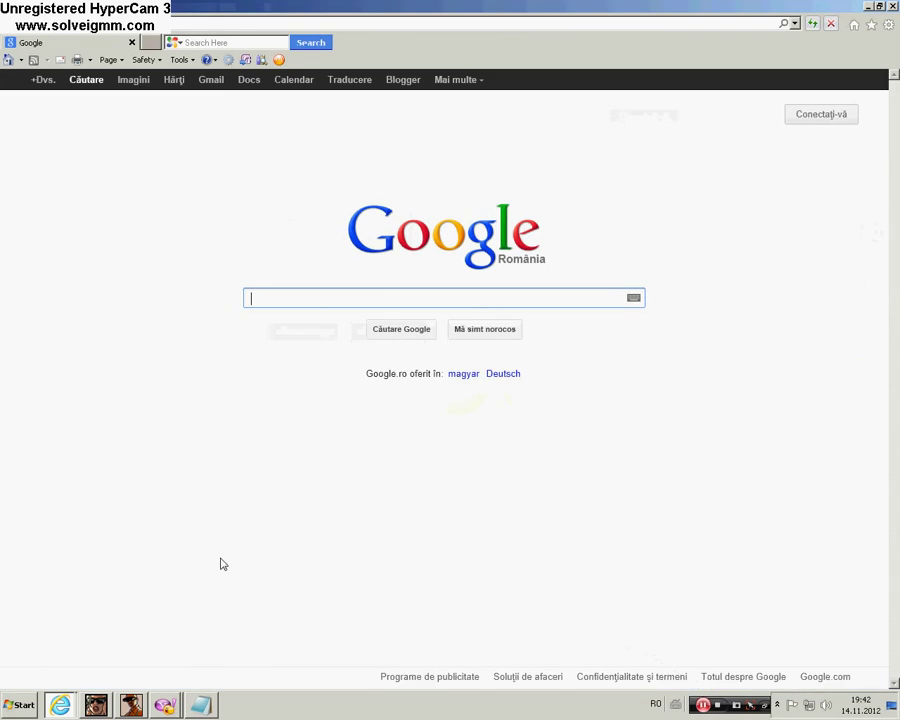
Switch to Notepad and write the line "intram pe net si scriem gta san andreas mod instaleer".
{"action": "left_click", "coordinate": [202, 705]}
{"action": "type", "text": "intra"}
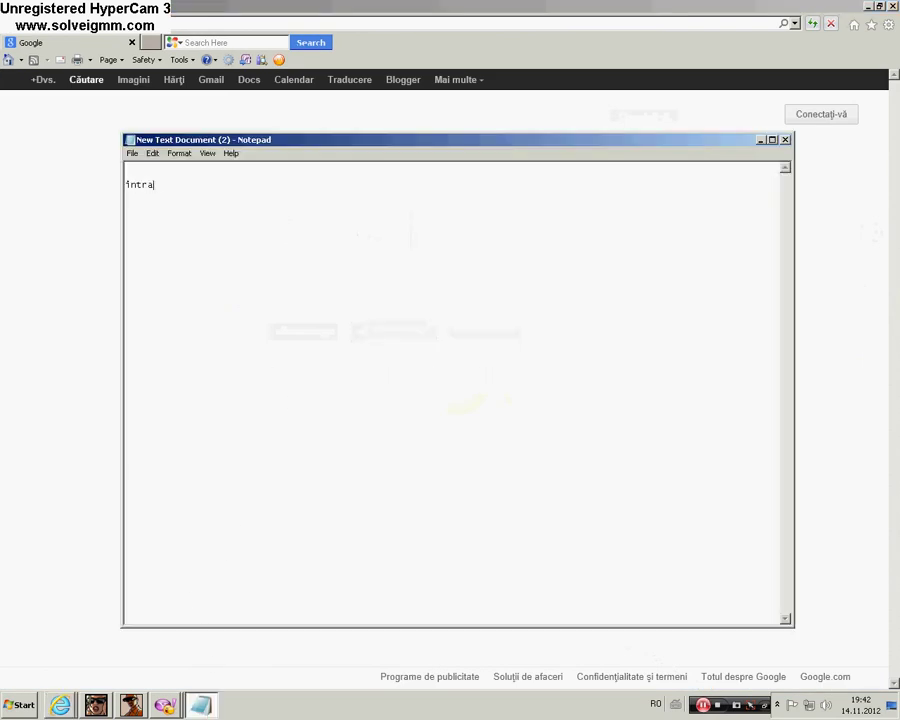
{"action": "type", "text": "m pe net si scriem gta san and"}
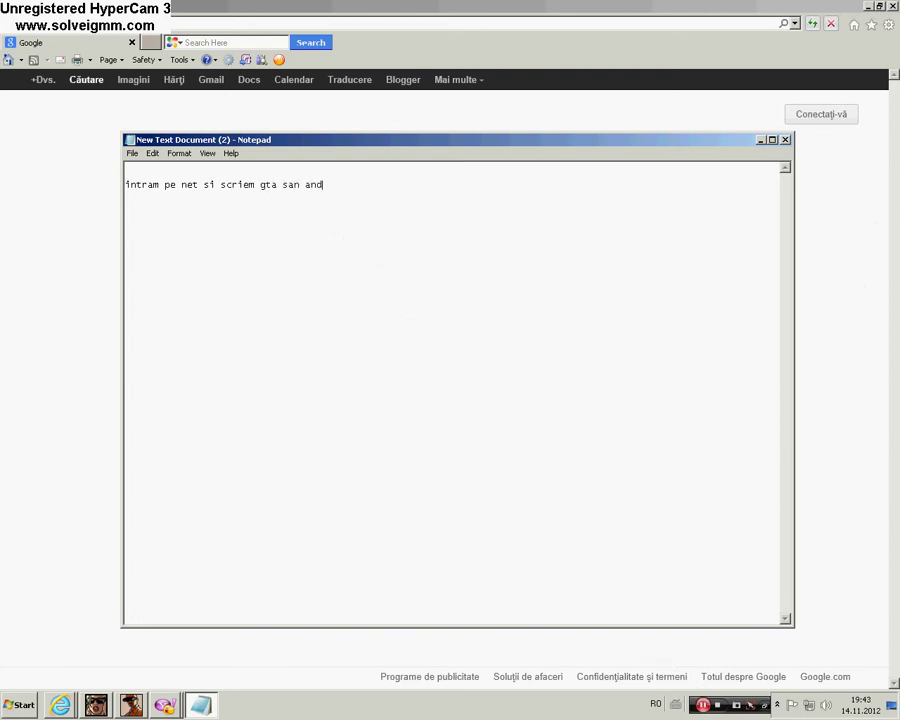
{"action": "type", "text": "reas mod"}
{"action": "type", "text": " iu"}
{"action": "type", "text": "staleer"}
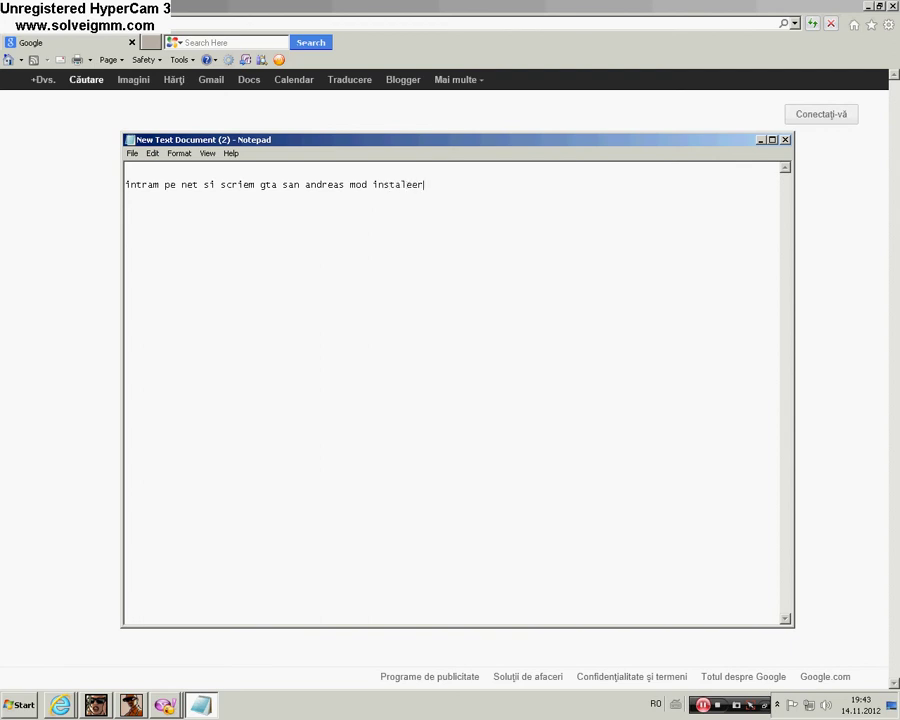
Switch back to the browser and search Google for "gta san andreas mod installer".
{"action": "left_click", "coordinate": [760, 140]}
{"action": "type", "text": "gta "}
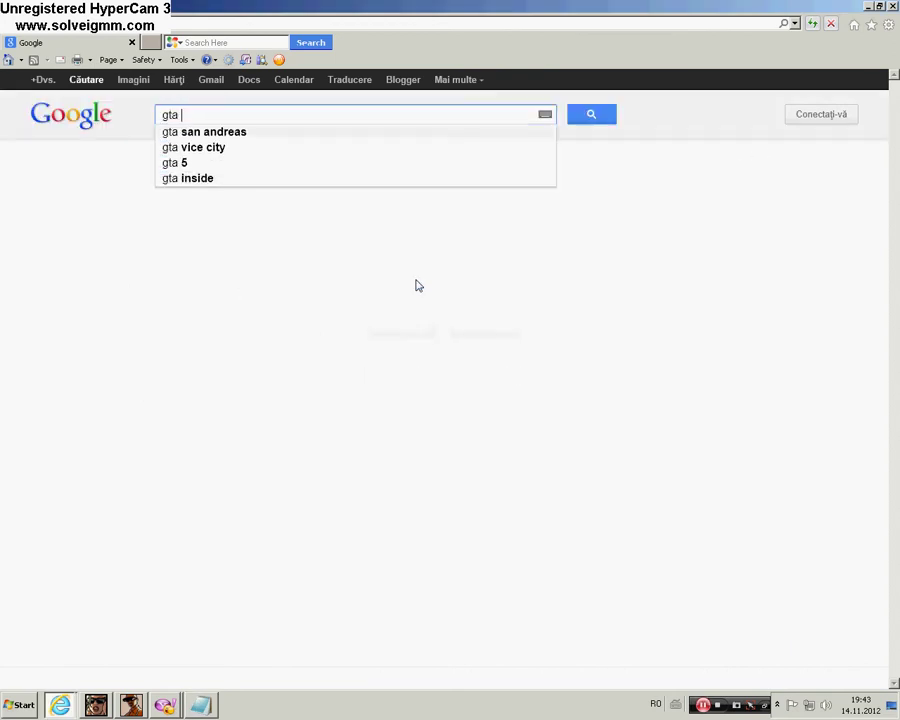
{"action": "type", "text": "san an"}
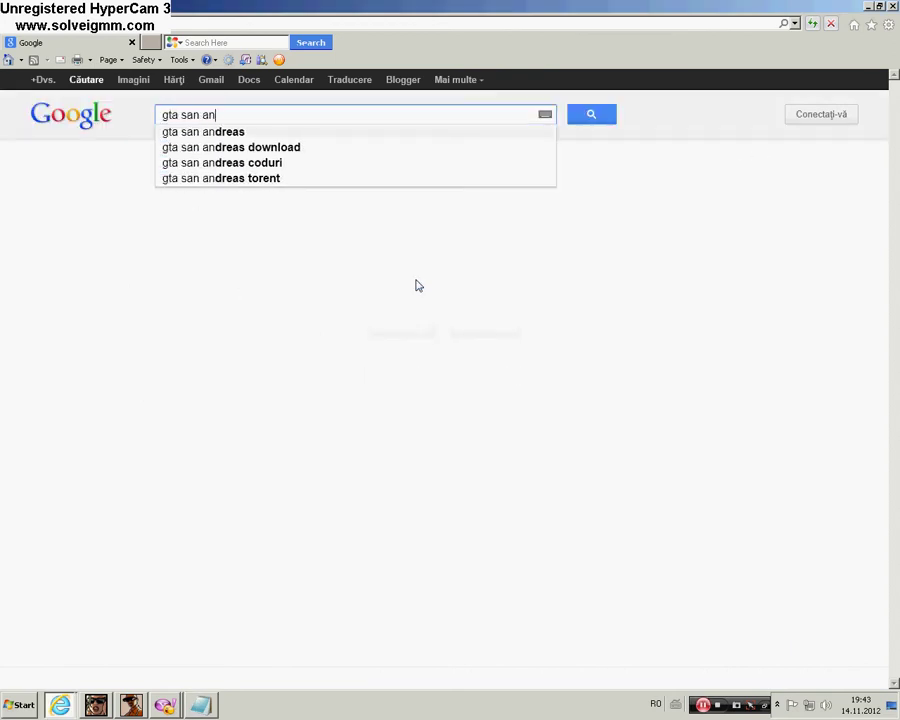
{"action": "type", "text": "dreas mod "}
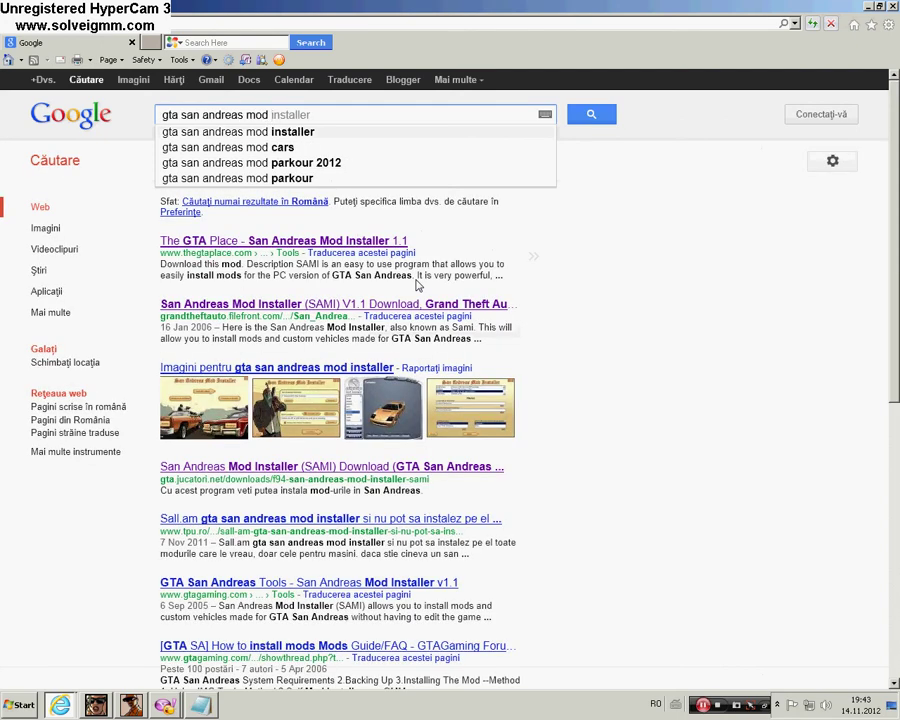
{"action": "type", "text": "instal"}
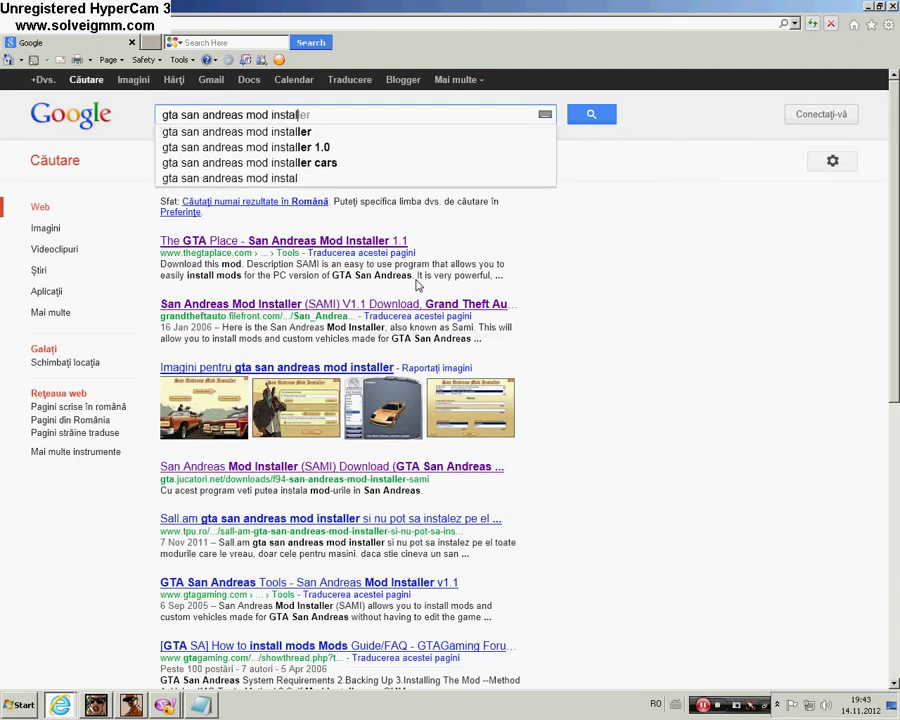
{"action": "type", "text": "ler"}
{"action": "key", "text": "Return"}
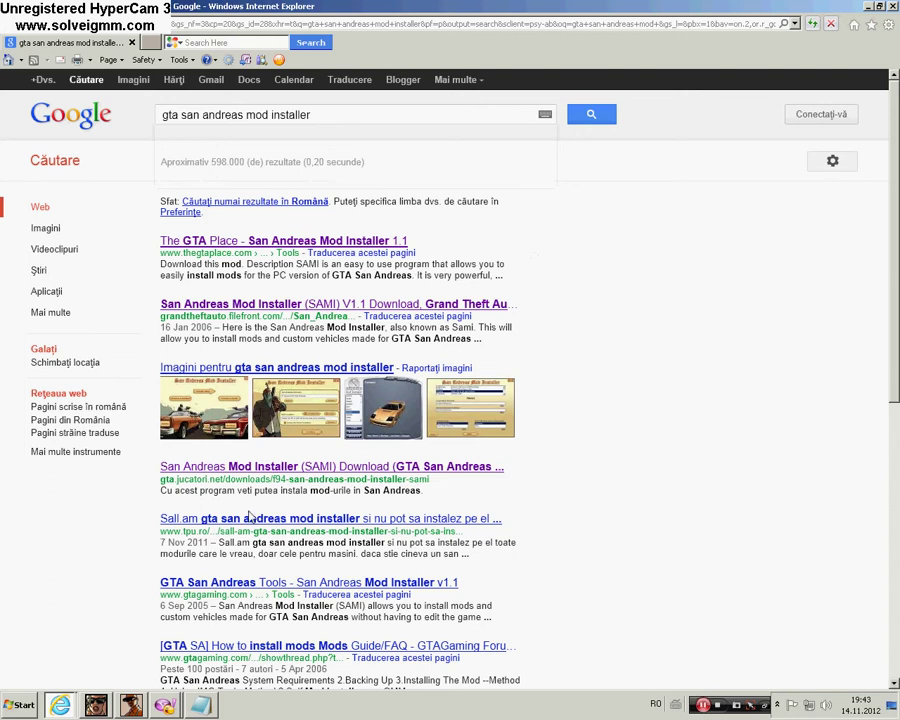
Add the line "zariti prima si a doua si imagini si dati pe cea dupa imagini" to the Notepad note and keep it open.
{"action": "left_click", "coordinate": [199, 706]}
{"action": "type", "text": "da"}
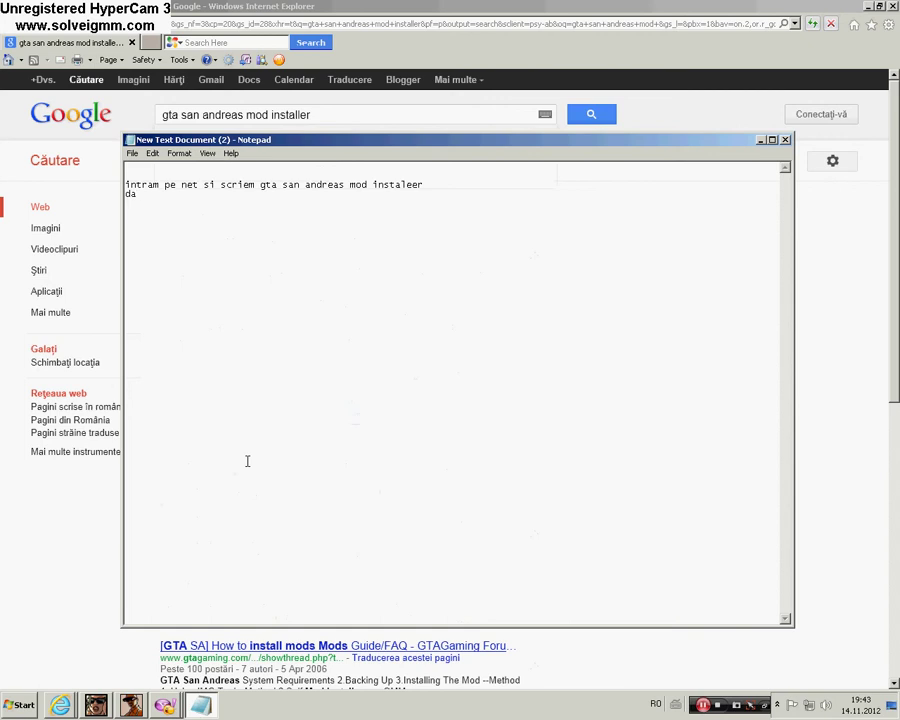
{"action": "type", "text": "zariti prima si a doua "}
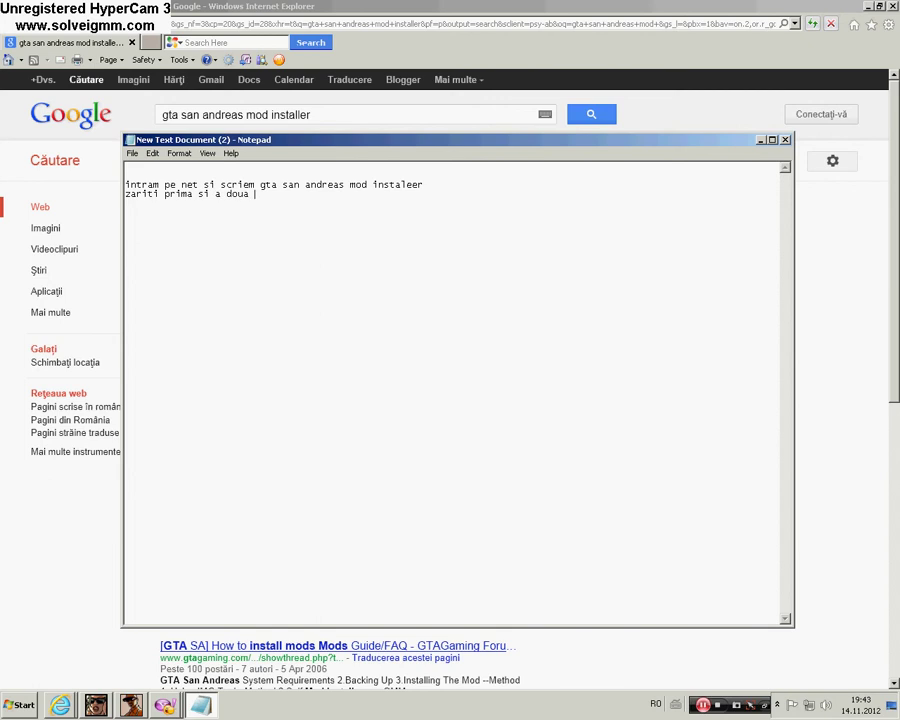
{"action": "type", "text": "si imagini si dati"}
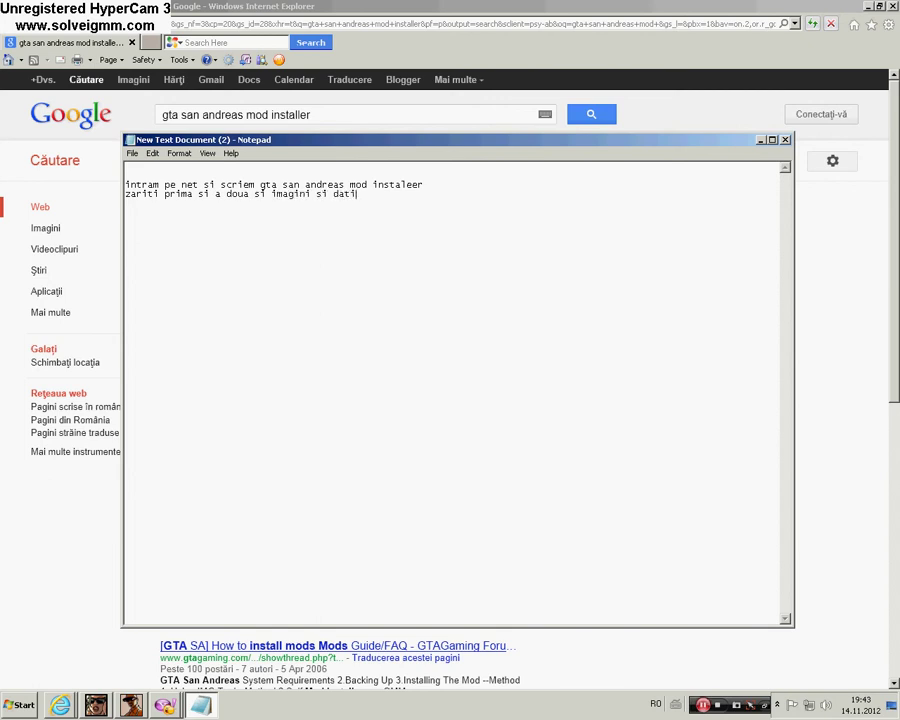
{"action": "type", "text": " pe cea dupa ima"}
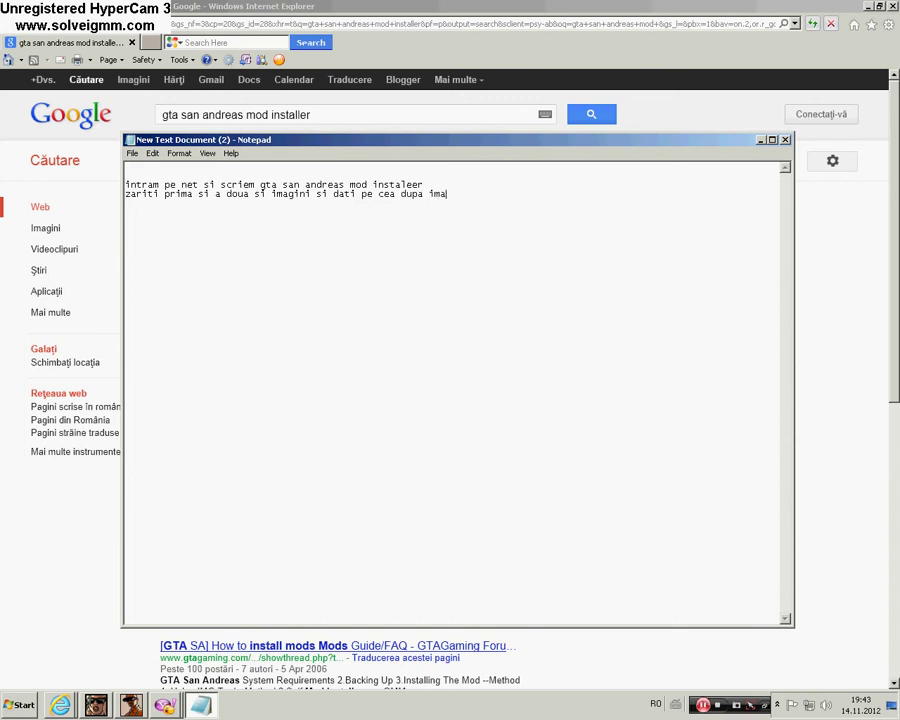
{"action": "type", "text": "gine"}
{"action": "left_click", "coordinate": [785, 139]}
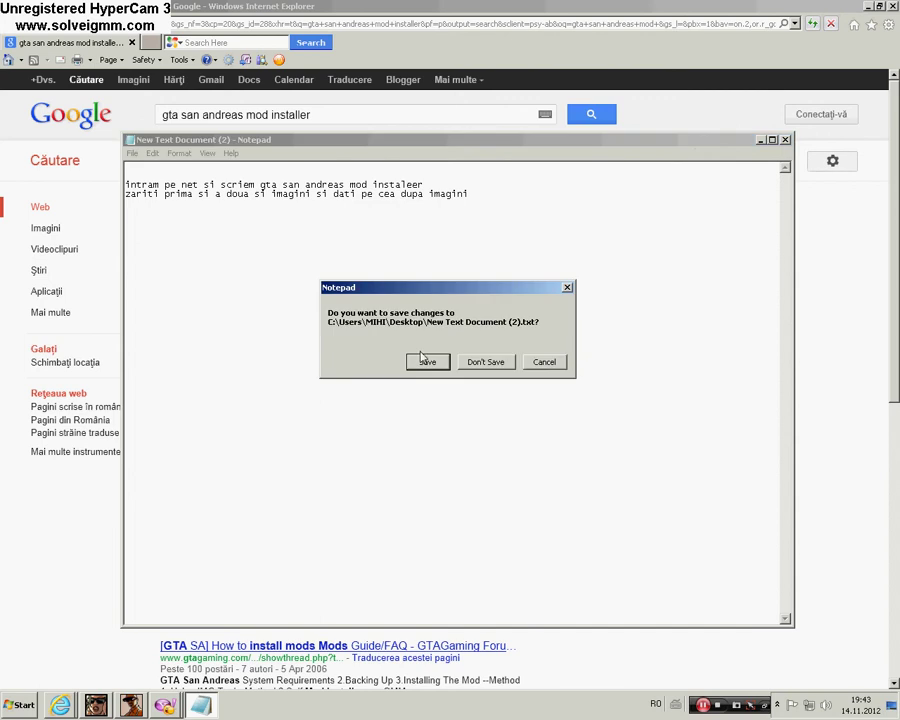
{"action": "left_click", "coordinate": [567, 287]}
Delete both lines of instructions from the note, leaving it empty for new text.
{"action": "left_click_drag", "start_coordinate": [534, 221], "coordinate": [213, 185]}
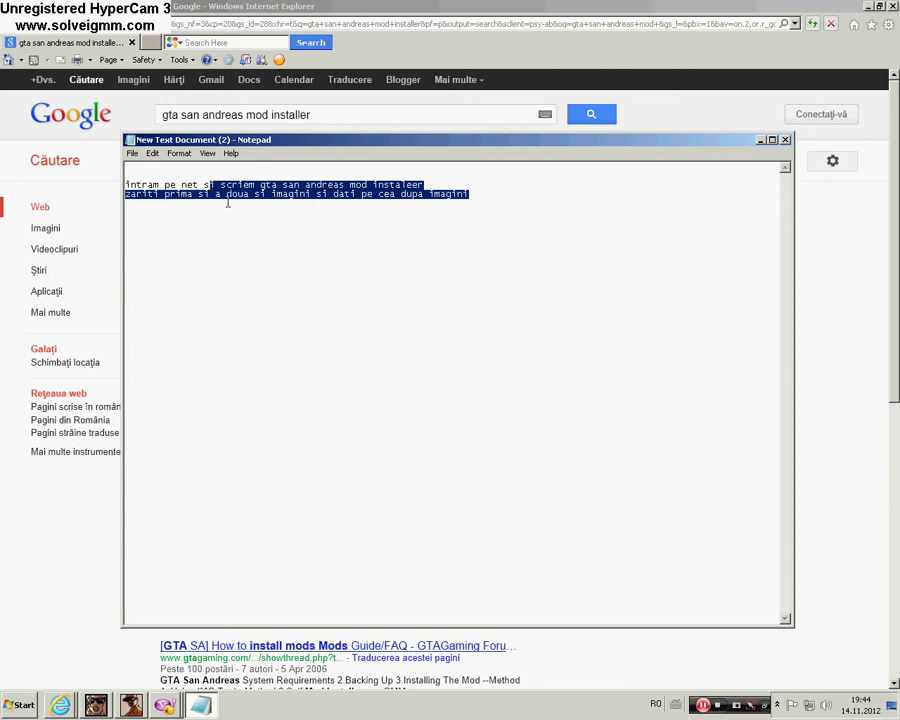
{"action": "key", "text": "BackSpace"}
{"action": "key", "text": "BackSpace"}
{"action": "key", "text": "BackSpace"}
{"action": "key", "text": "BackSpace"}
{"action": "key", "text": "BackSpace"}
{"action": "key", "text": "BackSpace"}
{"action": "key", "text": "BackSpace"}
{"action": "key", "text": "BackSpace"}
{"action": "key", "text": "BackSpace"}
{"action": "key", "text": "BackSpace"}
{"action": "key", "text": "BackSpace"}
{"action": "key", "text": "BackSpace"}
{"action": "key", "text": "BackSpace"}
{"action": "key", "text": "BackSpace"}
{"action": "key", "text": "BackSpace"}
{"action": "key", "text": "BackSpace"}
Return to the search results and open the gta.jucatori.net page for San Andreas Mod Installer (SAMI).
{"action": "left_click", "coordinate": [760, 139]}
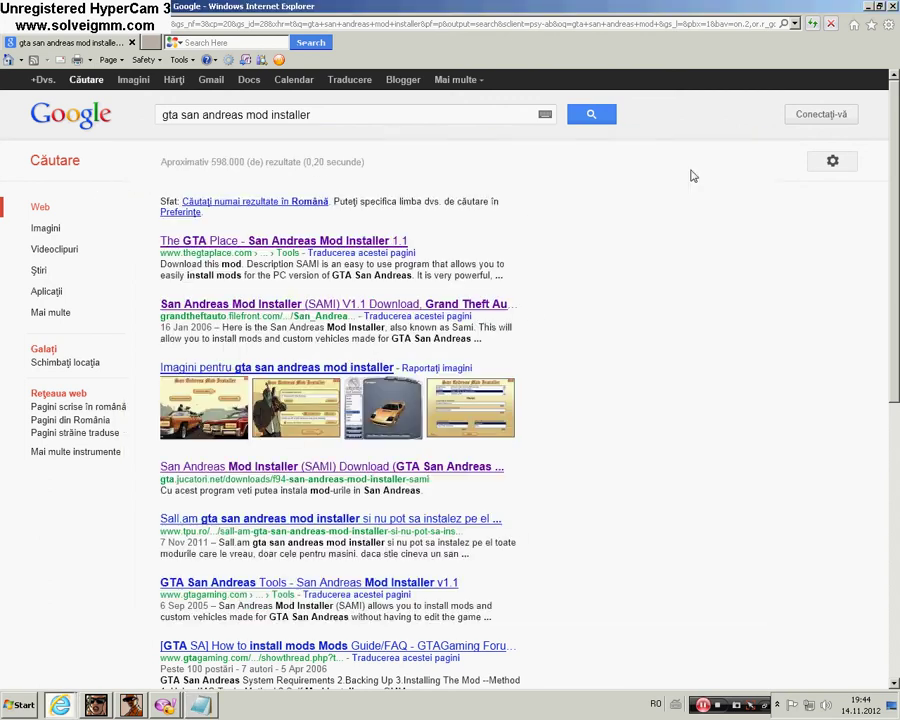
{"action": "left_click", "coordinate": [280, 468]}
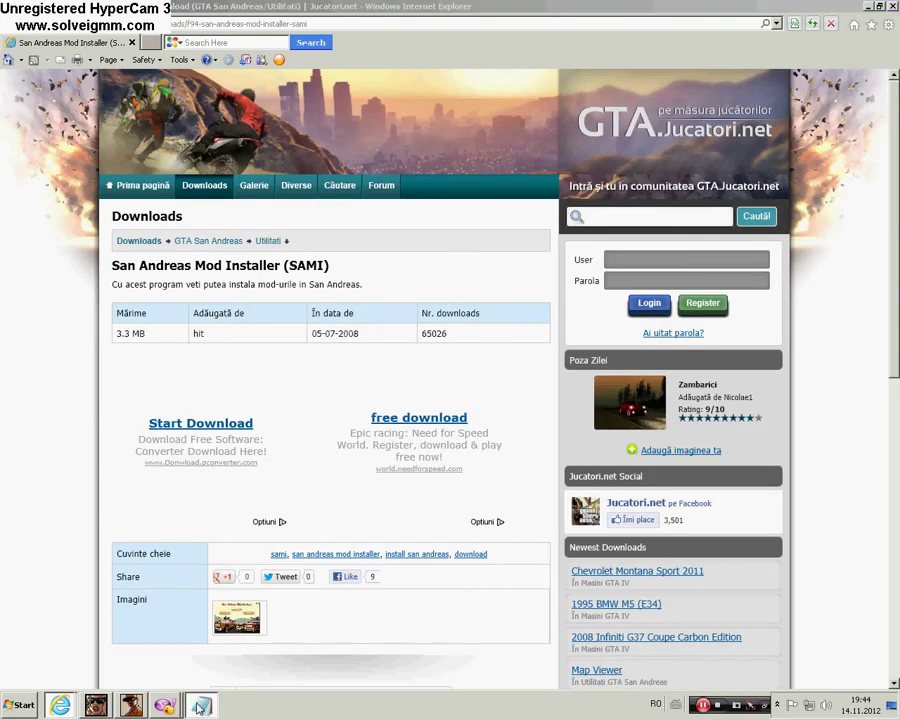
Write the note "nea aparut apoi dam cu mausul mai jos si vedem acest scris" and bring the page's SAMI download link into view.
{"action": "left_click", "coordinate": [200, 707]}
{"action": "type", "text": "nea aparut a"}
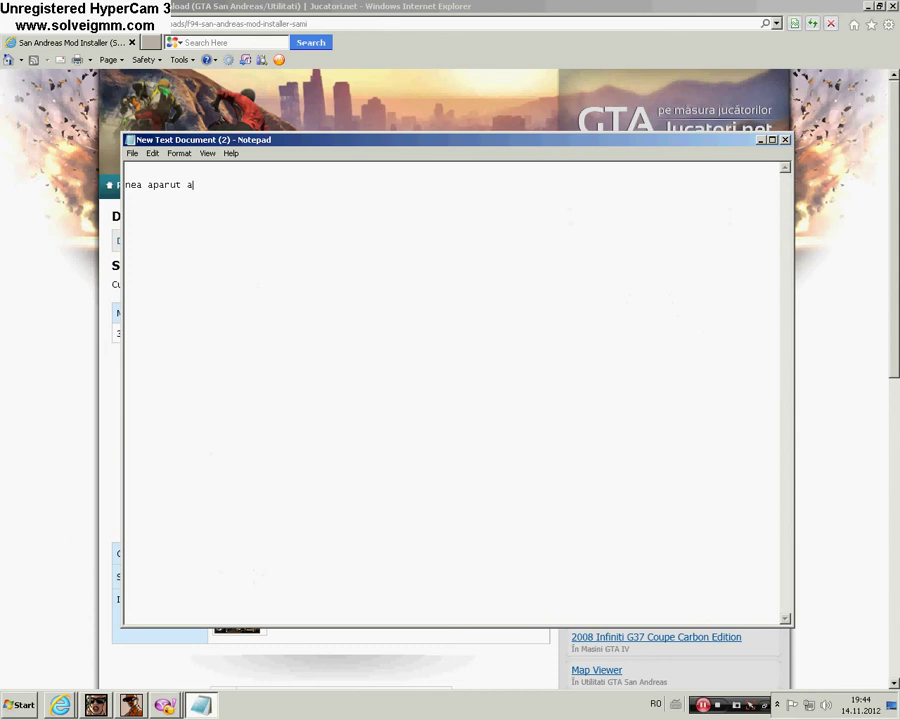
{"action": "type", "text": "poi dam cu mausul"}
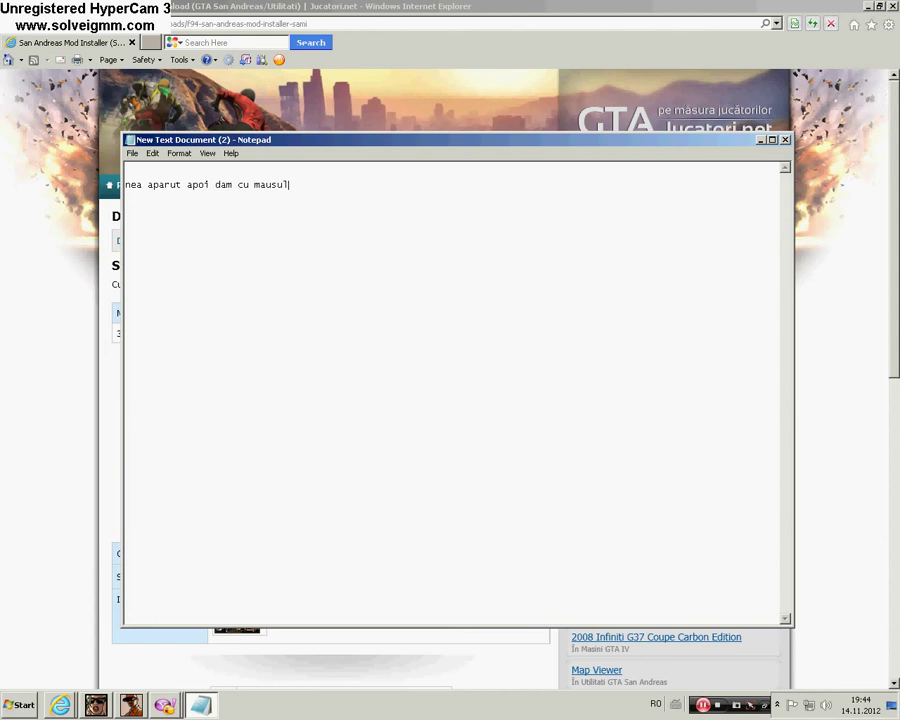
{"action": "type", "text": " mai jos si vedem"}
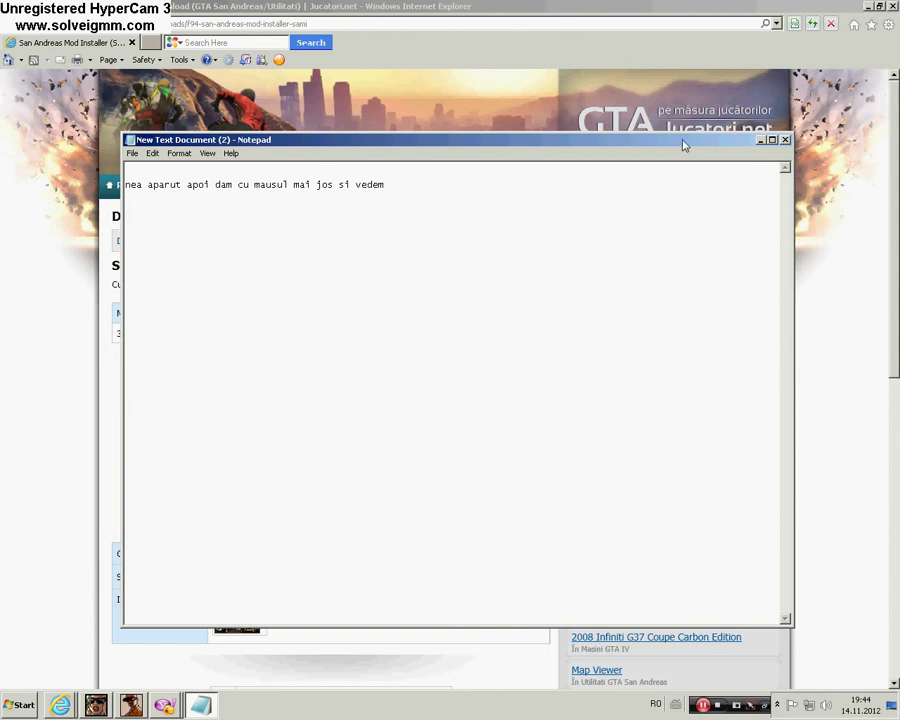
{"action": "type", "text": " acest scris"}
{"action": "left_click", "coordinate": [760, 140]}
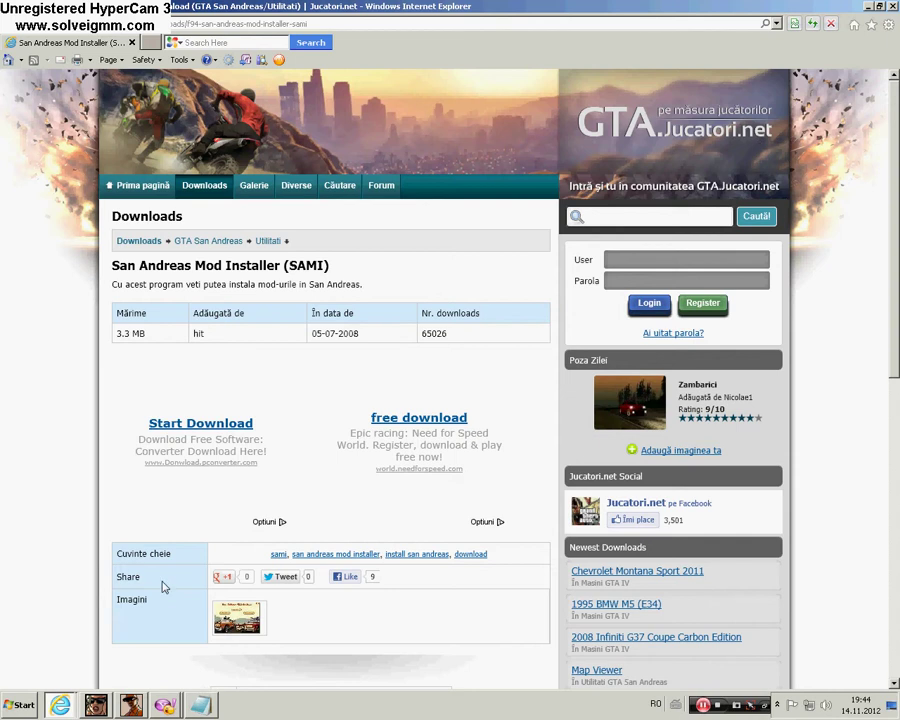
{"action": "scroll", "coordinate": [167, 563], "scroll_direction": "down", "scroll_amount": 5}
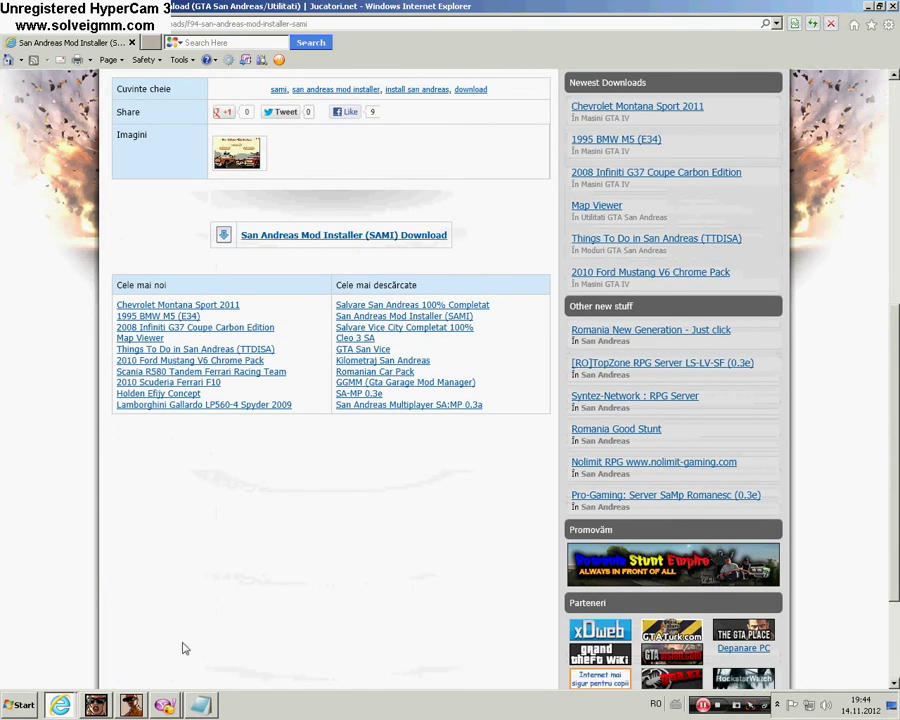
Add the line "dati pe el eu nu mai dau pentru ca il am dar totusi hai sa dau sa va arat" to the Notepad note.
{"action": "left_click", "coordinate": [200, 705]}
{"action": "type", "text": "d"}
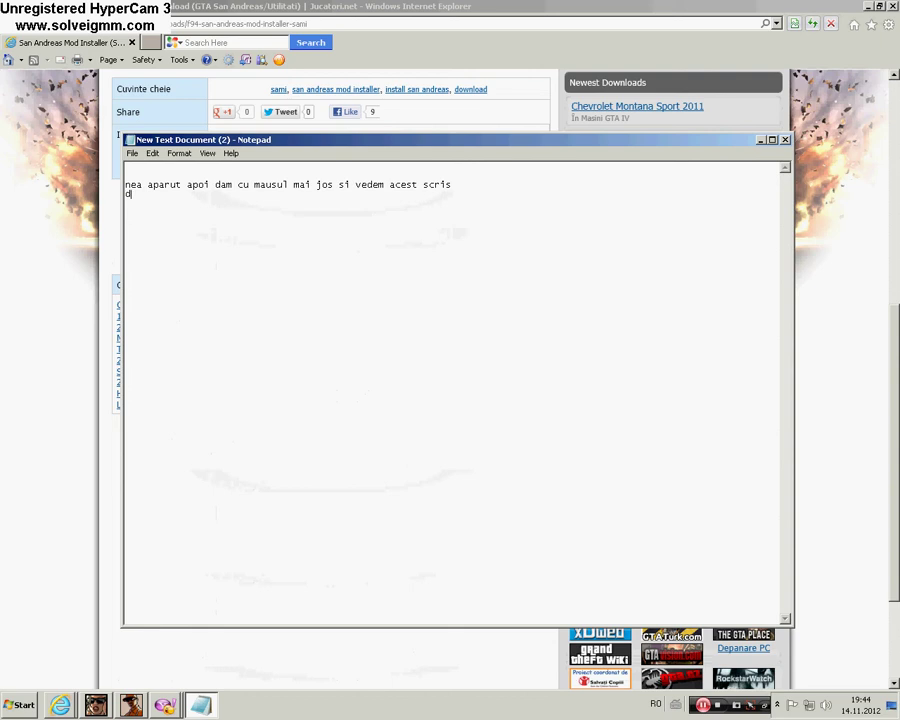
{"action": "type", "text": "ati pe e"}
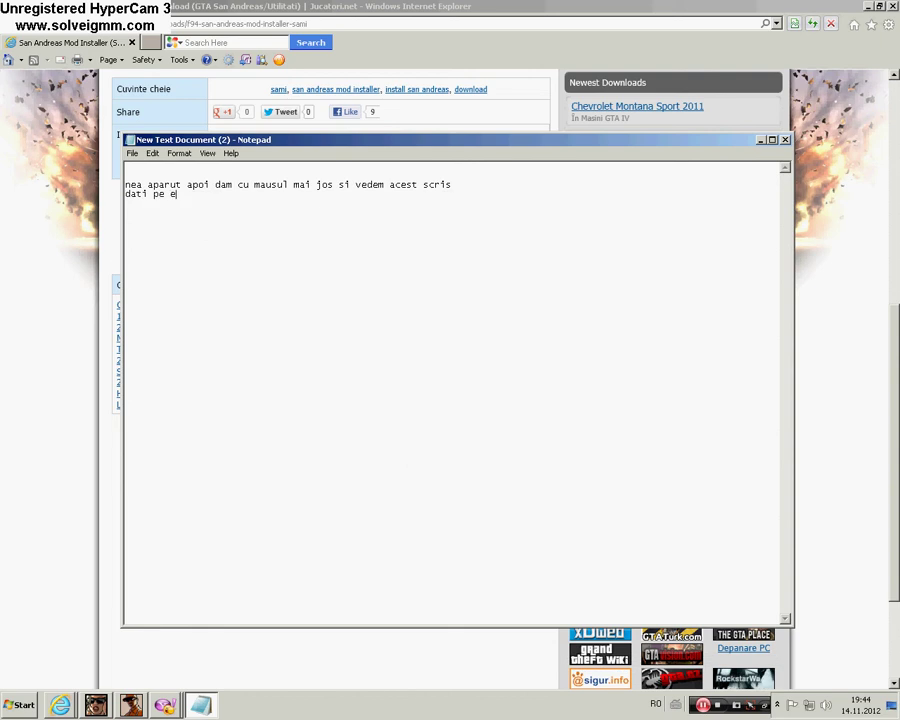
{"action": "type", "text": "l eu nu mai "}
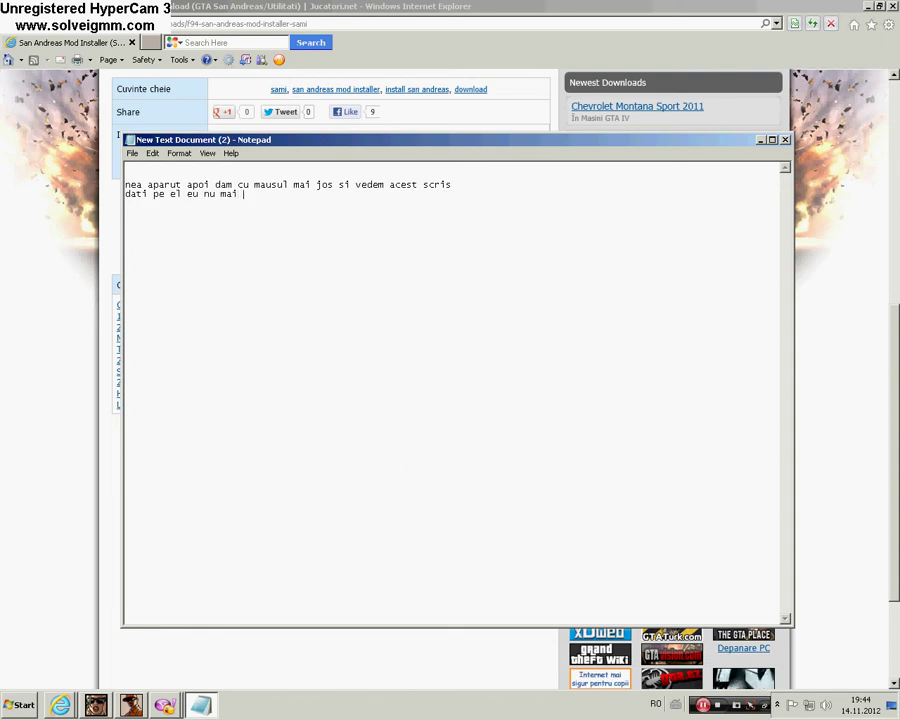
{"action": "type", "text": "dau ca"}
{"action": "key", "text": "BackSpace"}
{"action": "key", "text": "BackSpace"}
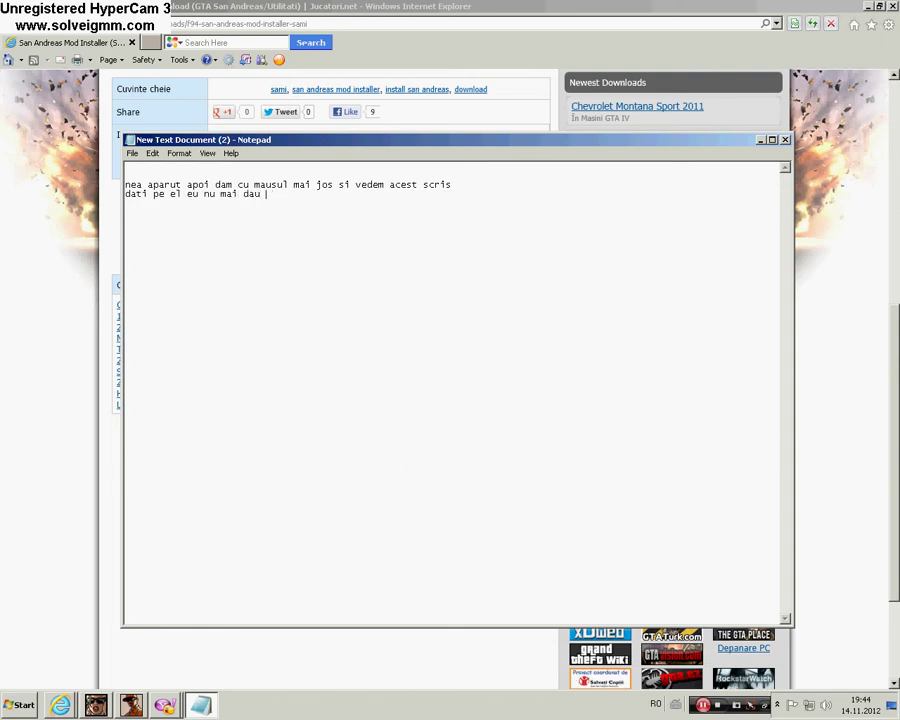
{"action": "type", "text": "pentru ca il ma"}
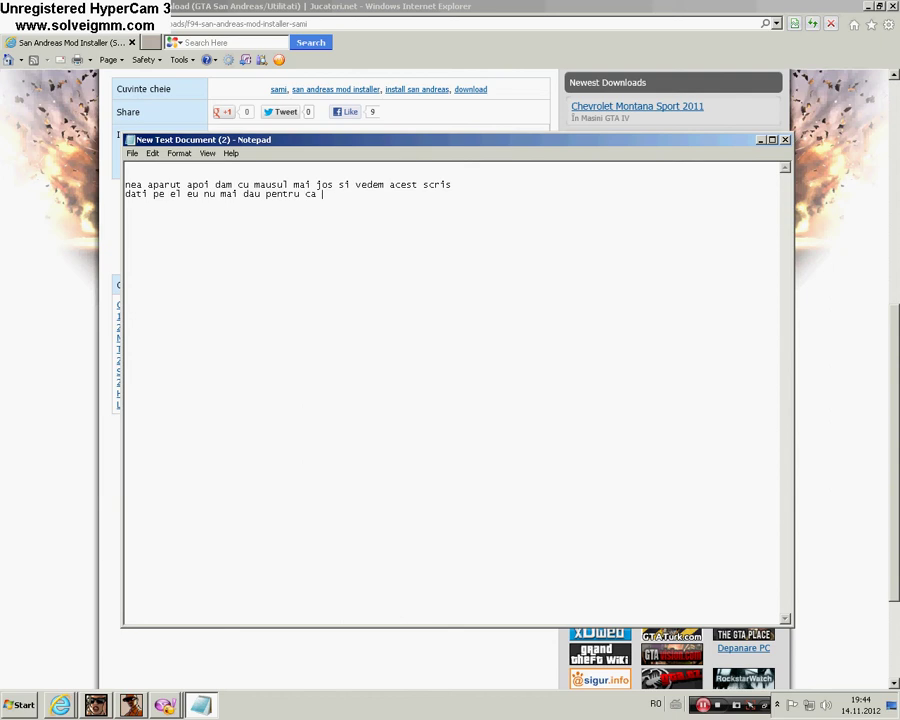
{"action": "key", "text": "BackSpace"}
{"action": "key", "text": "BackSpace"}
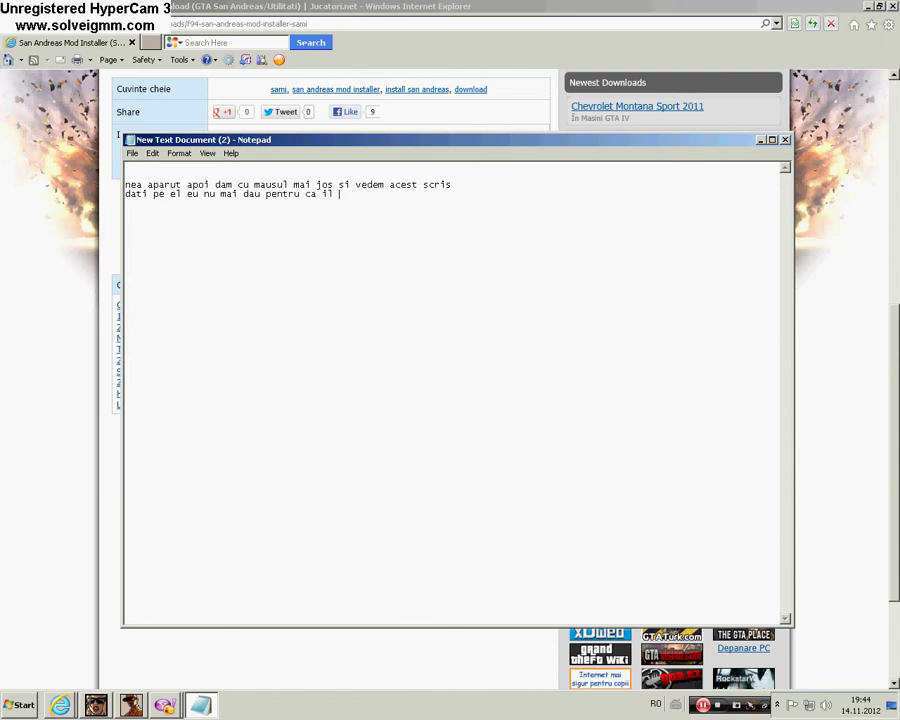
{"action": "type", "text": "am dar tot"}
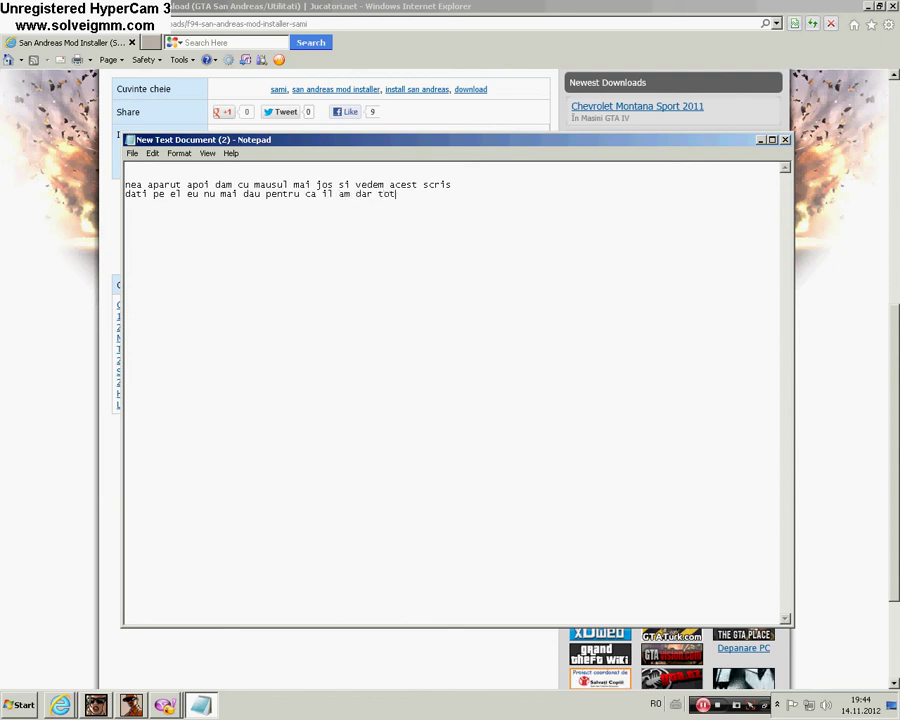
{"action": "type", "text": "usi hai"}
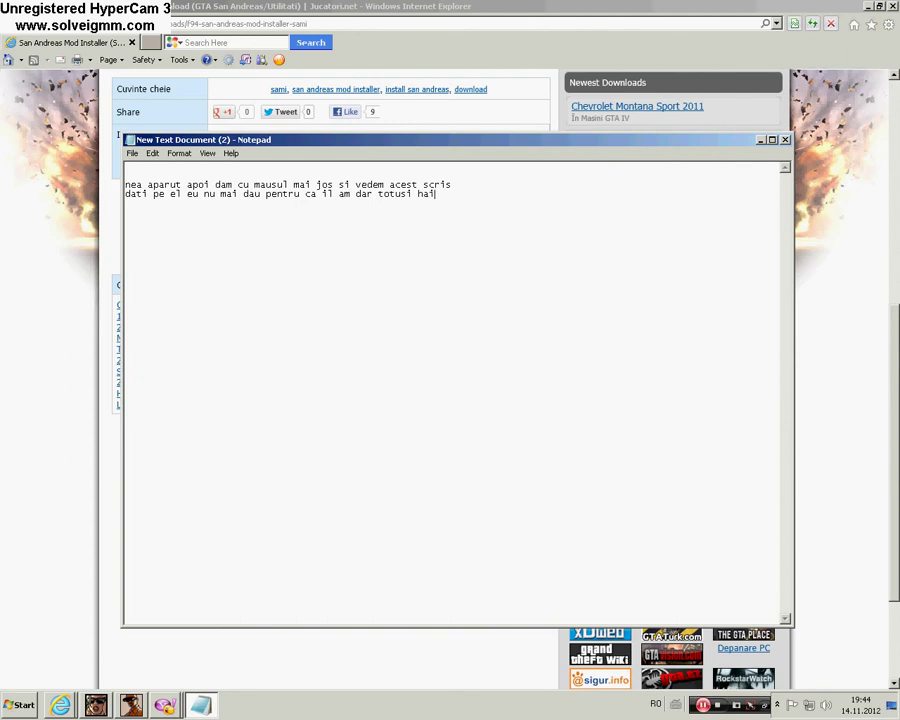
{"action": "type", "text": " sa da"}
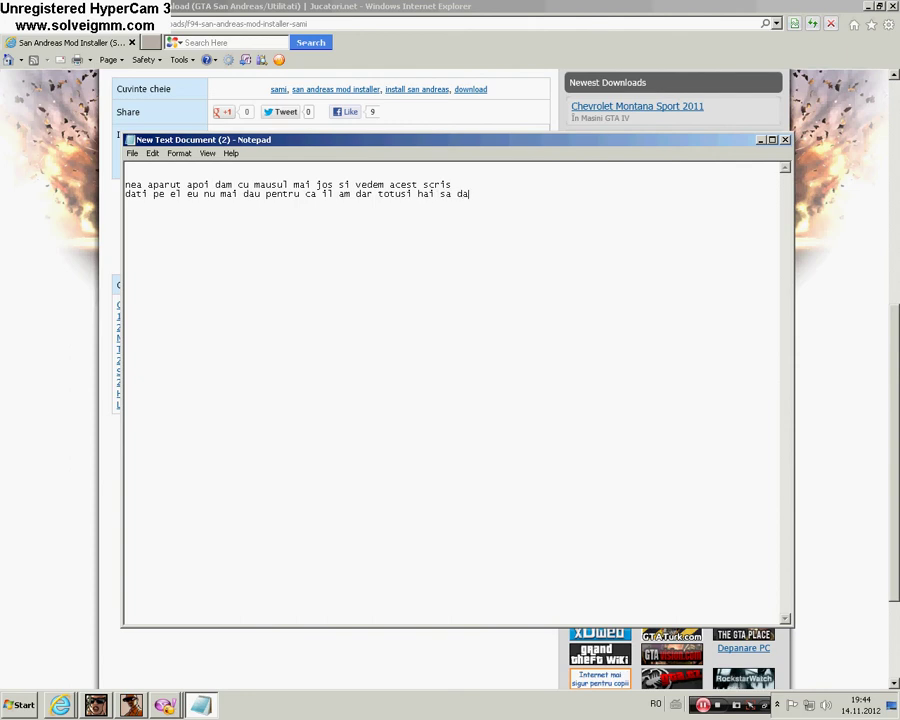
{"action": "type", "text": "u sa va arat"}
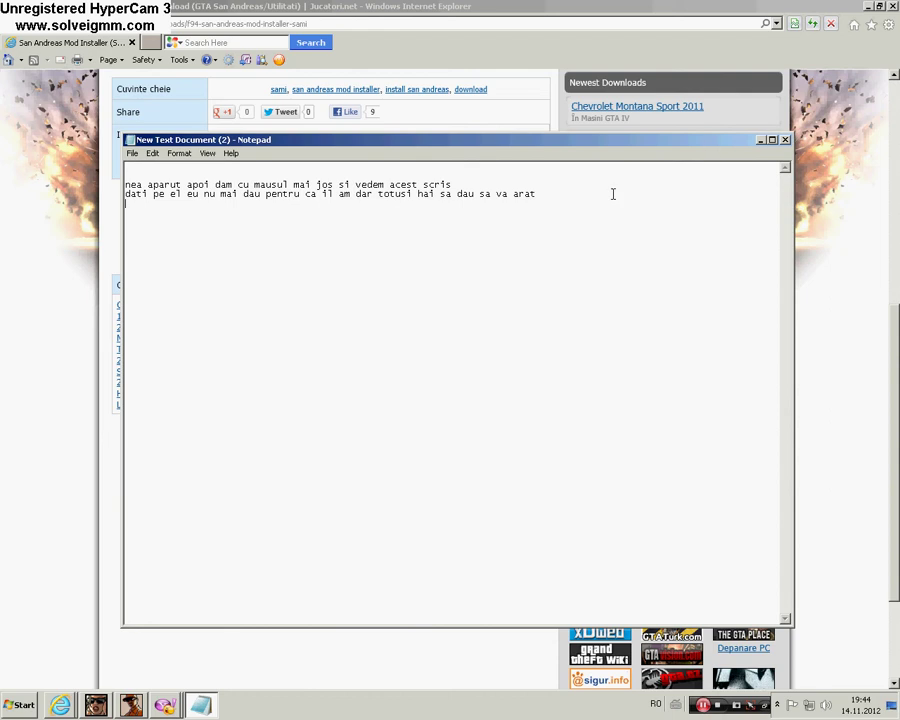
Clear all text from the note and minimize it to reveal the SAMI download page.
{"action": "key", "text": "ctrl+a"}
{"action": "key", "text": "Delete"}
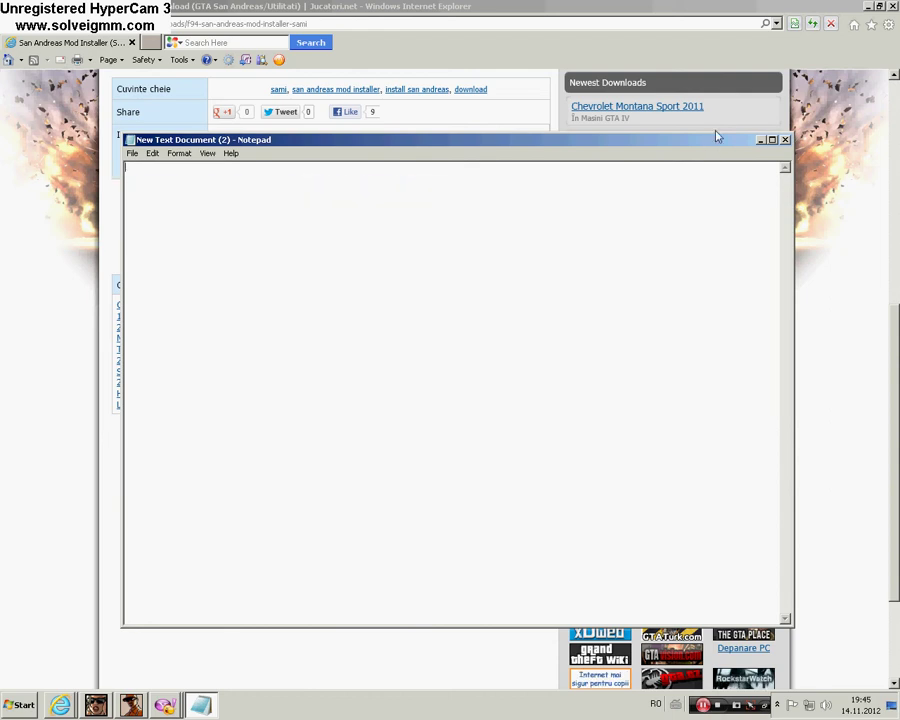
{"action": "left_click", "coordinate": [760, 141]}
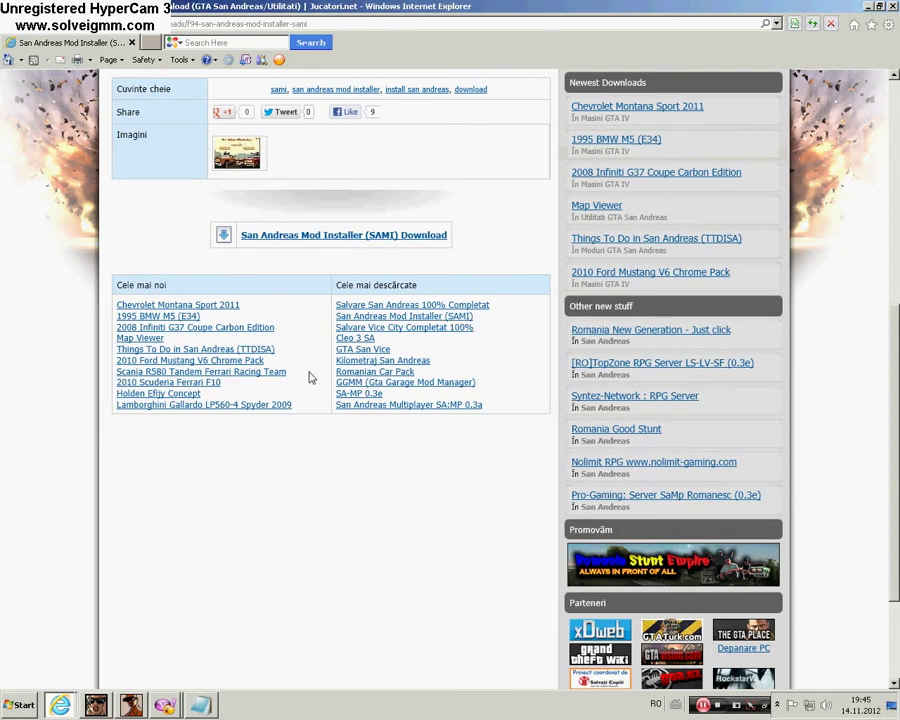
Download San_Andreas_Mod_Installer-SAMI_v1.1.rar to C:\Downloads immediately and open BitComet to follow its progress.
{"action": "left_click", "coordinate": [272, 236]}
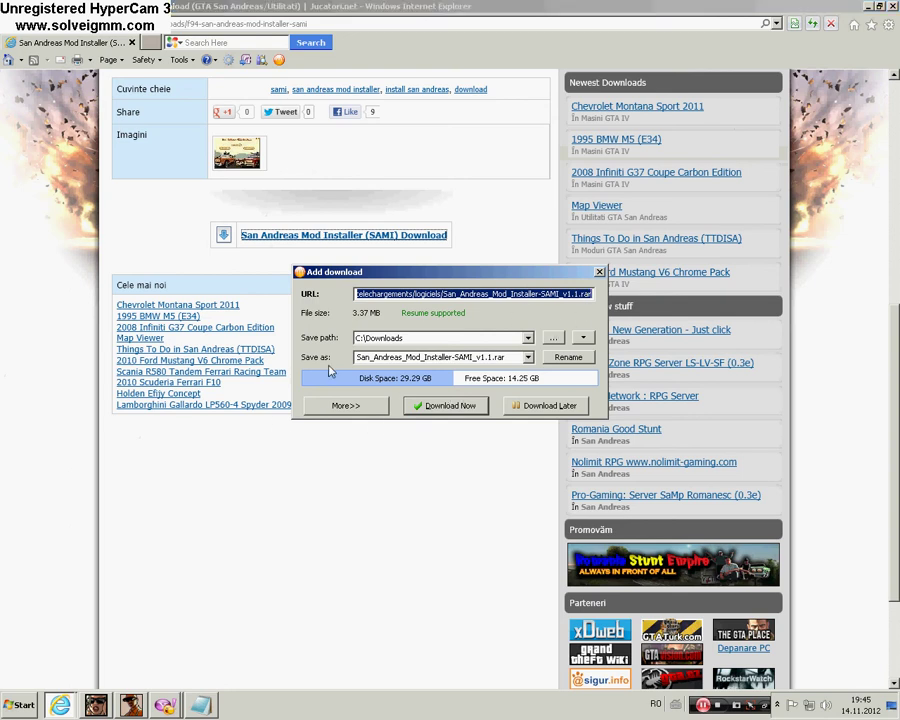
{"action": "left_click", "coordinate": [434, 410]}
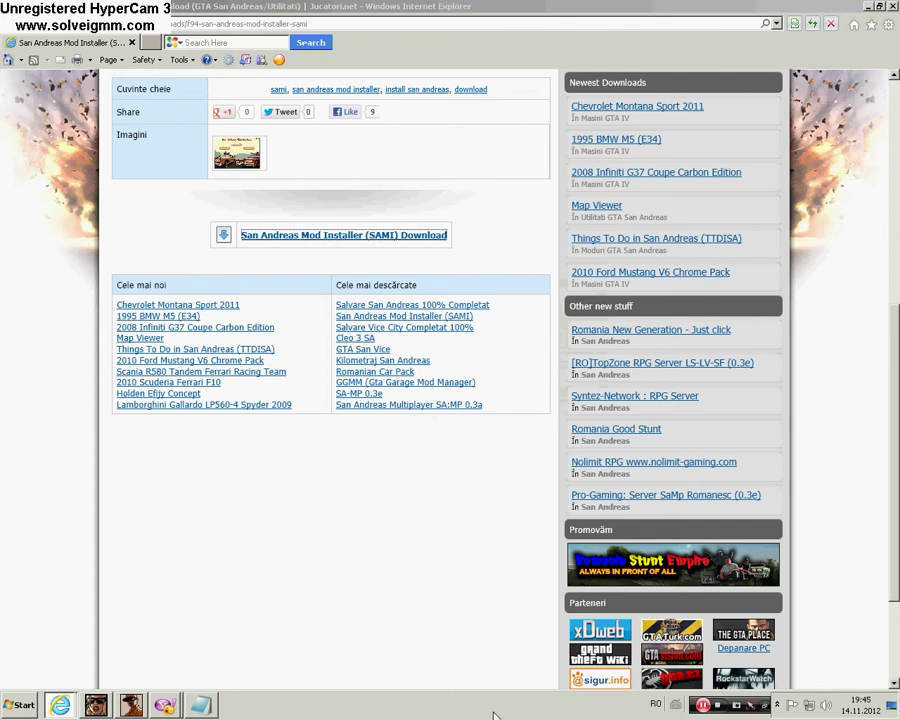
{"action": "left_click", "coordinate": [777, 706]}
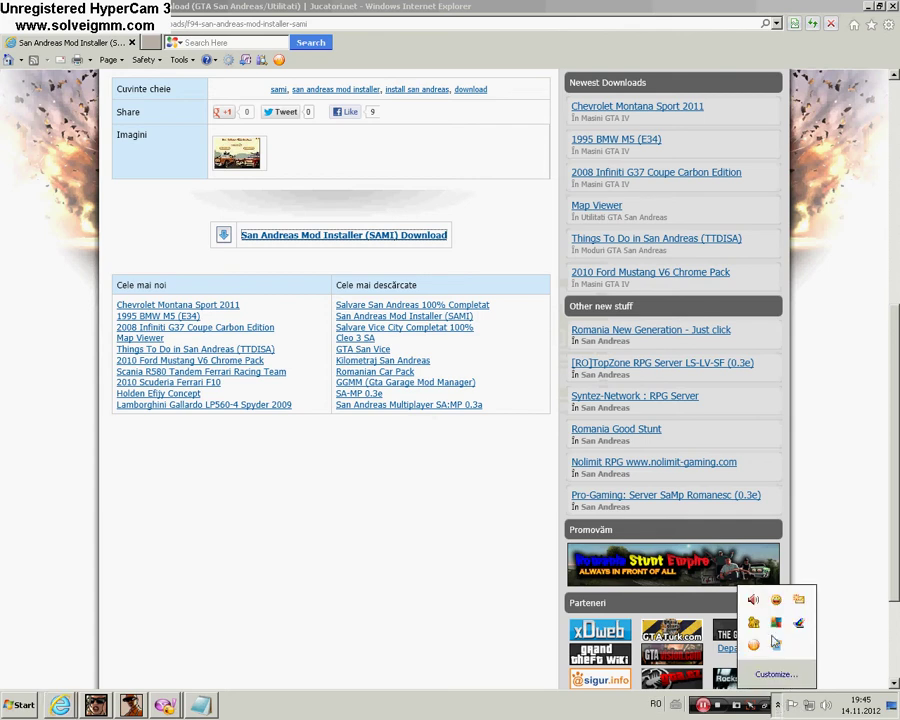
{"action": "mouse_move", "coordinate": [758, 648]}
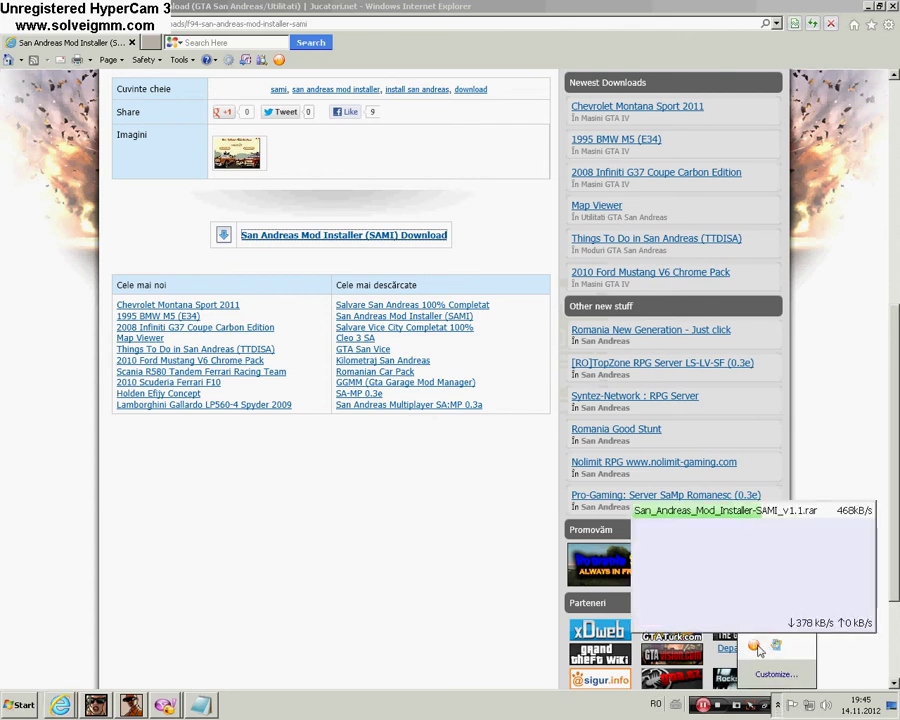
{"action": "left_click", "coordinate": [758, 648]}
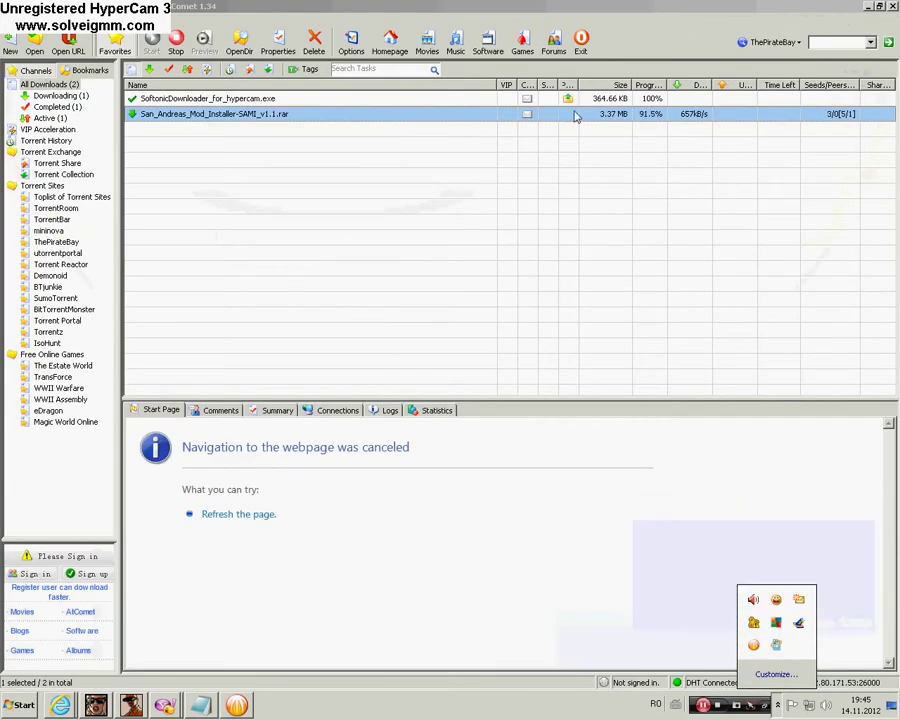
Dismiss the download notification and open the downloaded San_Andreas_Mod_Installer-SAMI_v1.1 archive from its folder in WinRAR.
{"action": "left_click", "coordinate": [630, 115]}
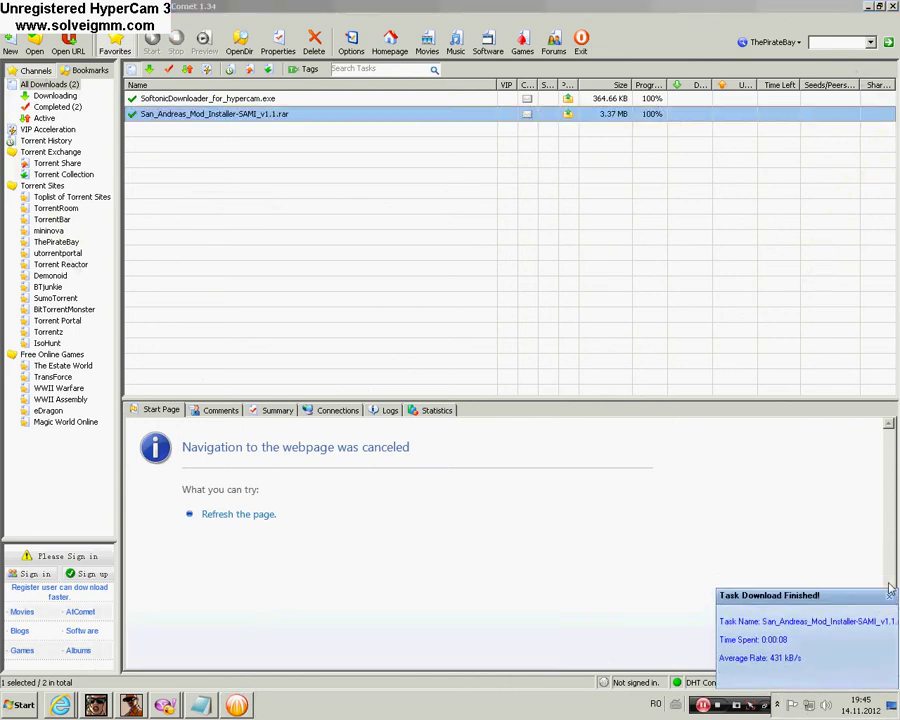
{"action": "left_click", "coordinate": [886, 588]}
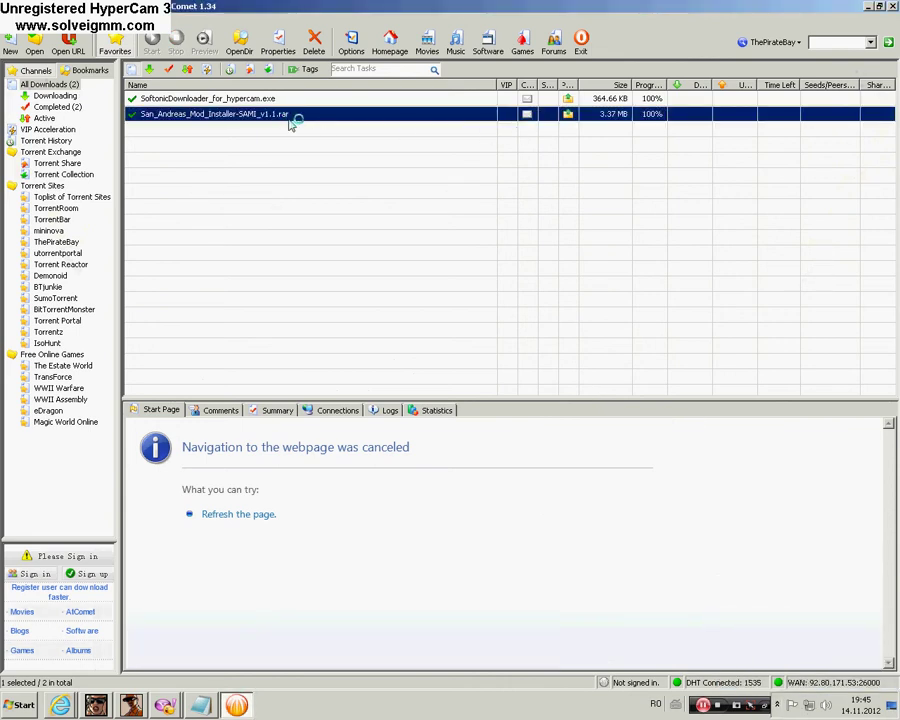
{"action": "double_click", "coordinate": [156, 117]}
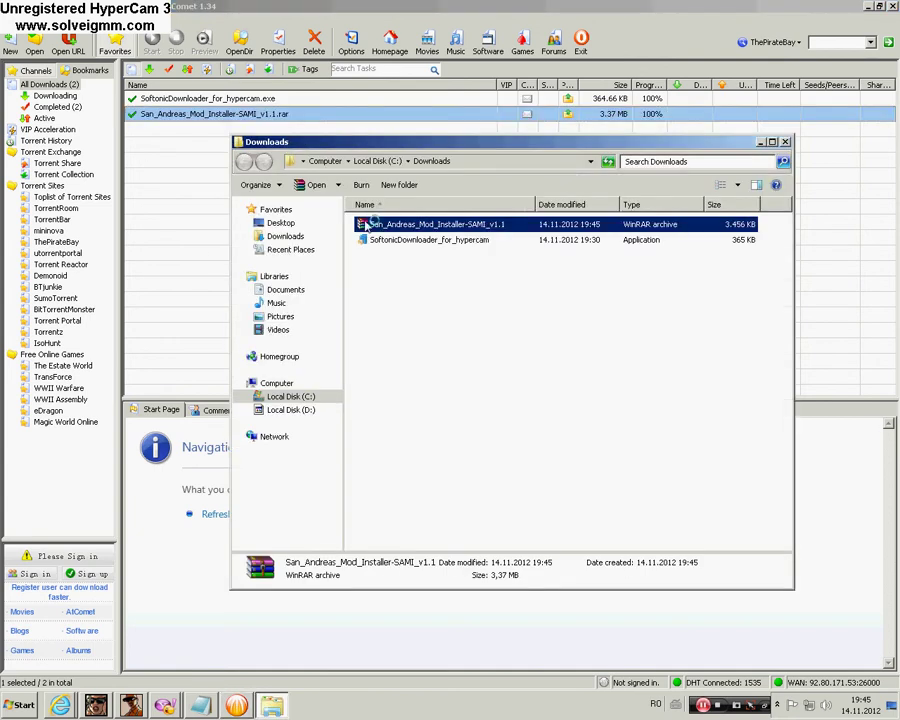
{"action": "double_click", "coordinate": [366, 224]}
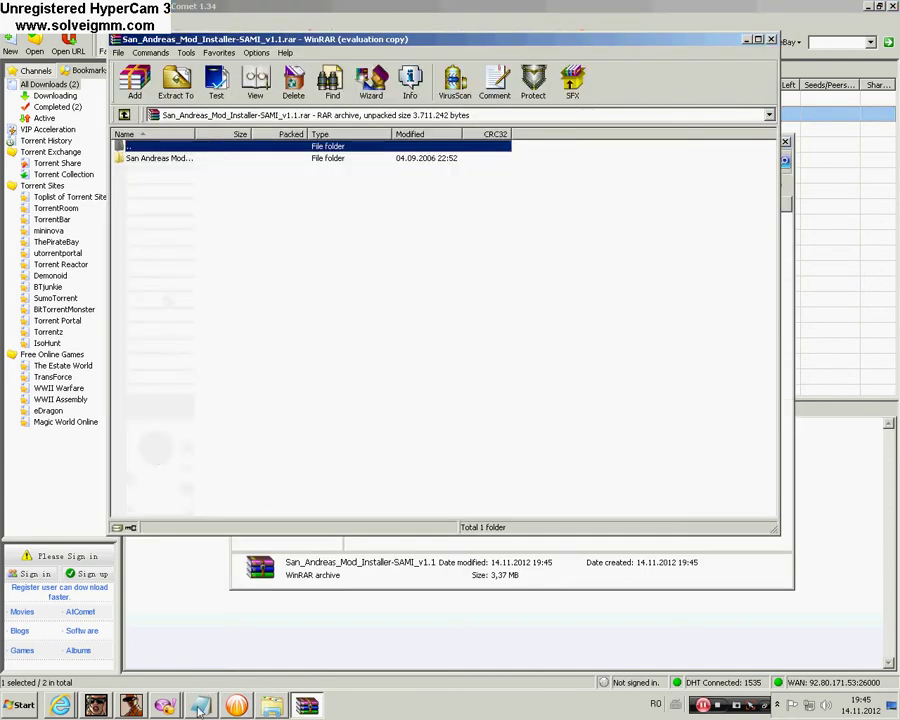
Write the instruction "intrati in winrar si dati pe" in the empty Notepad note, then return to the WinRAR archive.
{"action": "left_click", "coordinate": [201, 707]}
{"action": "type", "text": "intrat"}
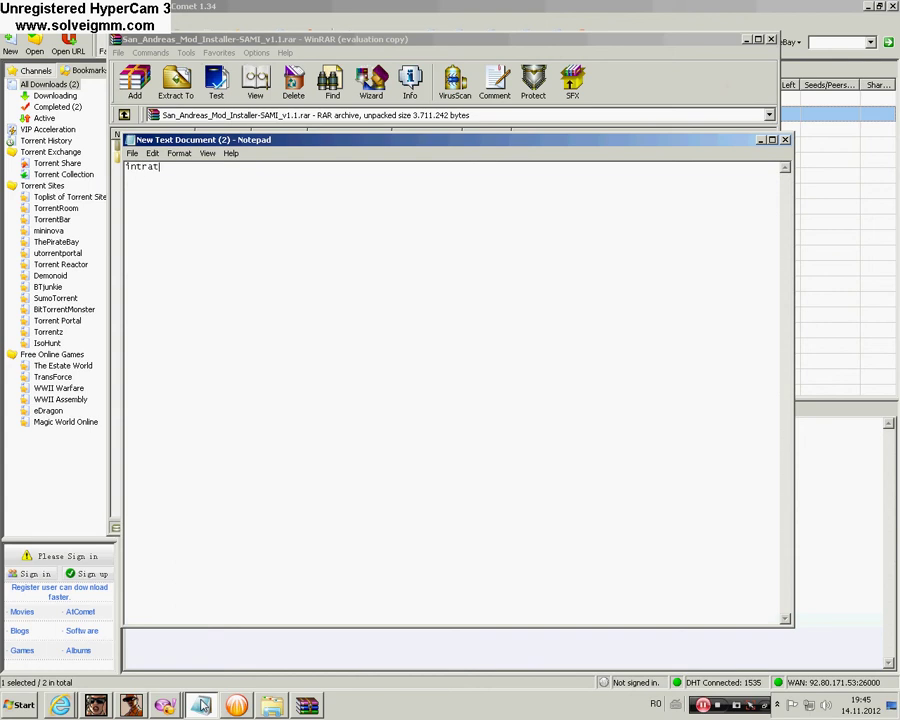
{"action": "type", "text": "i 1"}
{"action": "type", "text": "n winrar si "}
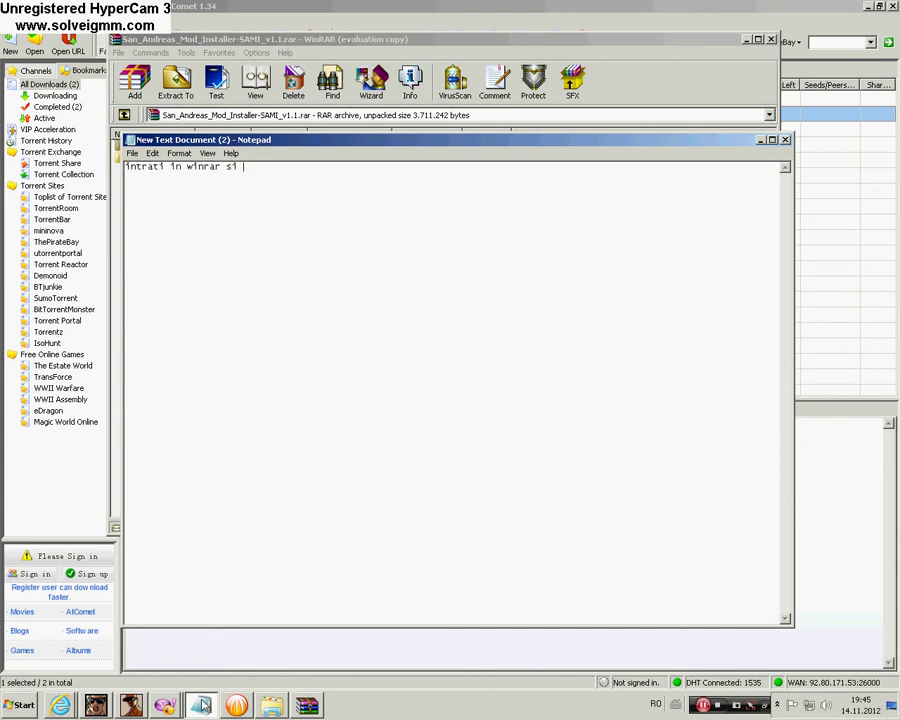
{"action": "type", "text": "dati pe"}
{"action": "left_click", "coordinate": [759, 139]}
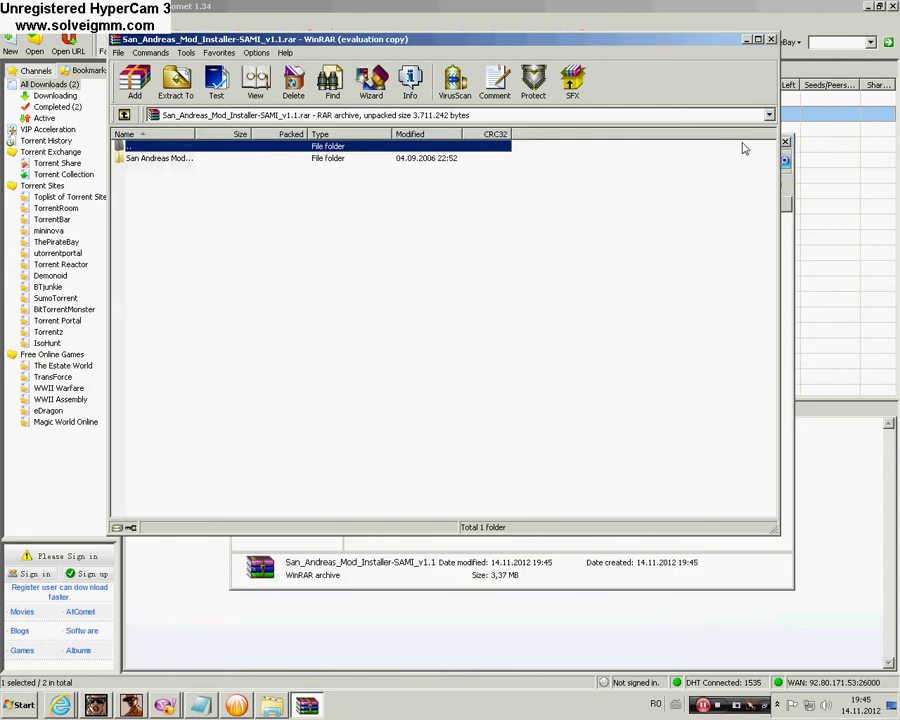
Open the San Andreas Mod Installer folder inside the archive and extend the Notepad instruction with "si dati in gta sa mod...".
{"action": "double_click", "coordinate": [130, 158]}
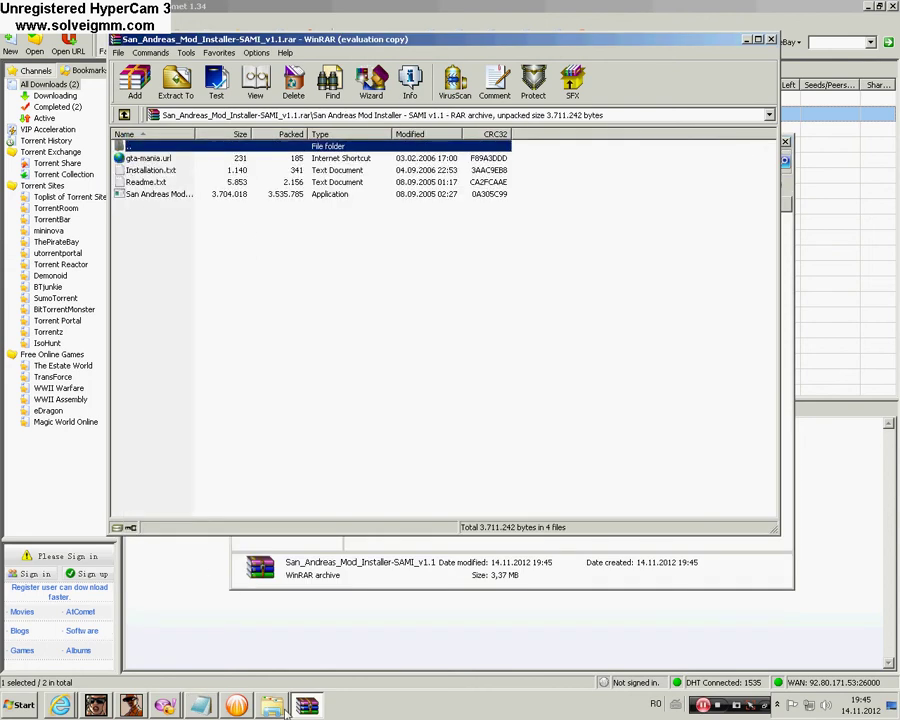
{"action": "left_click", "coordinate": [208, 706]}
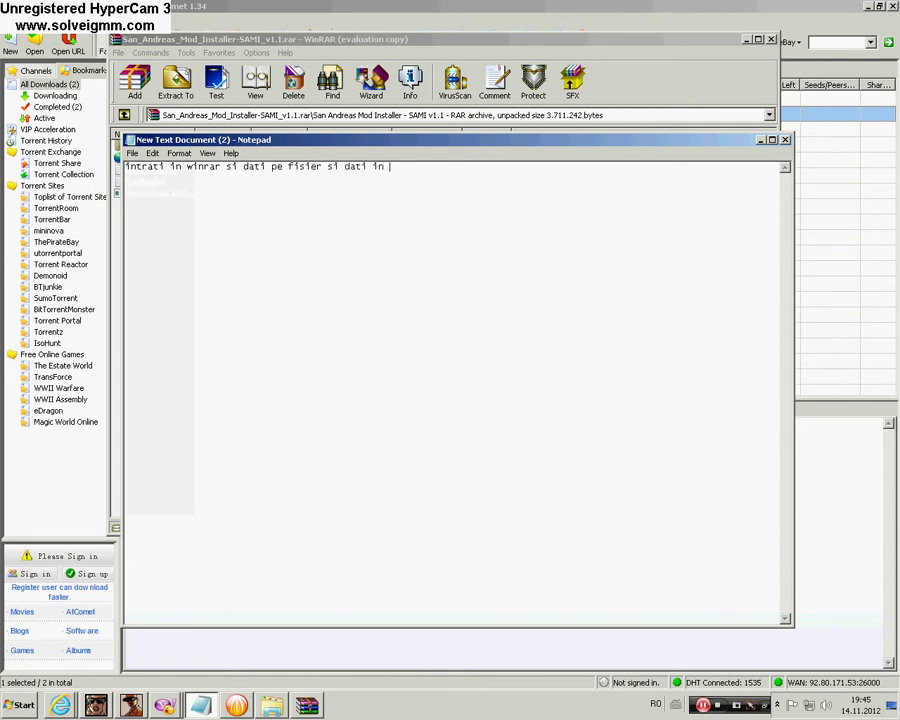
{"action": "type", "text": "mod"}
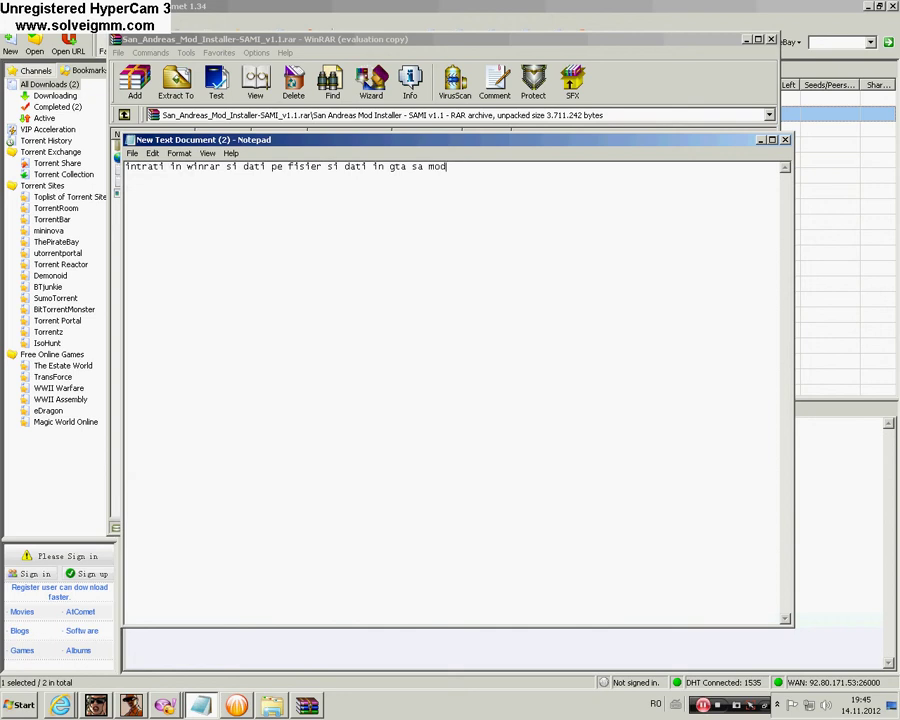
{"action": "type", "text": "..."}
Delete the WinRAR instruction from the note and minimize Notepad to return to the archive.
{"action": "left_click_drag", "start_coordinate": [620, 178], "coordinate": [124, 167]}
{"action": "key", "text": "BackSpace"}
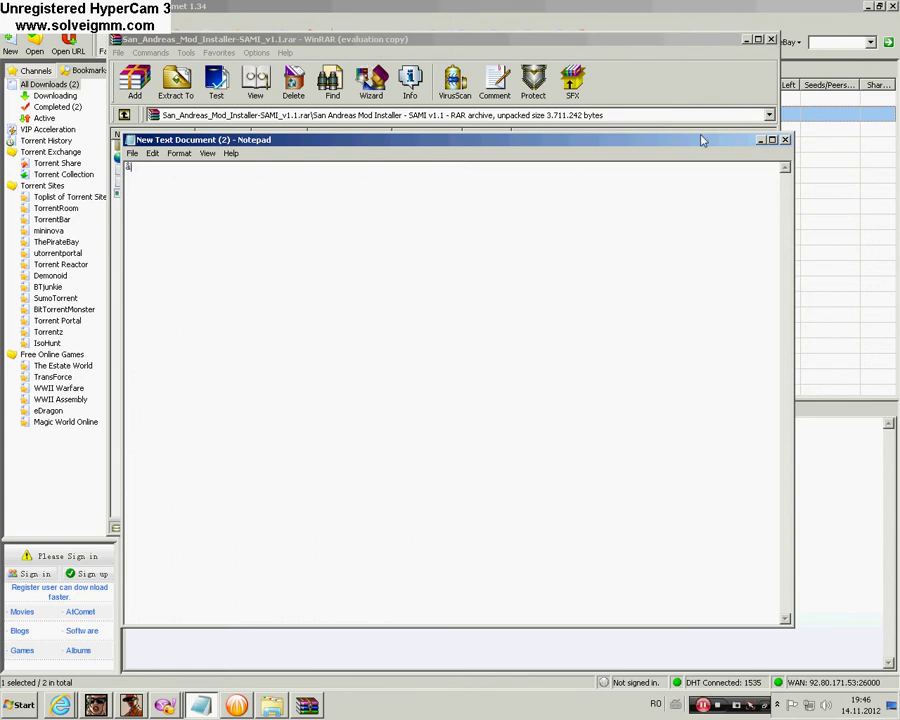
{"action": "left_click", "coordinate": [759, 141]}
Run the San Andreas Mod Installer application from the archive and agree to re-install SAMI.
{"action": "left_click", "coordinate": [134, 195]}
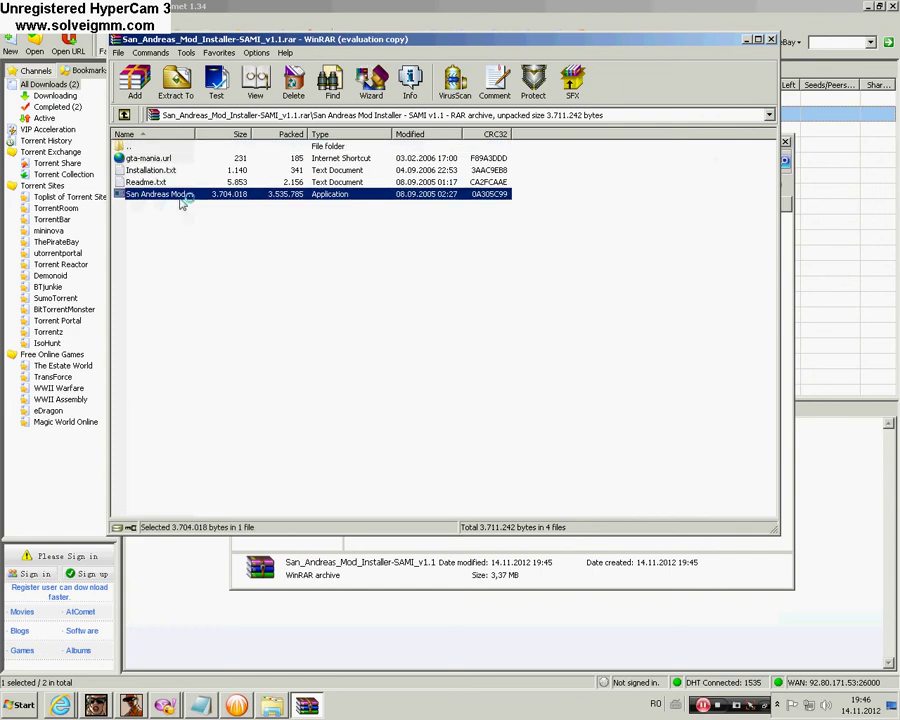
{"action": "double_click", "coordinate": [183, 203]}
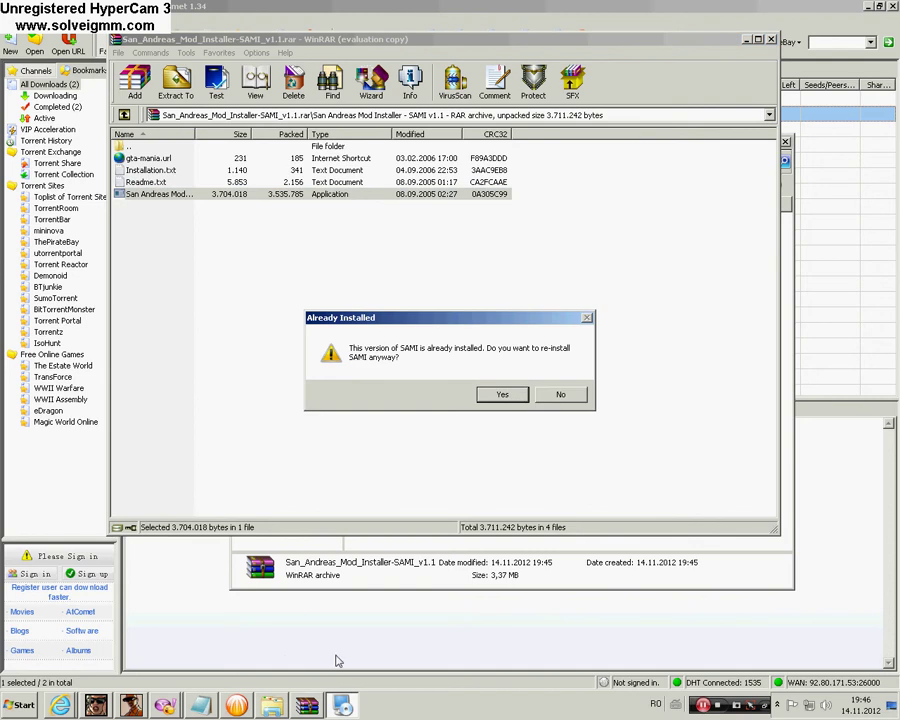
{"action": "left_click", "coordinate": [502, 394]}
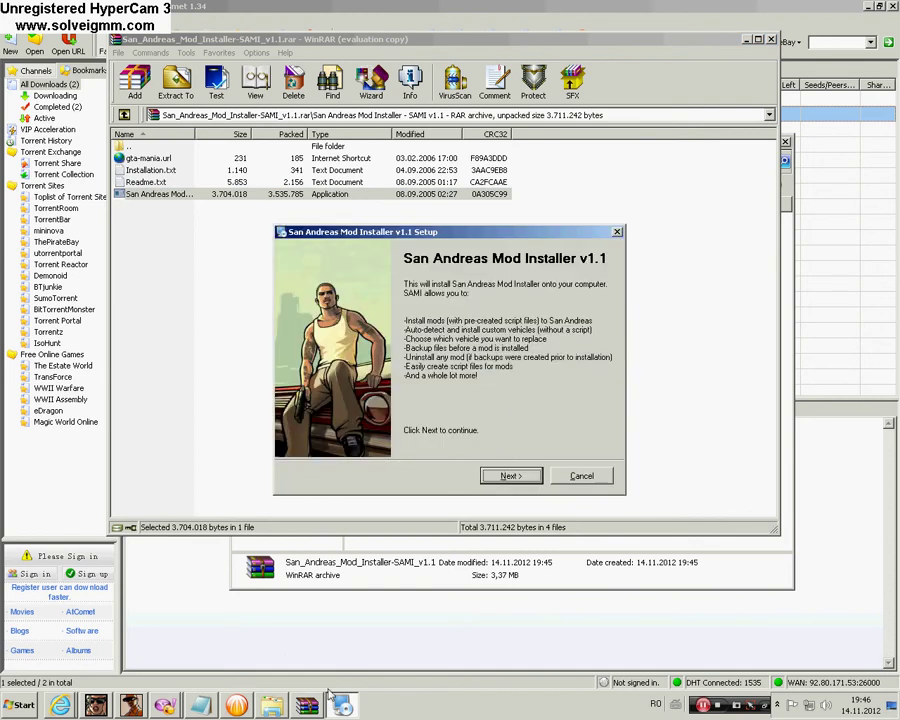
Write the note "mia dat eroare pentru ca il am deja voi il instalati acum va arat cum sa bagati masina" in Notepad and clear it.
{"action": "left_click", "coordinate": [332, 528]}
{"action": "key", "text": "alt+Tab"}
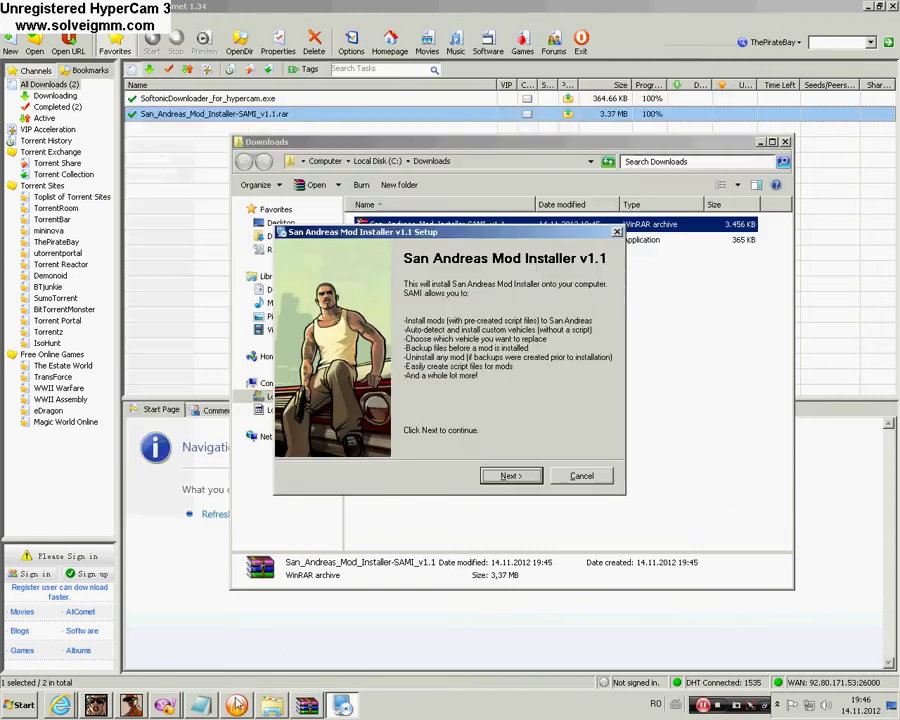
{"action": "key", "text": "alt+Tab"}
{"action": "type", "text": "m"}
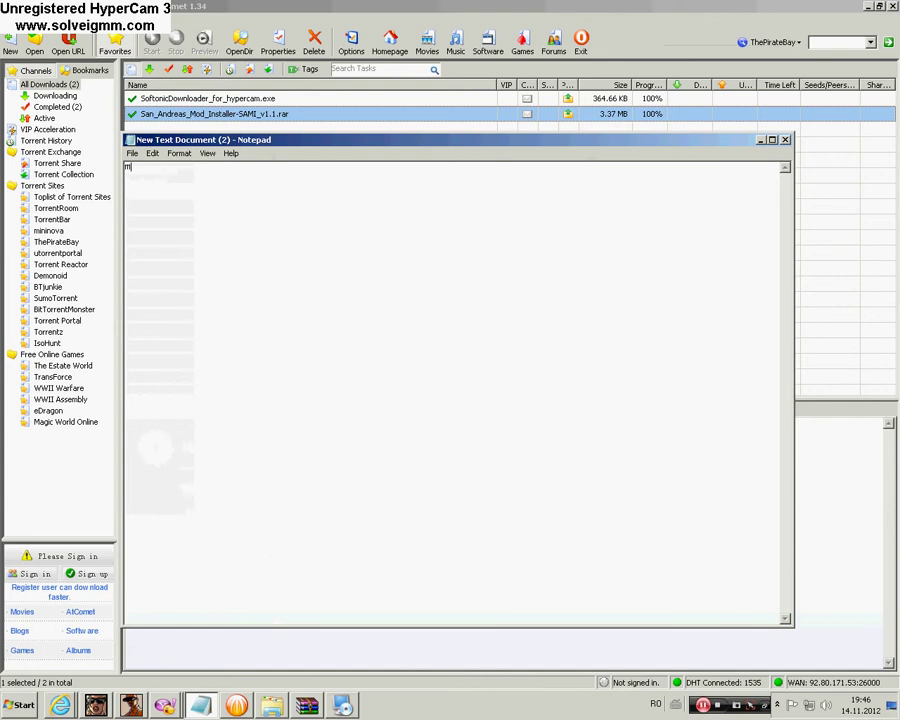
{"action": "type", "text": "ia dat eroare pentru ca "}
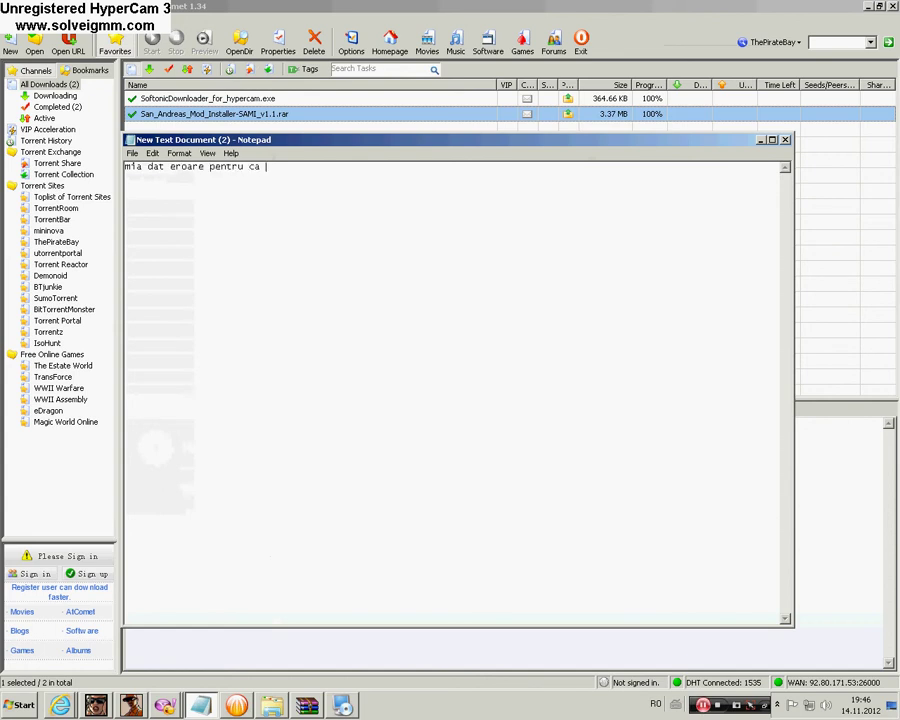
{"action": "type", "text": "il am de"}
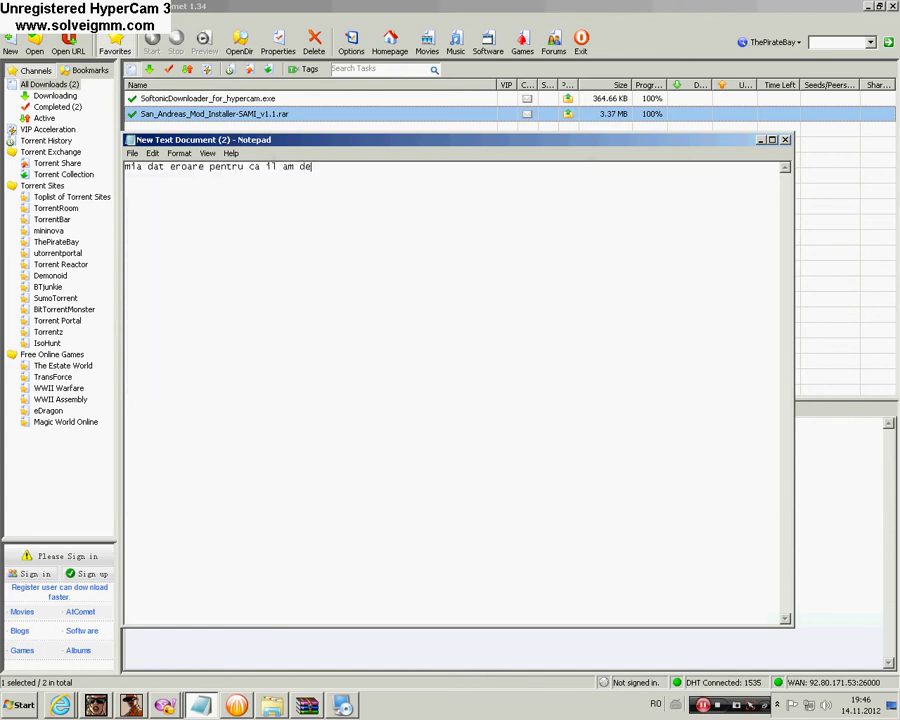
{"action": "type", "text": "j"}
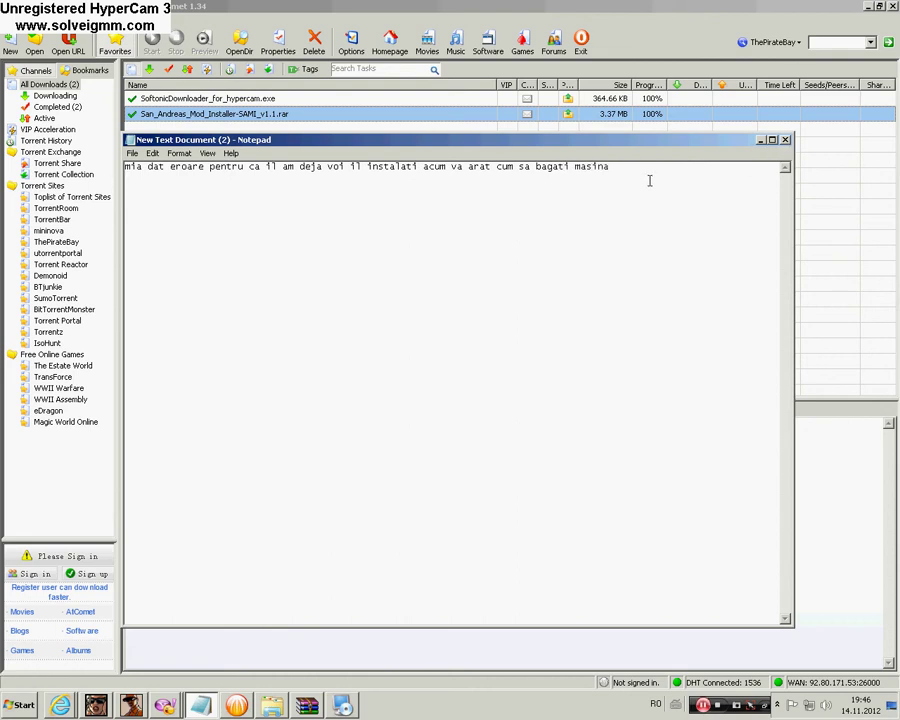
{"action": "left_click_drag", "start_coordinate": [648, 176], "coordinate": [80, 153]}
{"action": "key", "text": "Delete"}
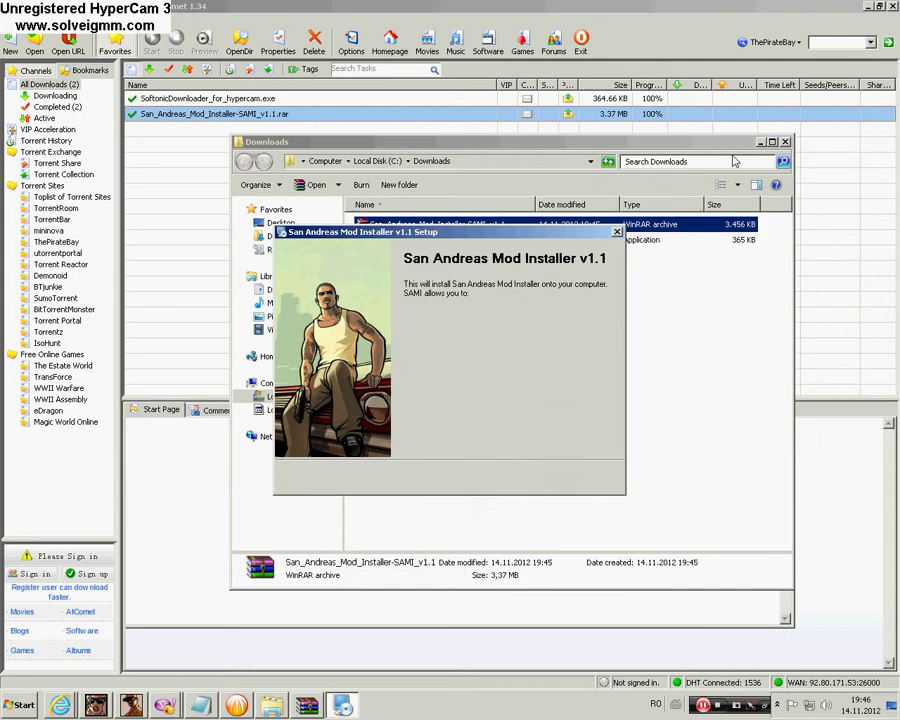
Abort the San Andreas Mod Installer setup, and return the web browser to the Google home page.
{"action": "left_click", "coordinate": [580, 476]}
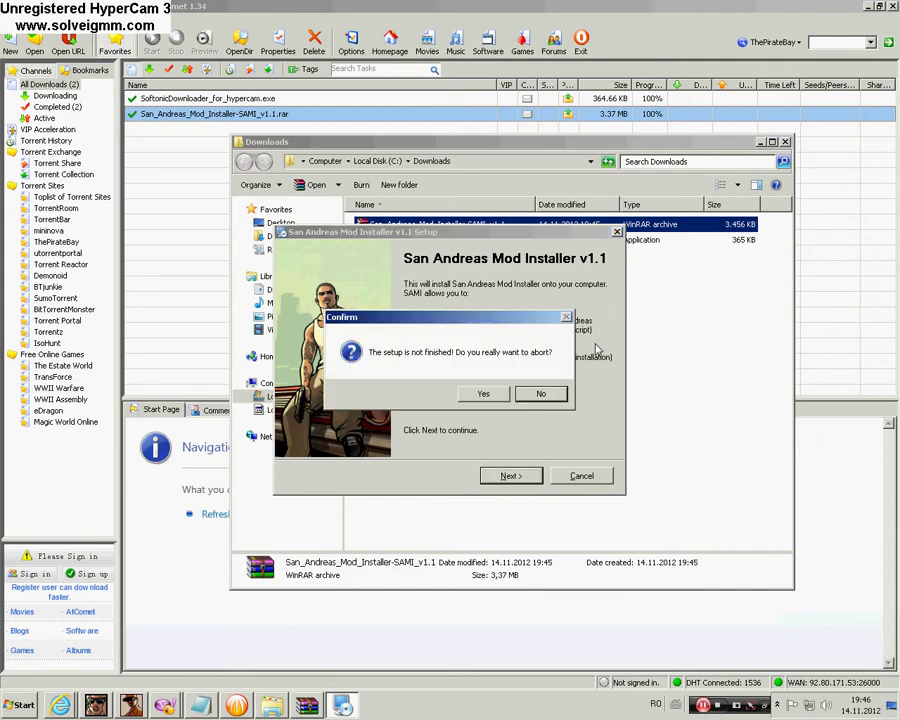
{"action": "left_click", "coordinate": [484, 392]}
{"action": "left_click", "coordinate": [785, 143]}
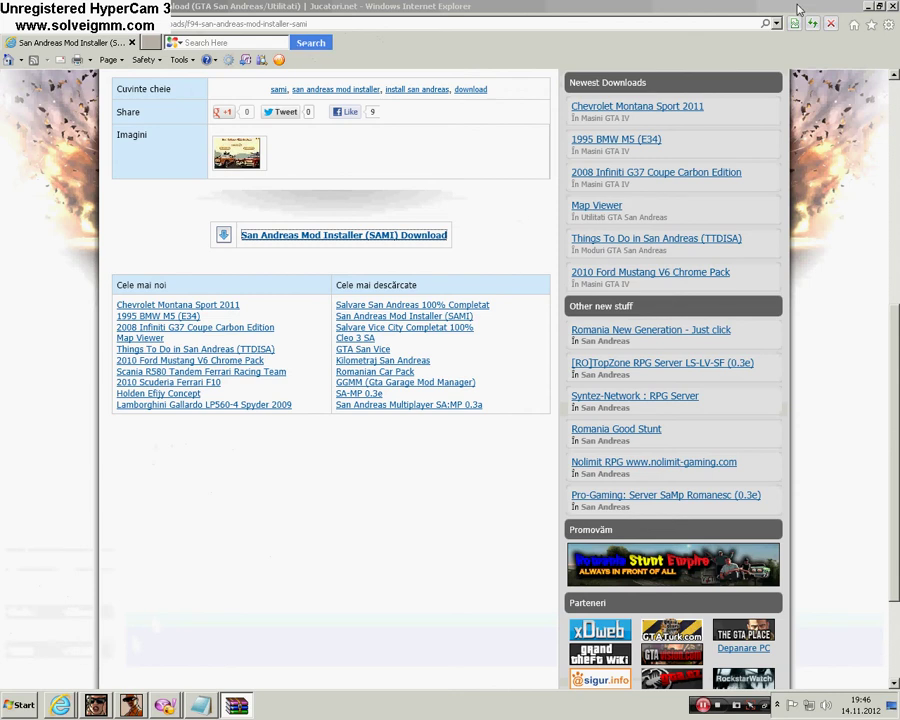
{"action": "left_click", "coordinate": [858, 30]}
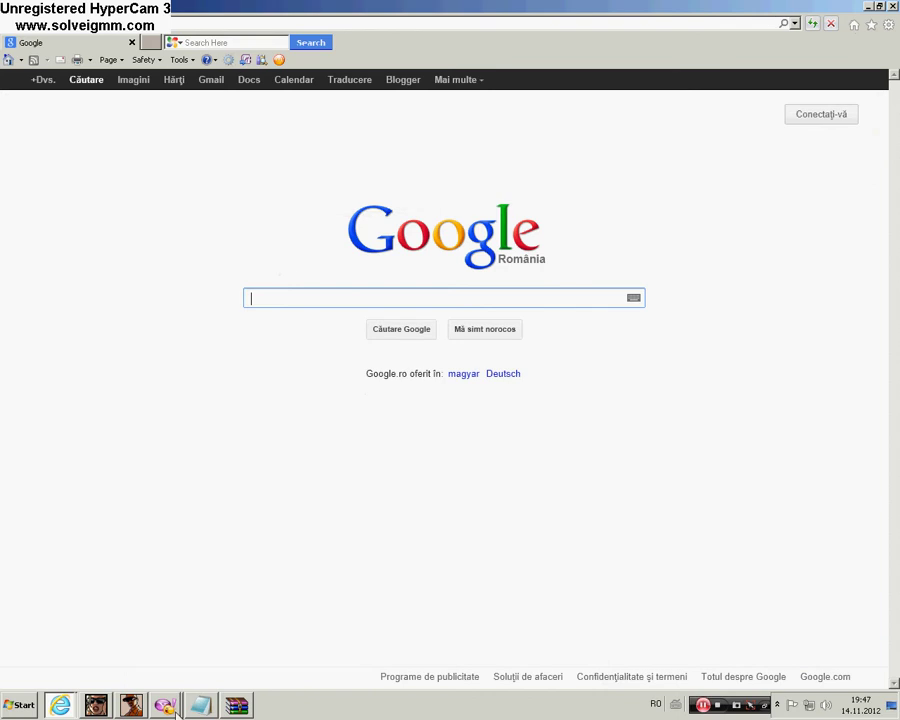
Write "intram pe siteu gtainside.ro" in the Notepad note, and clear it before returning to the browser.
{"action": "left_click", "coordinate": [202, 708]}
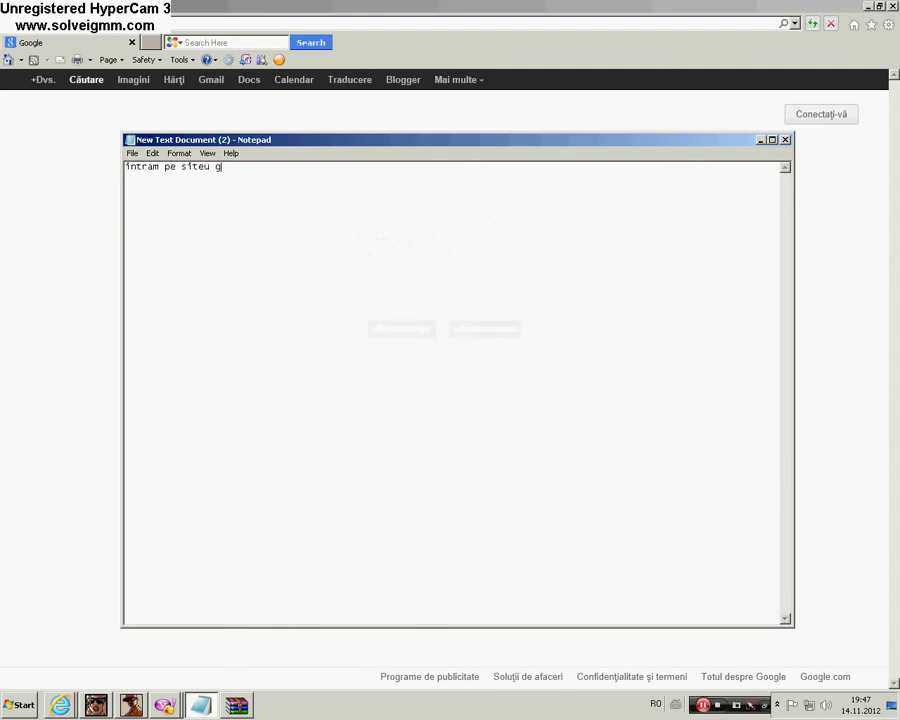
{"action": "key", "text": "BackSpace"}
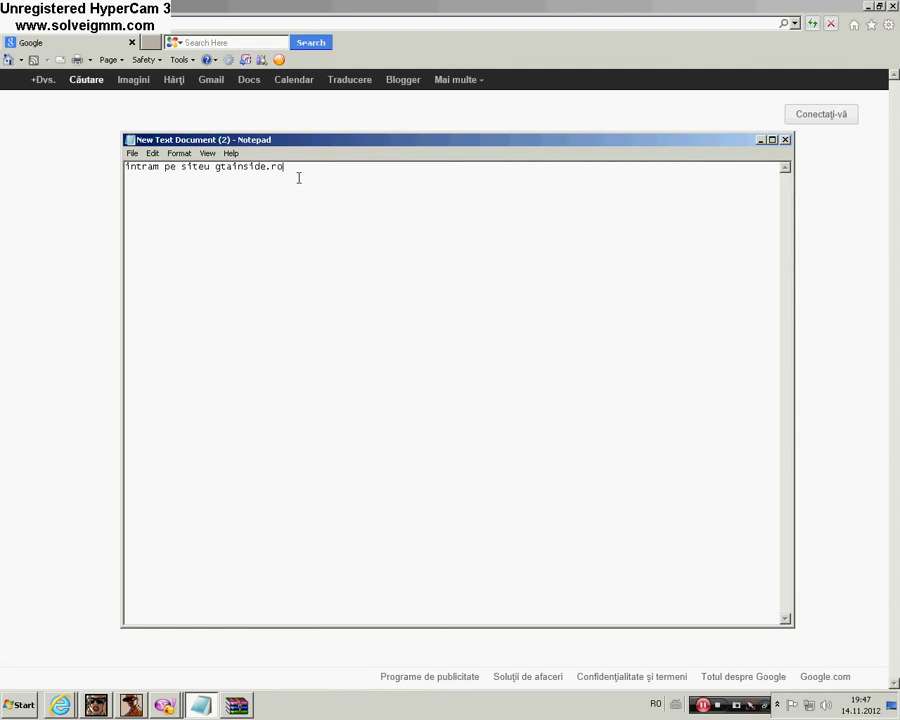
{"action": "left_click_drag", "start_coordinate": [298, 178], "coordinate": [50, 177]}
{"action": "key", "text": "Delete"}
{"action": "left_click", "coordinate": [761, 140]}
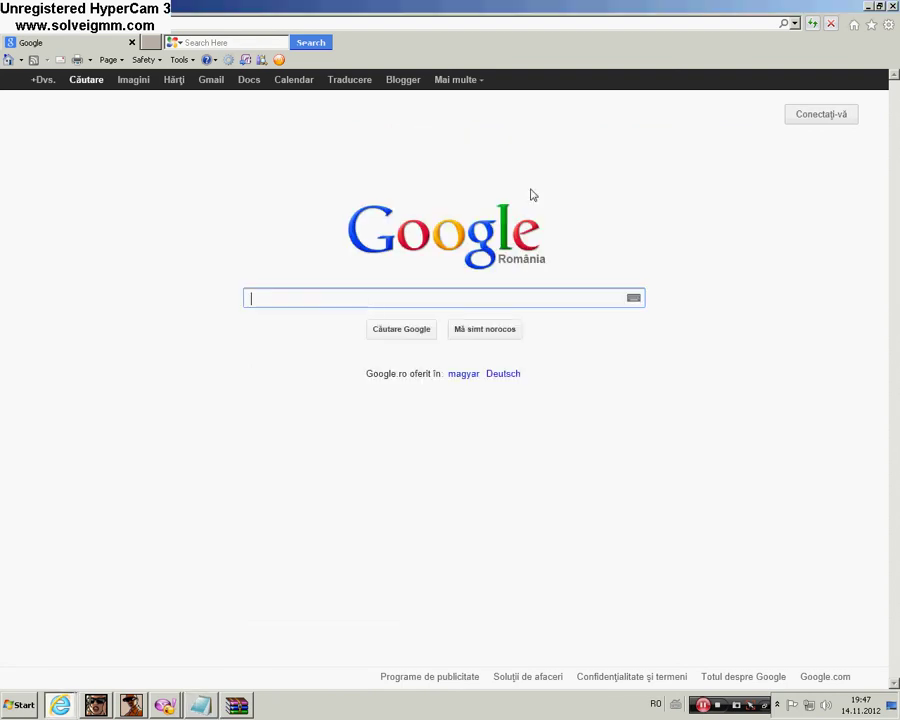
Search Google for "gtainside.ro" and open the GTAinside.com main result.
{"action": "right_click", "coordinate": [365, 303]}
{"action": "left_click", "coordinate": [330, 294]}
{"action": "type", "text": "gtain"}
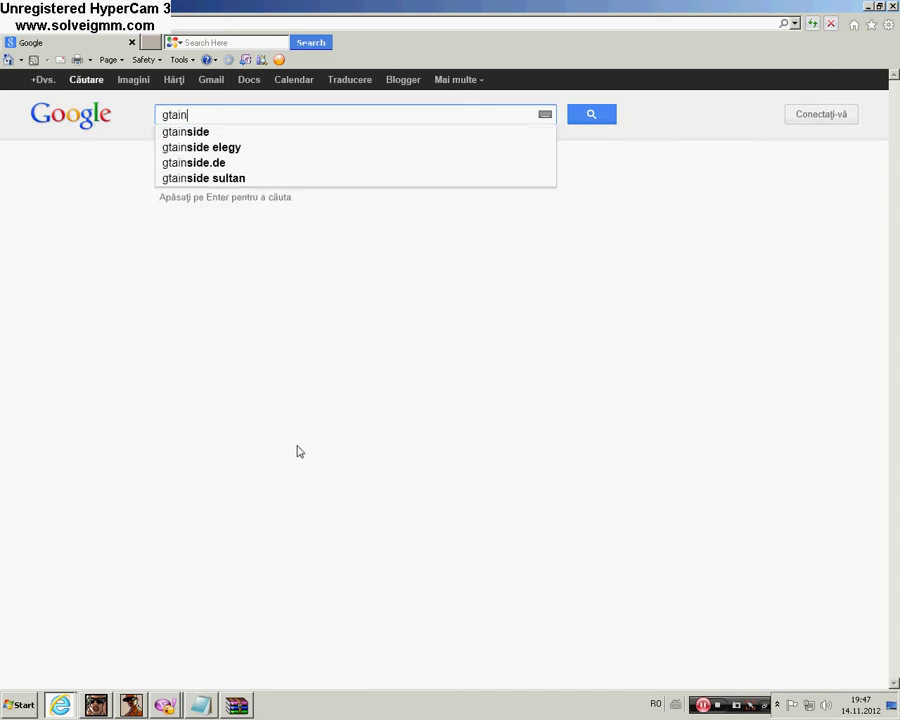
{"action": "type", "text": "side.ro"}
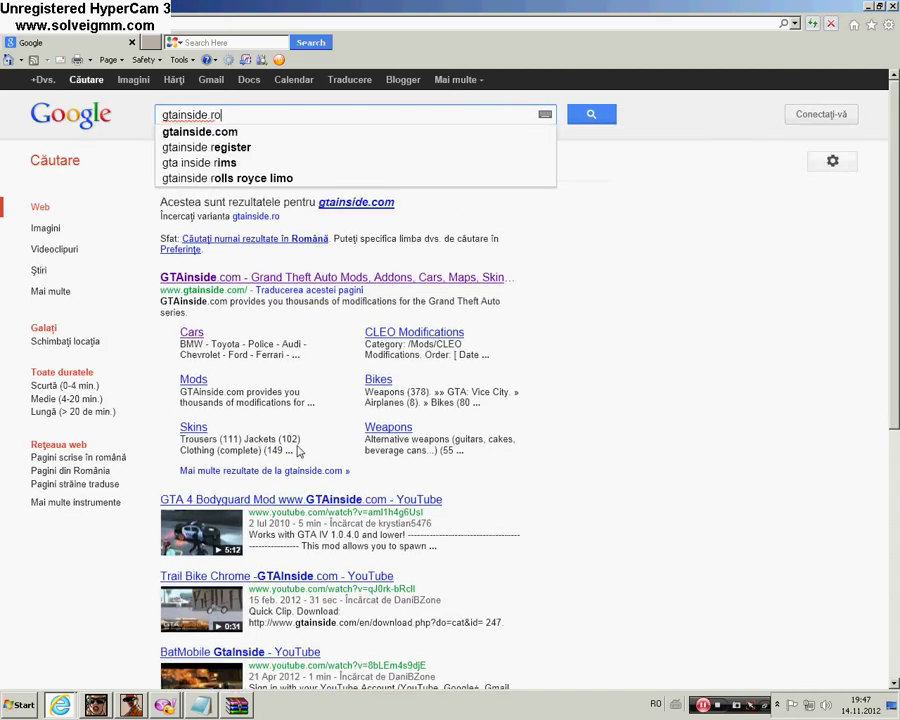
{"action": "key", "text": "Return"}
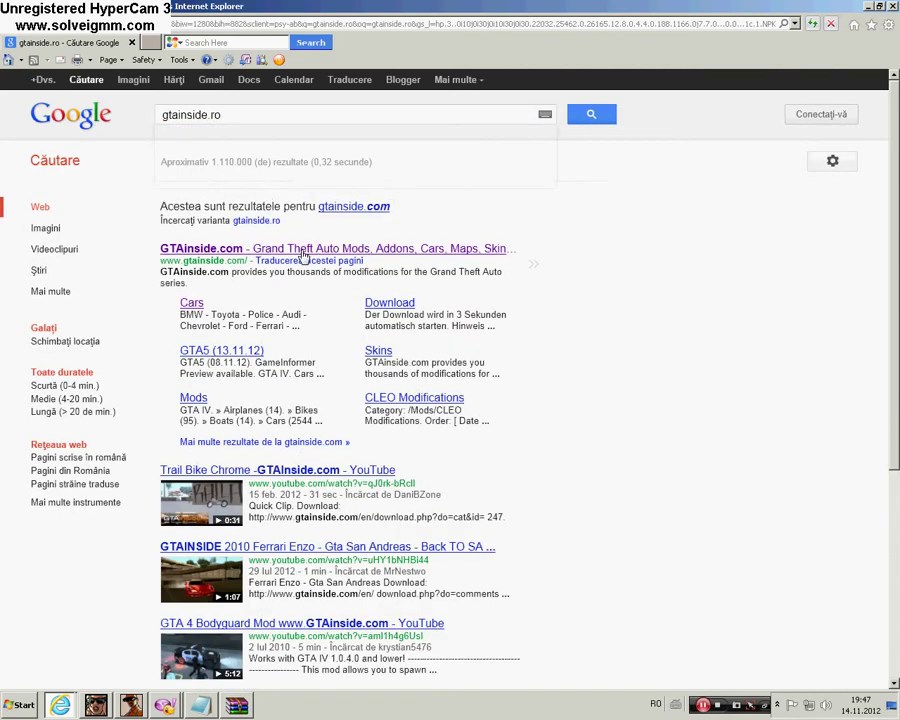
{"action": "left_click", "coordinate": [303, 256]}
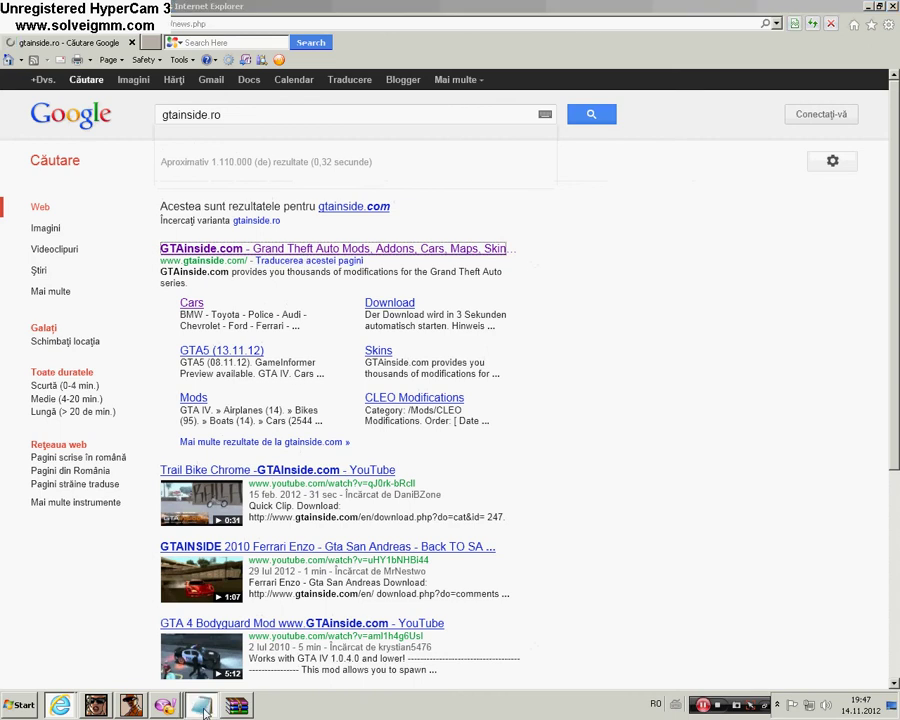
Write the instruction "dam pe primul rezultat" in the Notepad note and erase it.
{"action": "key", "text": "alt+Tab"}
{"action": "type", "text": "dam pe "}
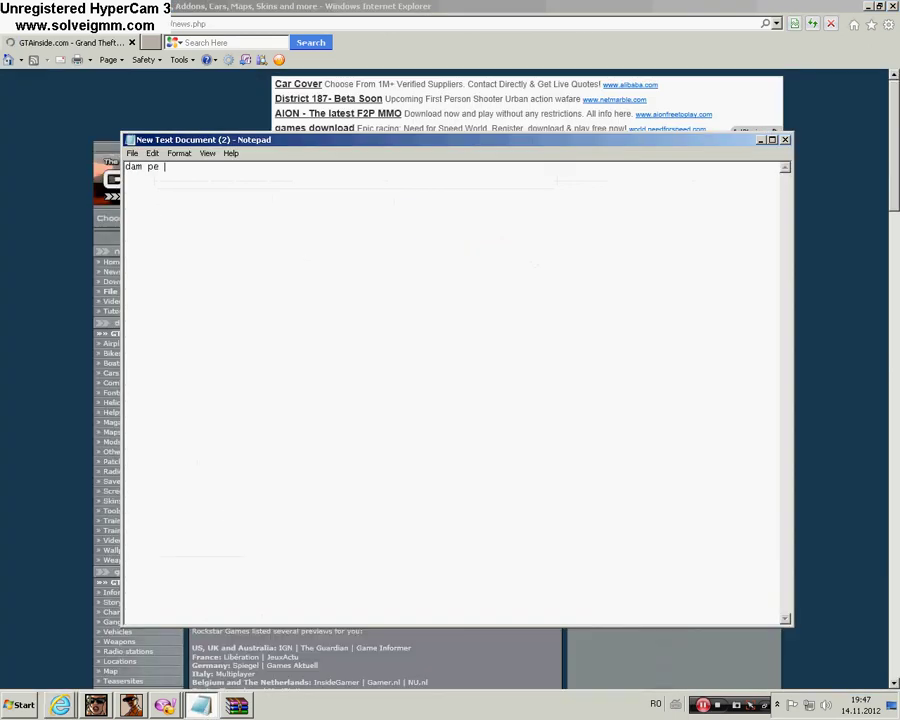
{"action": "type", "text": "primul"}
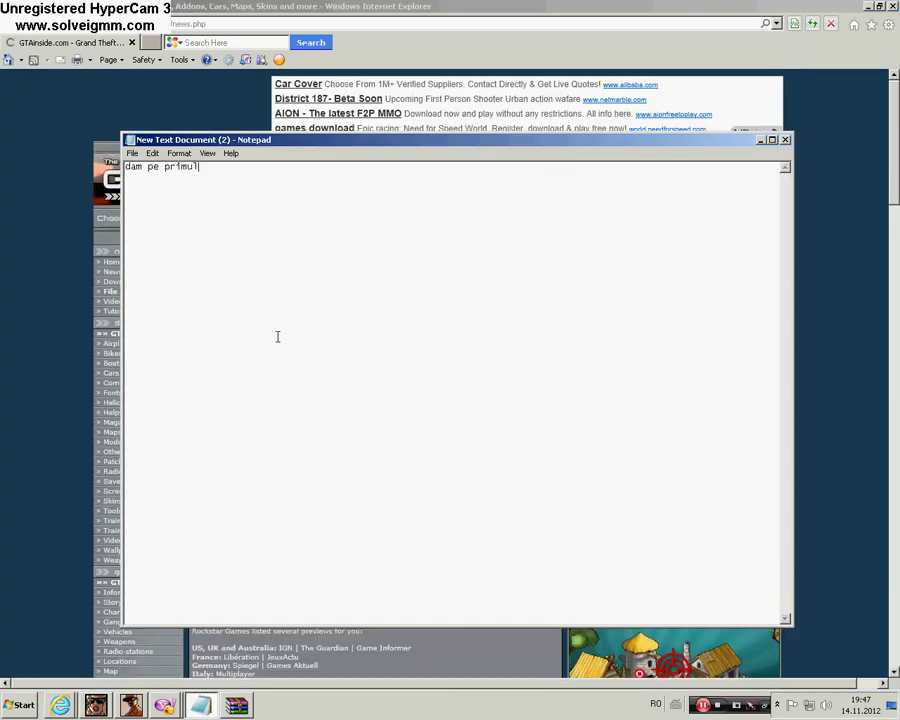
{"action": "type", "text": " rezu"}
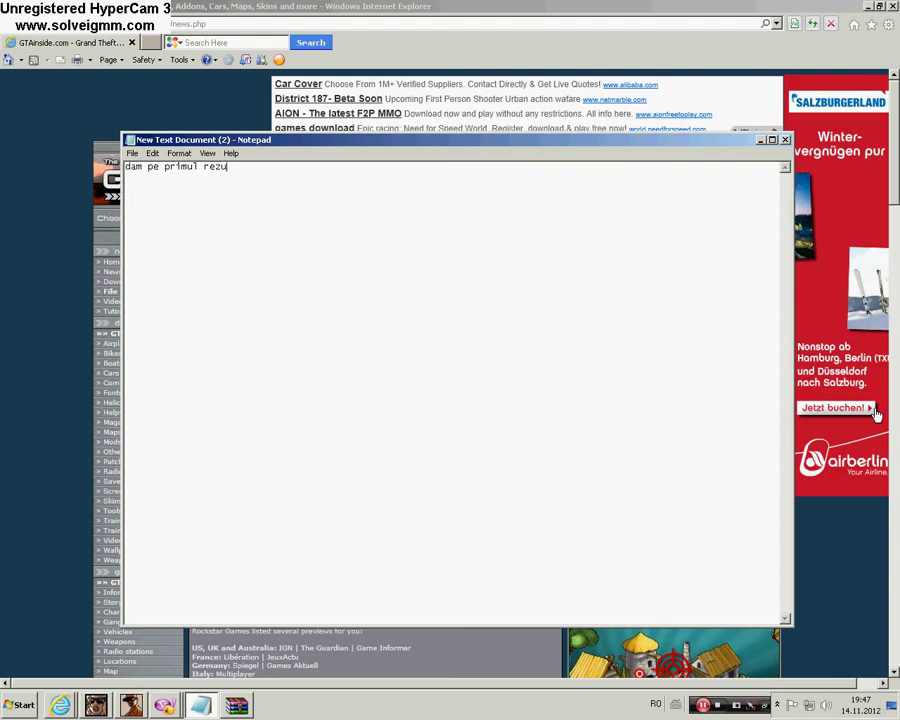
{"action": "type", "text": "ltat"}
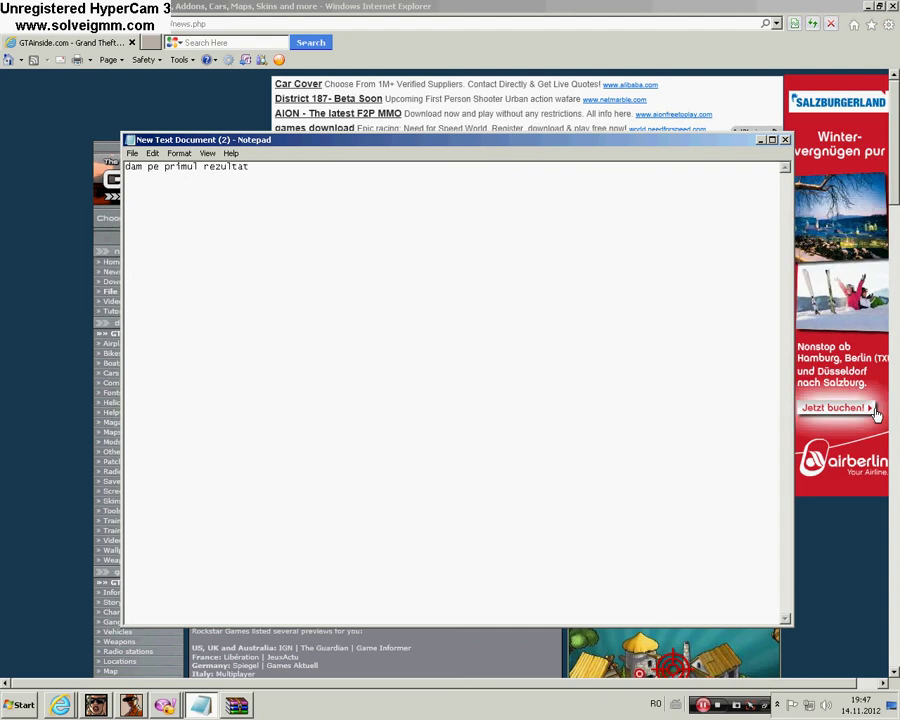
{"action": "key", "text": "BackSpace"}
{"action": "key", "text": "BackSpace"}
{"action": "key", "text": "BackSpace"}
{"action": "key", "text": "BackSpace"}
{"action": "key", "text": "BackSpace"}
{"action": "key", "text": "BackSpace"}
{"action": "key", "text": "BackSpace"}
{"action": "key", "text": "BackSpace"}
{"action": "key", "text": "BackSpace"}
{"action": "key", "text": "BackSpace"}
{"action": "key", "text": "BackSpace"}
{"action": "key", "text": "BackSpace"}
{"action": "key", "text": "BackSpace"}
{"action": "key", "text": "BackSpace"}
{"action": "key", "text": "BackSpace"}
{"action": "key", "text": "BackSpace"}
{"action": "key", "text": "BackSpace"}
{"action": "key", "text": "BackSpace"}
{"action": "key", "text": "BackSpace"}
{"action": "key", "text": "BackSpace"}
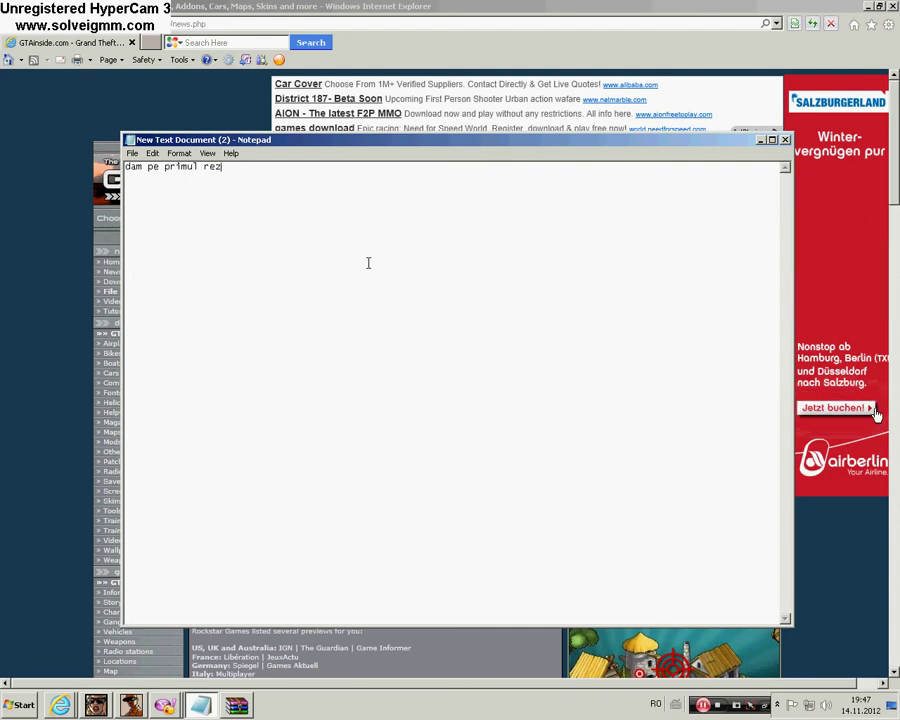
Write "apoi dam la categorii de gta-uri" in the note, clear it and minimize Notepad.
{"action": "type", "text": "apoi"}
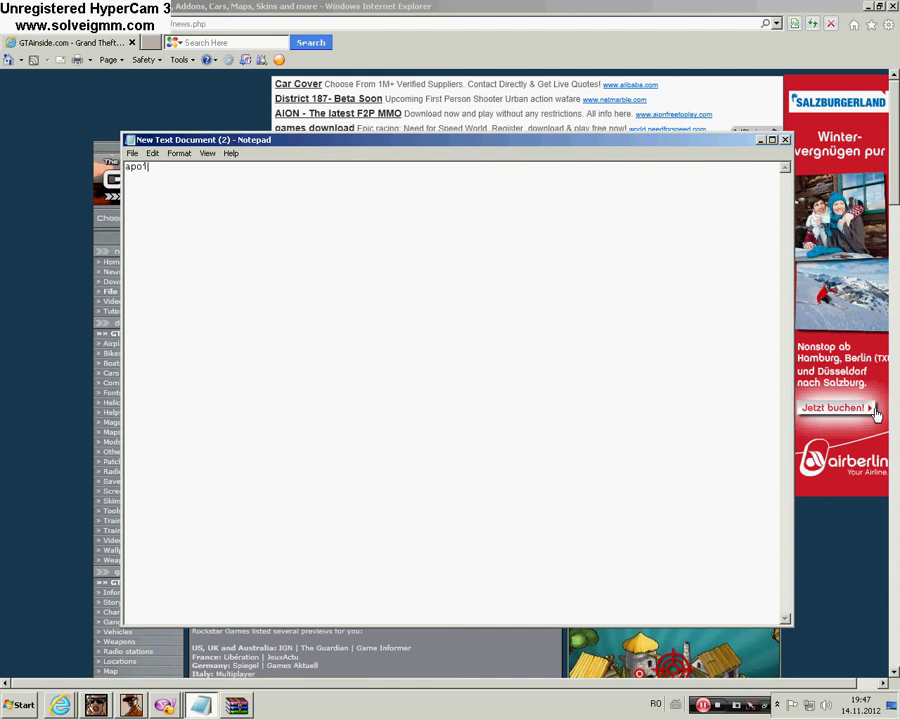
{"action": "type", "text": " dam"}
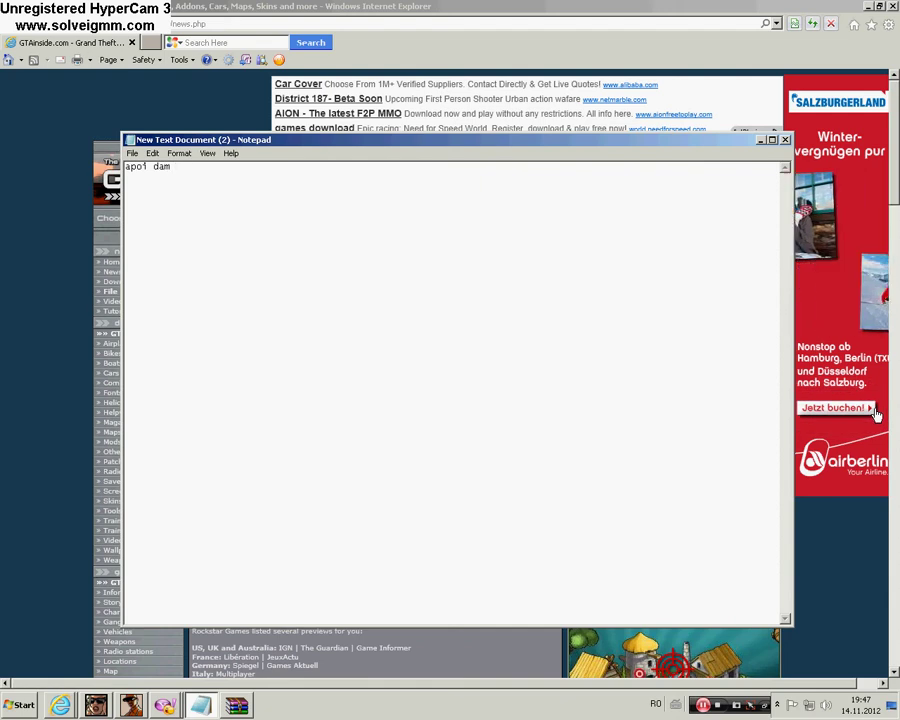
{"action": "type", "text": " la cate"}
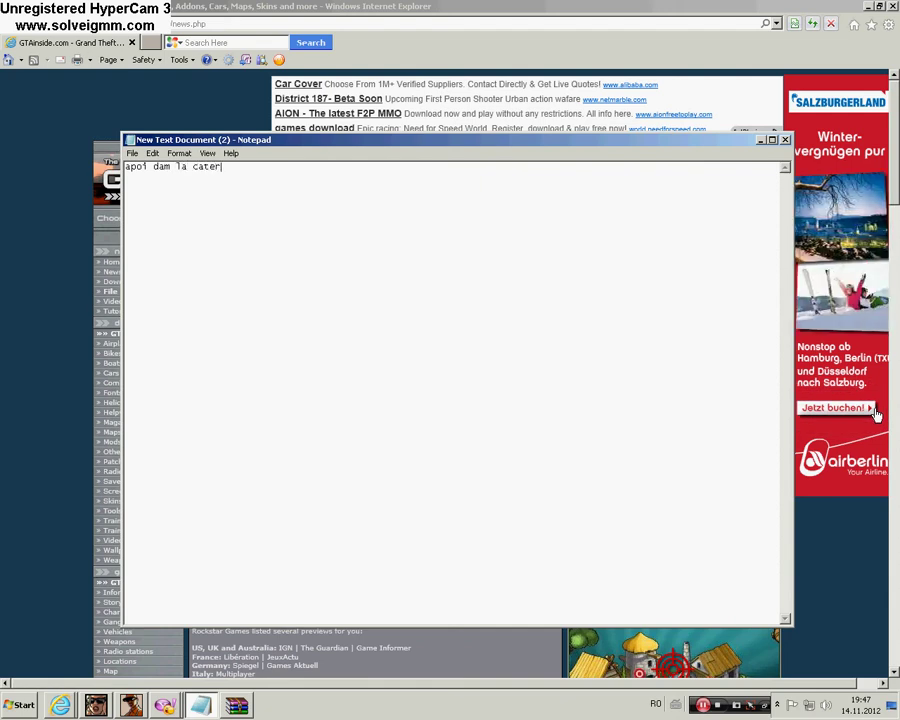
{"action": "type", "text": "gorii"}
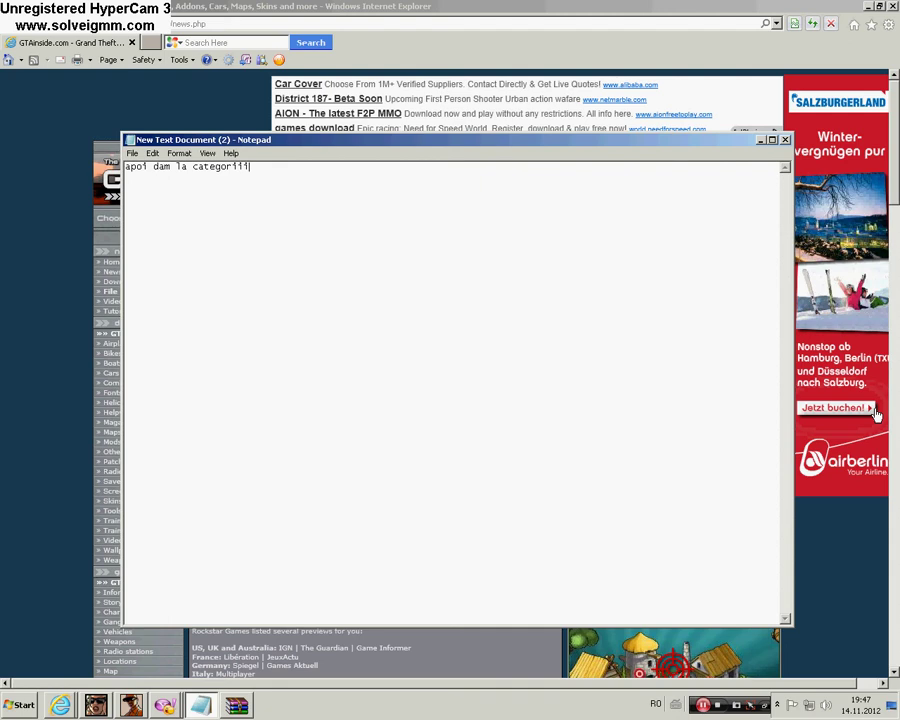
{"action": "type", "text": " de "}
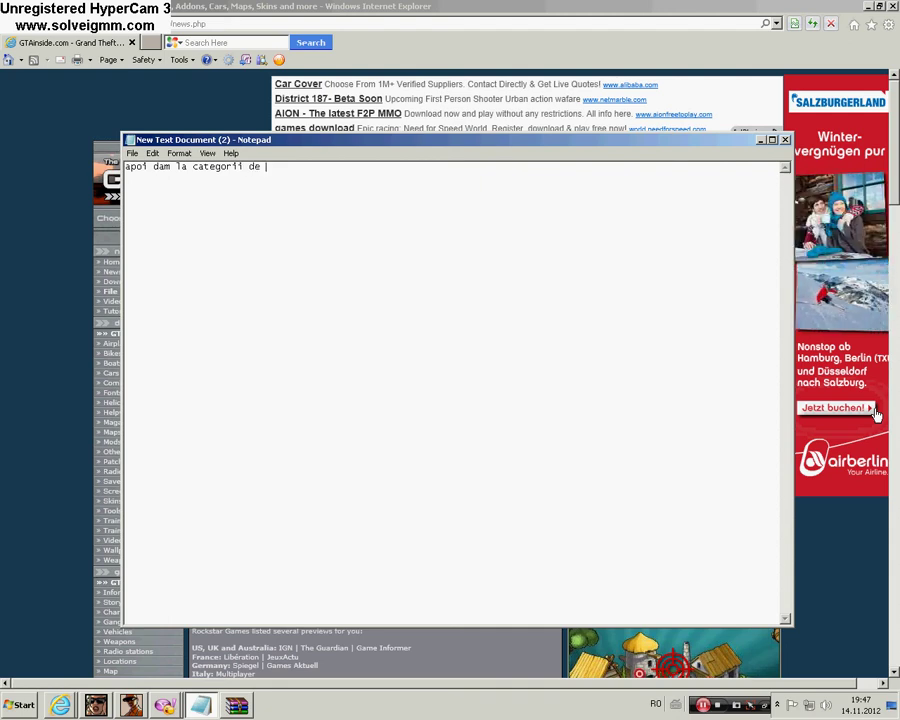
{"action": "type", "text": "gta-url"}
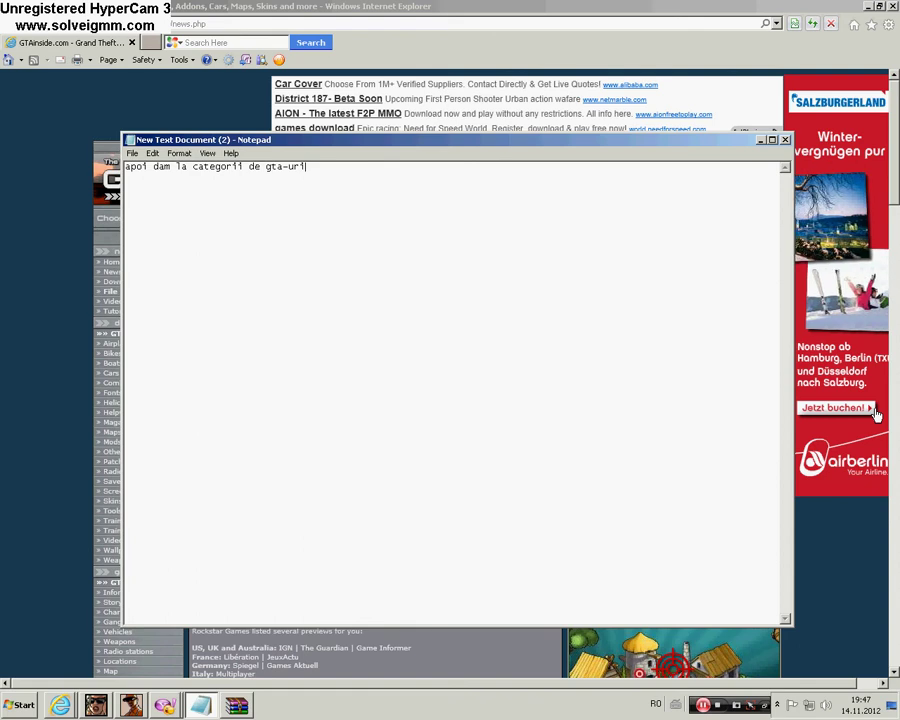
{"action": "key", "text": "ctrl+a"}
{"action": "key", "text": "ctrl+x"}
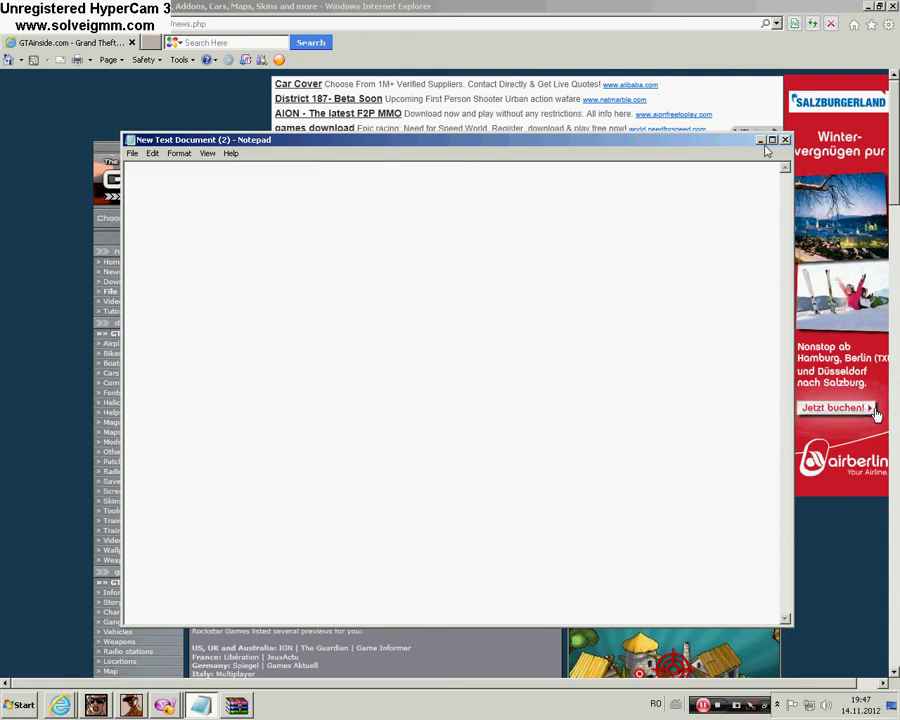
{"action": "left_click", "coordinate": [761, 140]}
Show the list of games on GTAinside and write "selectam gta san andreas" in the Notepad note.
{"action": "left_click", "coordinate": [208, 217]}
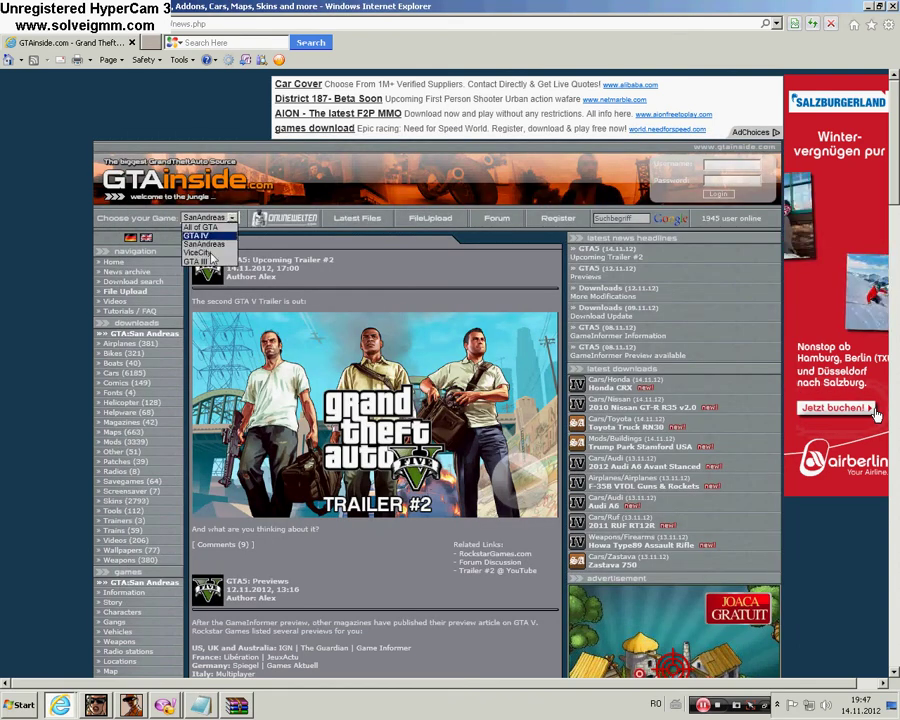
{"action": "key", "text": "alt+Tab"}
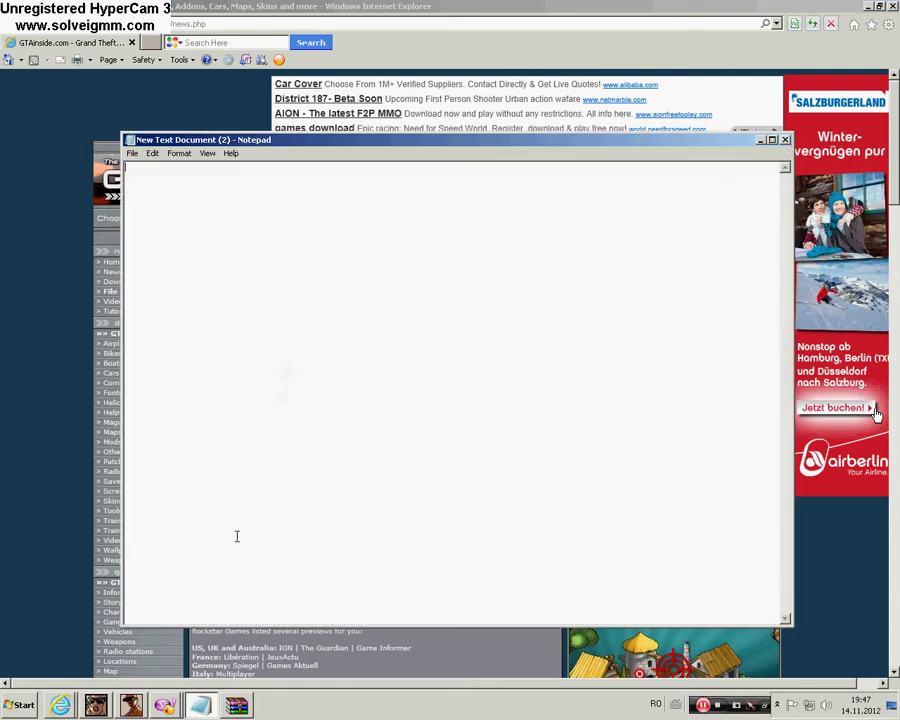
{"action": "type", "text": "selecta"}
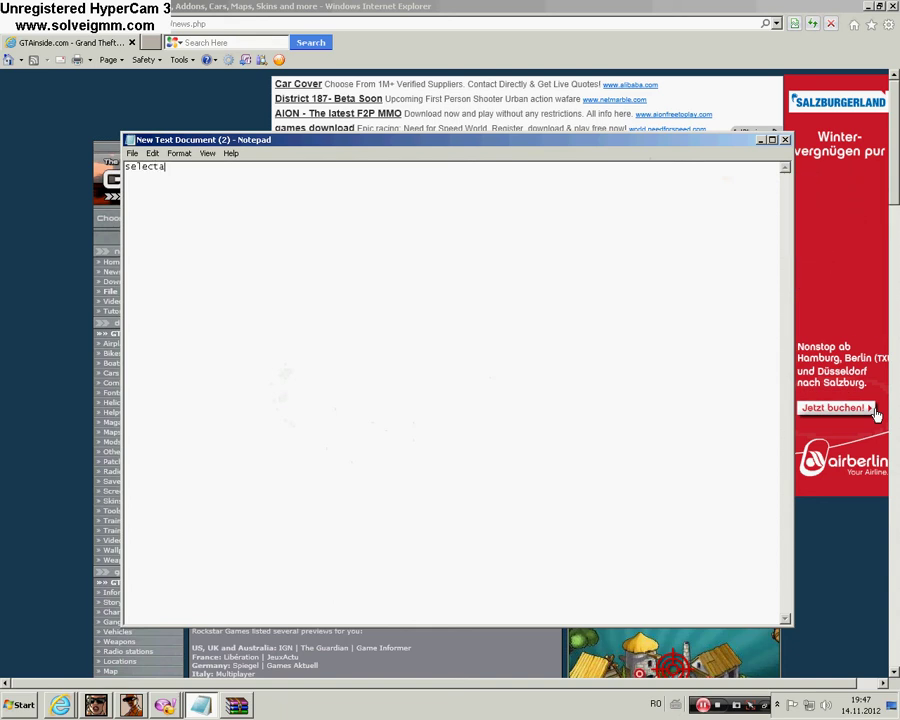
{"action": "type", "text": "m gta san"}
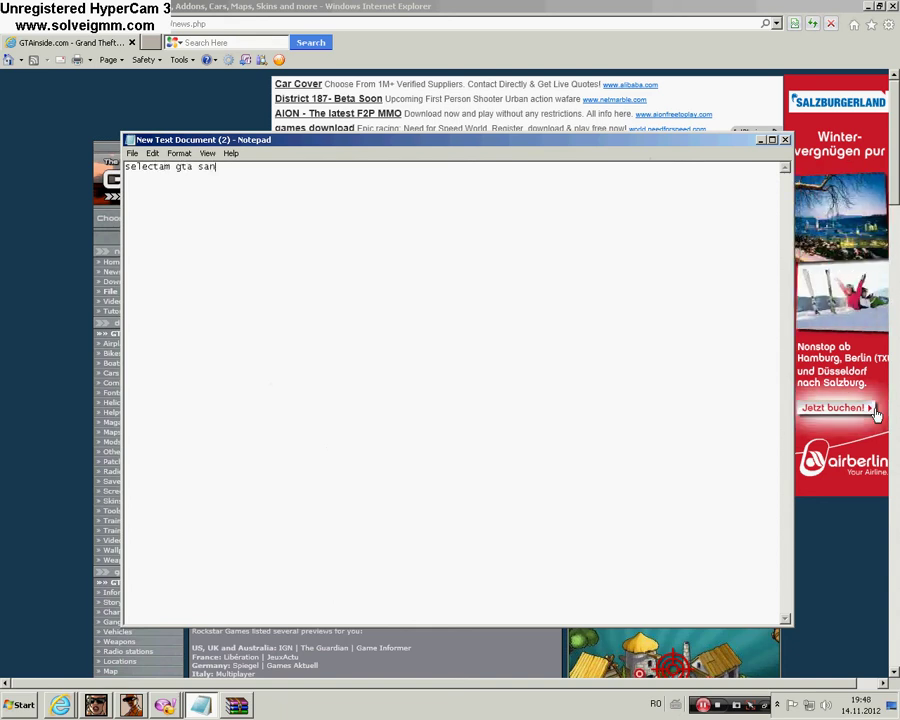
{"action": "type", "text": " andreas"}
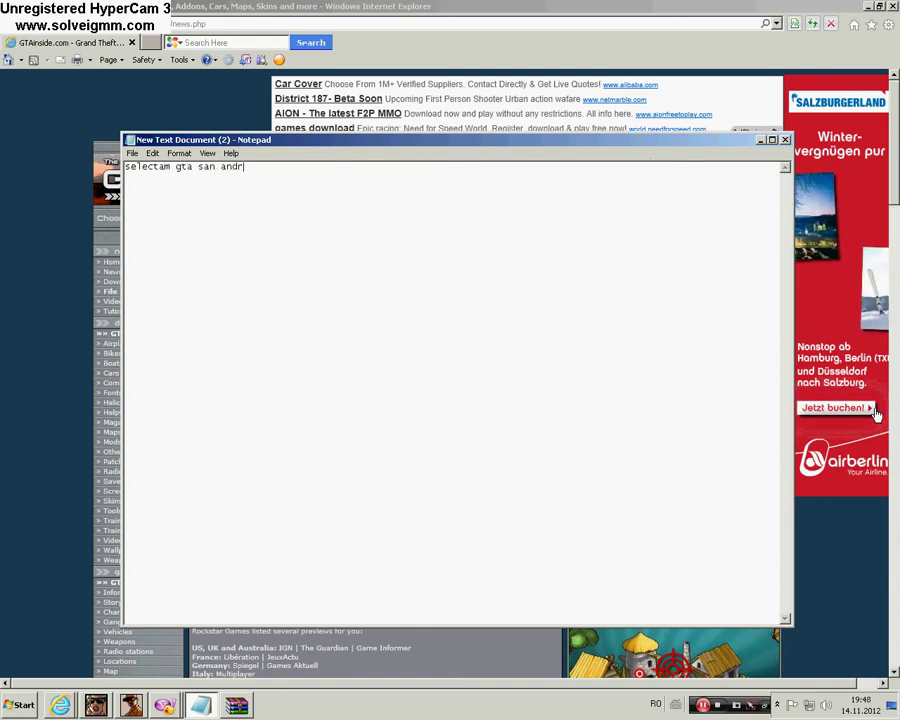
Minimize Notepad and choose SanAndreas as the game on the GTAinside page.
{"action": "left_click", "coordinate": [759, 140]}
{"action": "left_click", "coordinate": [209, 218]}
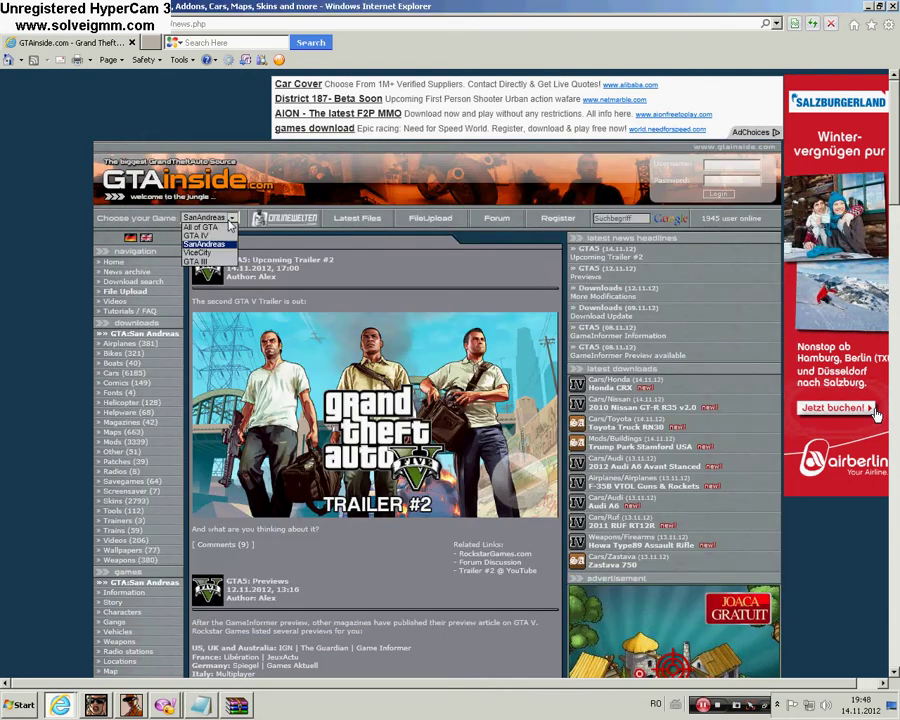
{"action": "left_click", "coordinate": [205, 232]}
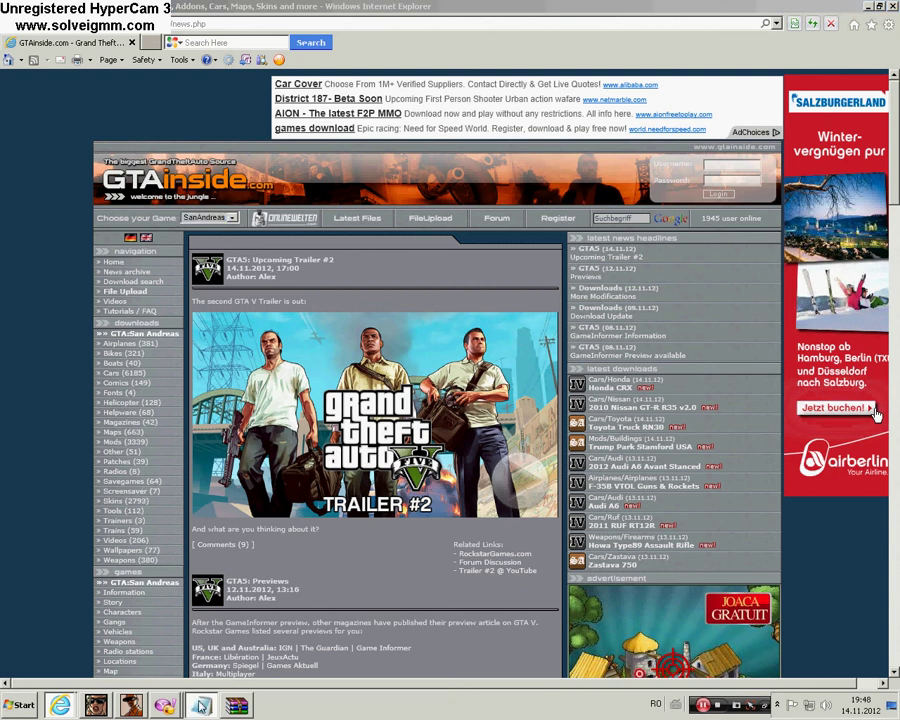
Replace the Notepad note with "apoi ne apare in stanga mai multe rezultate dati pe cars 6185".
{"action": "left_click", "coordinate": [200, 705]}
{"action": "key", "text": "BackSpace"}
{"action": "key", "text": "BackSpace"}
{"action": "key", "text": "BackSpace"}
{"action": "key", "text": "BackSpace"}
{"action": "key", "text": "BackSpace"}
{"action": "key", "text": "BackSpace"}
{"action": "key", "text": "BackSpace"}
{"action": "key", "text": "BackSpace"}
{"action": "key", "text": "BackSpace"}
{"action": "key", "text": "BackSpace"}
{"action": "key", "text": "BackSpace"}
{"action": "key", "text": "BackSpace"}
{"action": "key", "text": "BackSpace"}
{"action": "key", "text": "BackSpace"}
{"action": "key", "text": "BackSpace"}
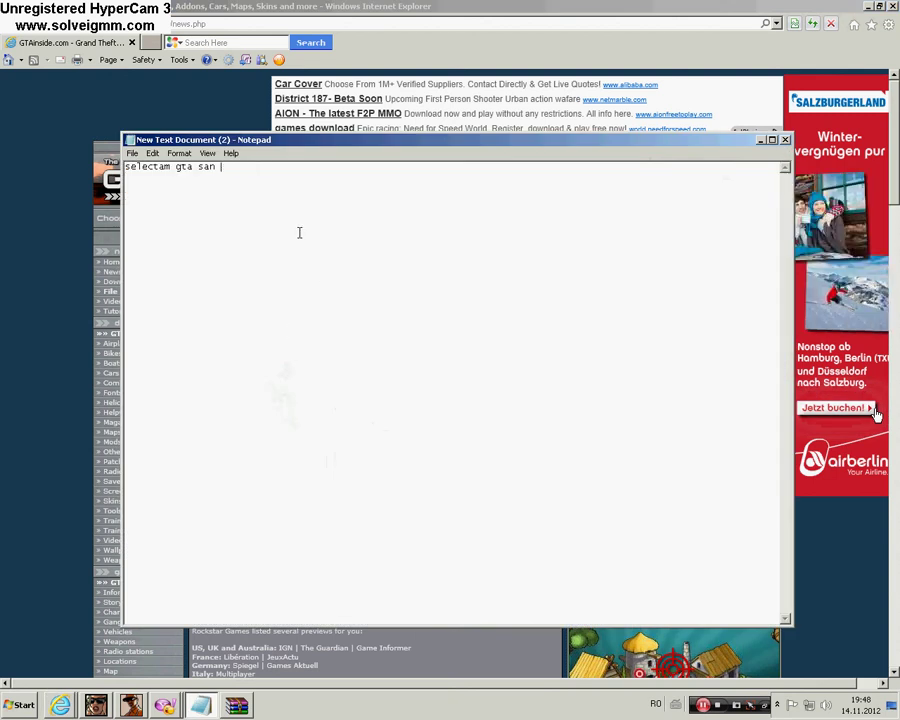
{"action": "type", "text": "apoi"}
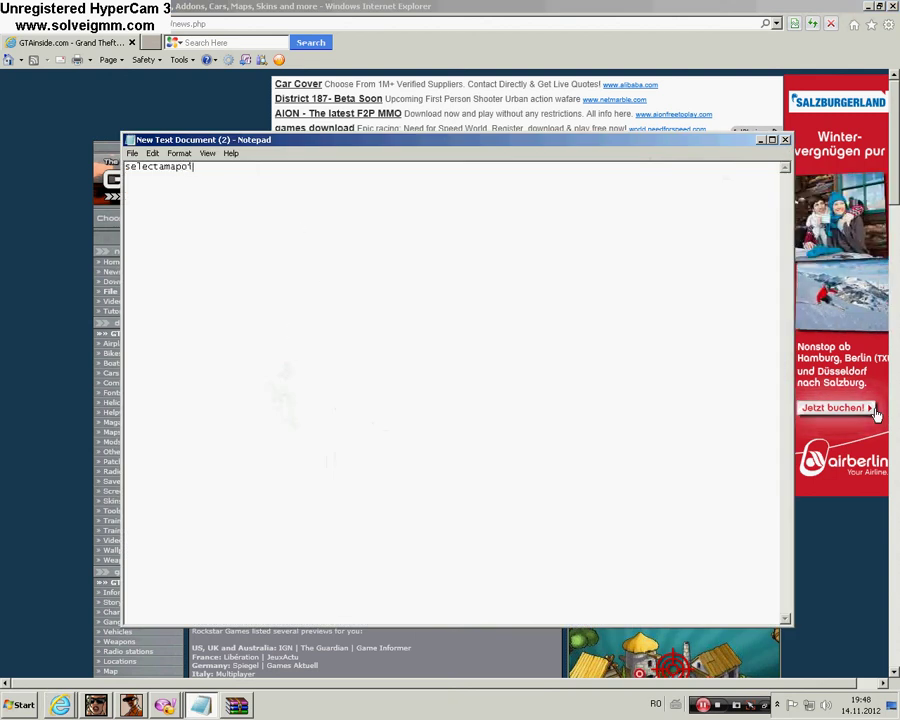
{"action": "key", "text": "Home"}
{"action": "key", "text": "Delete"}
{"action": "key", "text": "Delete"}
{"action": "key", "text": "Delete"}
{"action": "key", "text": "Delete"}
{"action": "key", "text": "Delete"}
{"action": "key", "text": "Delete"}
{"action": "key", "text": "Delete"}
{"action": "key", "text": "Delete"}
{"action": "key", "text": "End"}
{"action": "type", "text": "ne "}
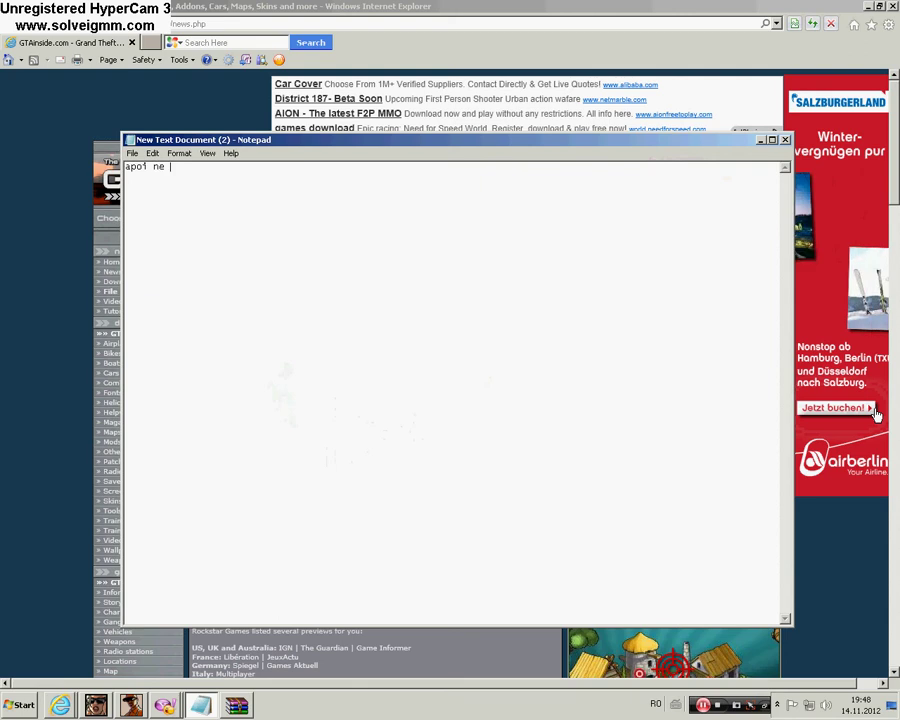
{"action": "type", "text": "apare in "}
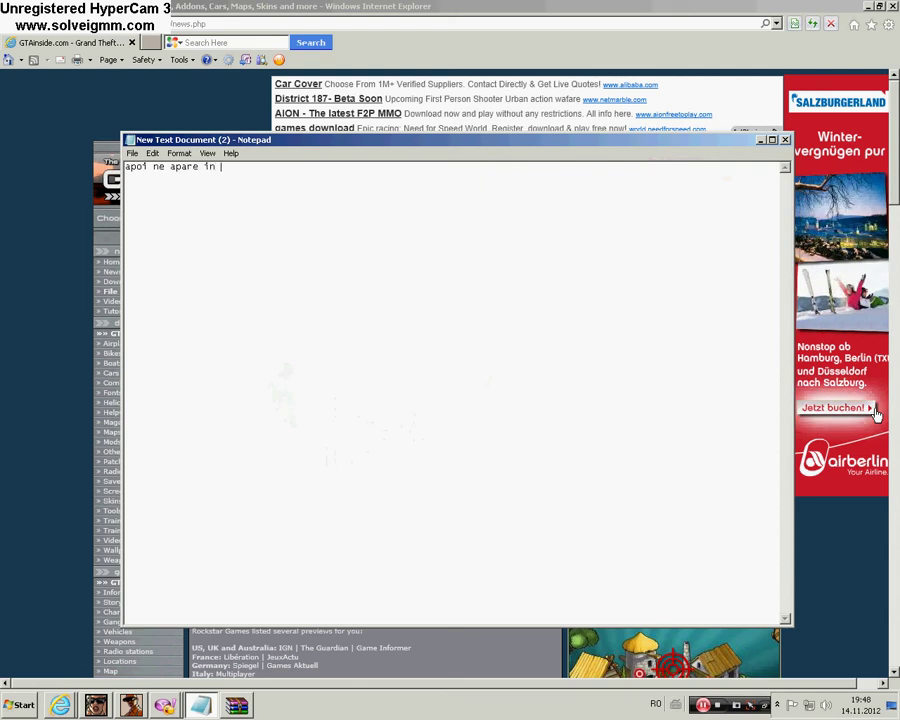
{"action": "type", "text": "stanga "}
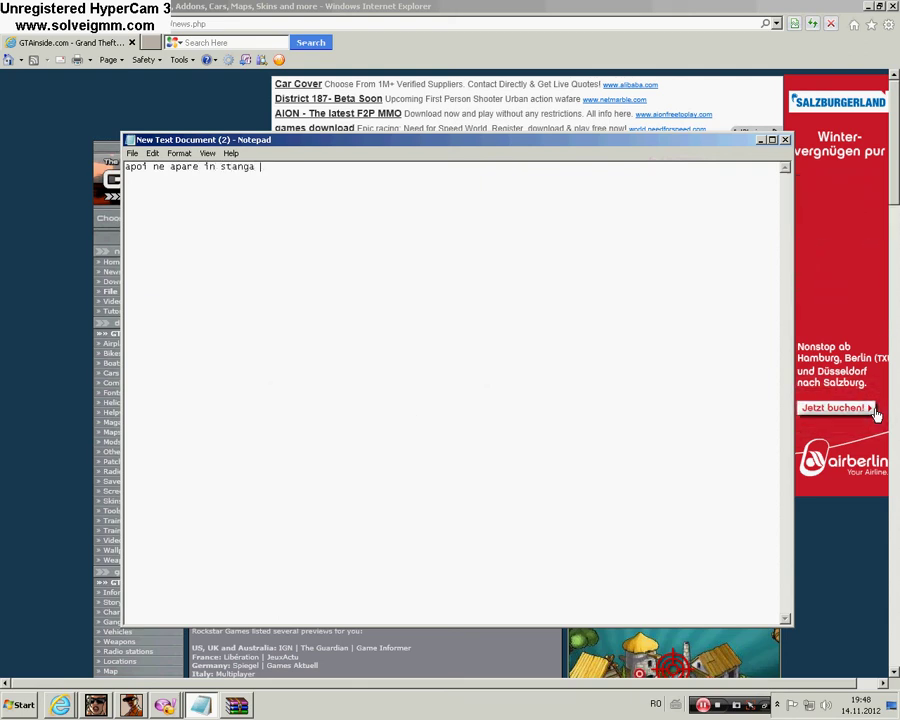
{"action": "type", "text": "mai m"}
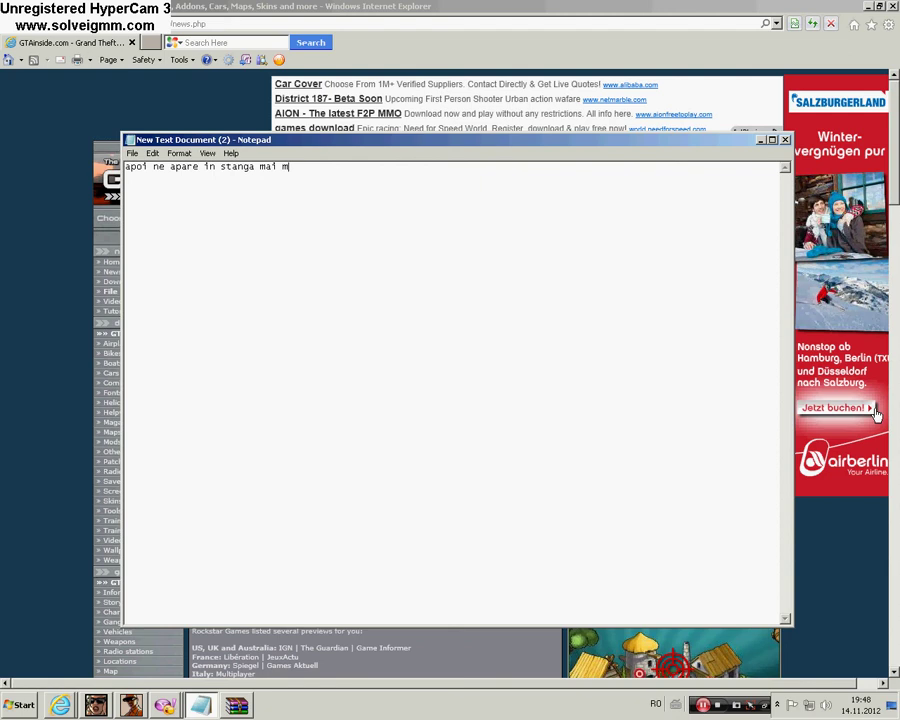
{"action": "type", "text": "ulte rezultate "}
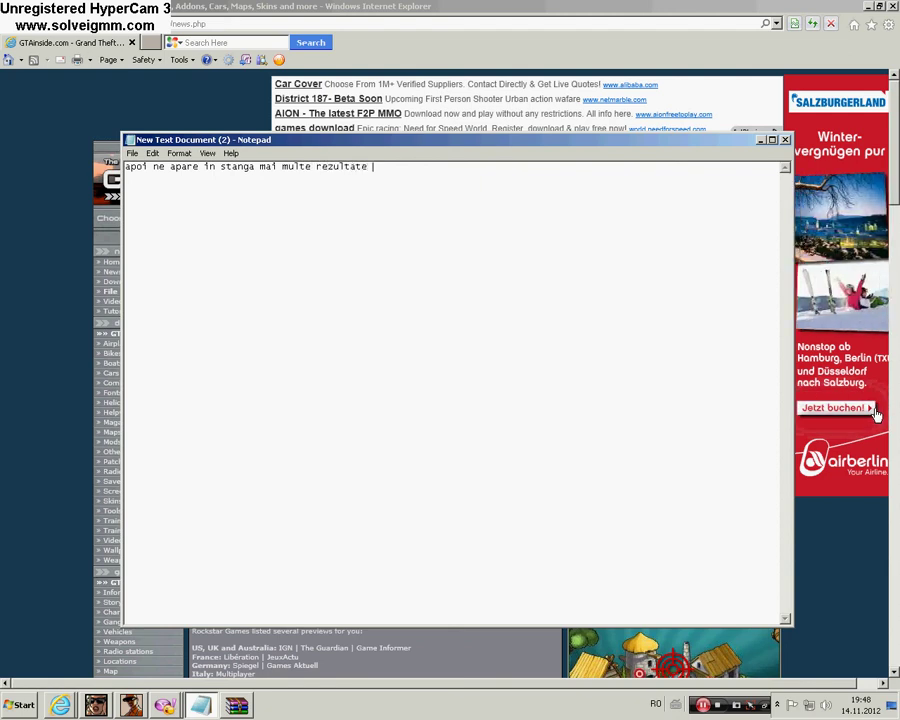
{"action": "type", "text": "dati pe cars"}
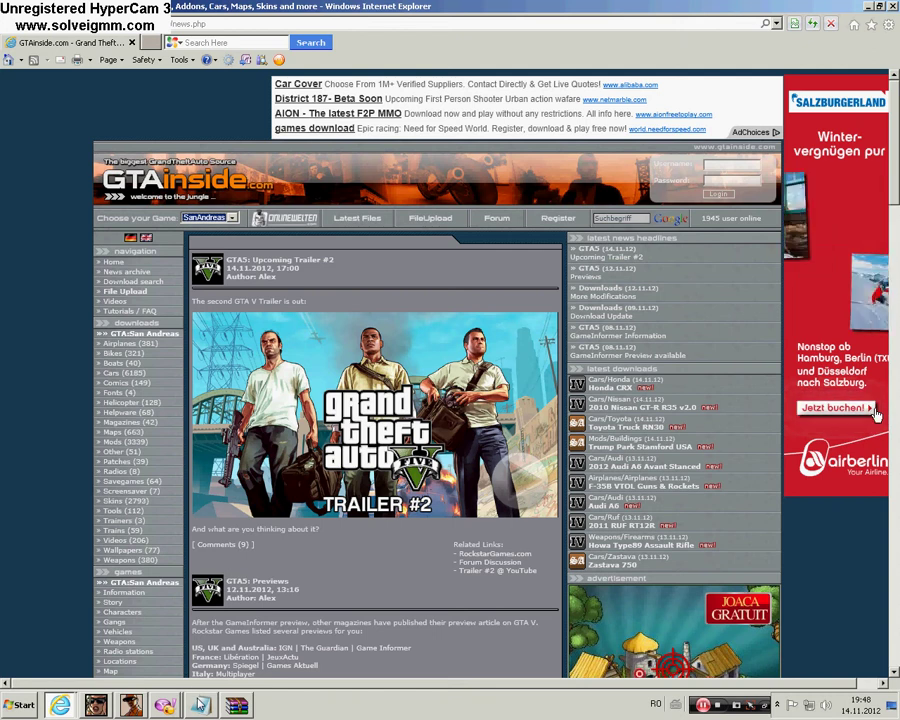
{"action": "left_click", "coordinate": [200, 705]}
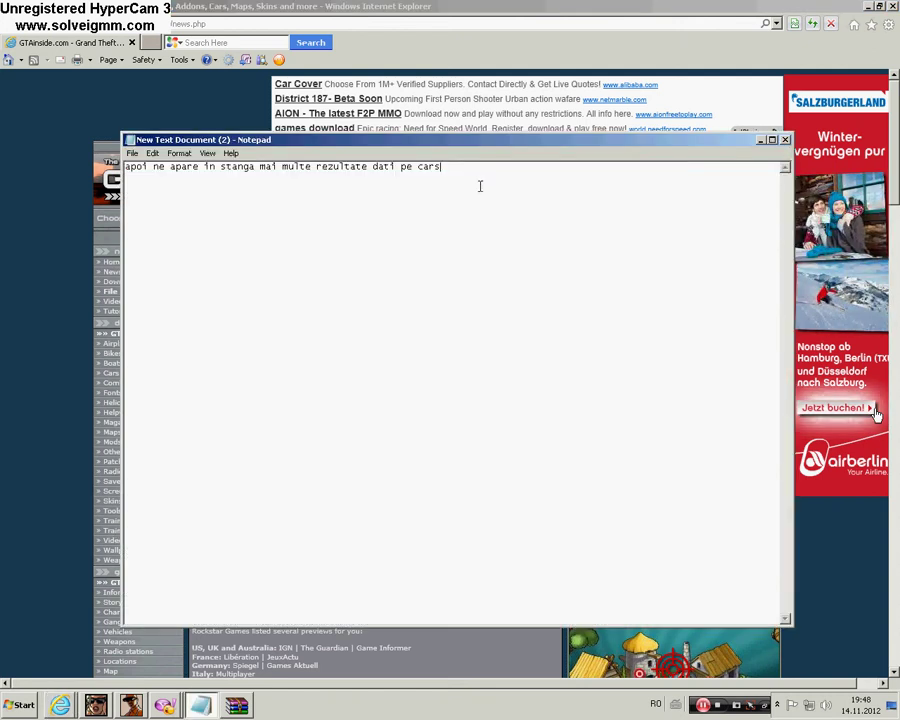
{"action": "type", "text": "6185"}
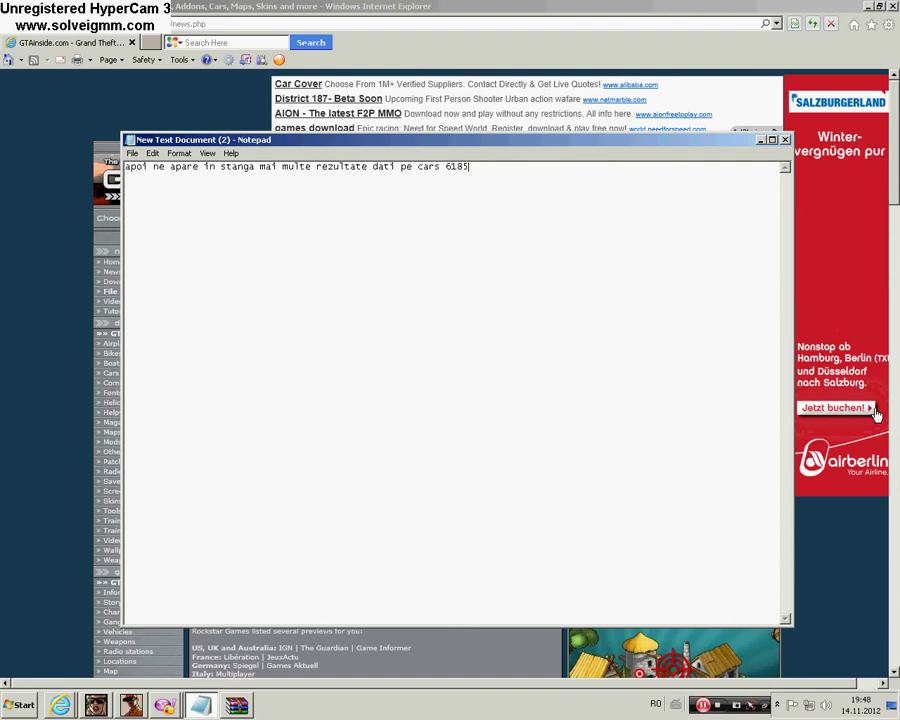
Select the whole note, minimize Notepad and open the Cars category of the San Andreas downloads on GTAinside.
{"action": "left_click_drag", "start_coordinate": [512, 203], "coordinate": [126, 170]}
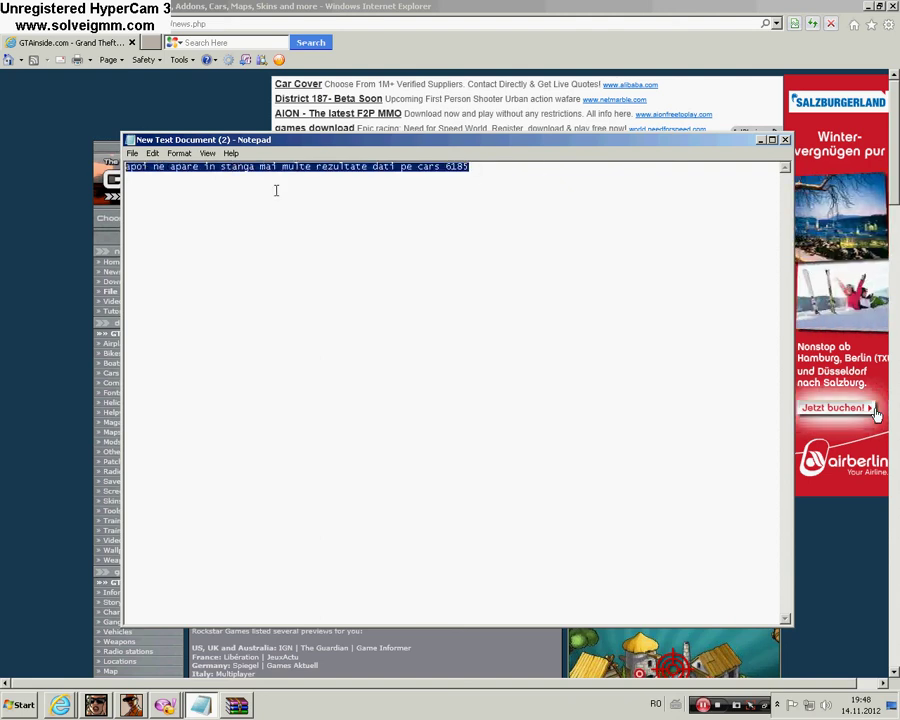
{"action": "left_click", "coordinate": [761, 140]}
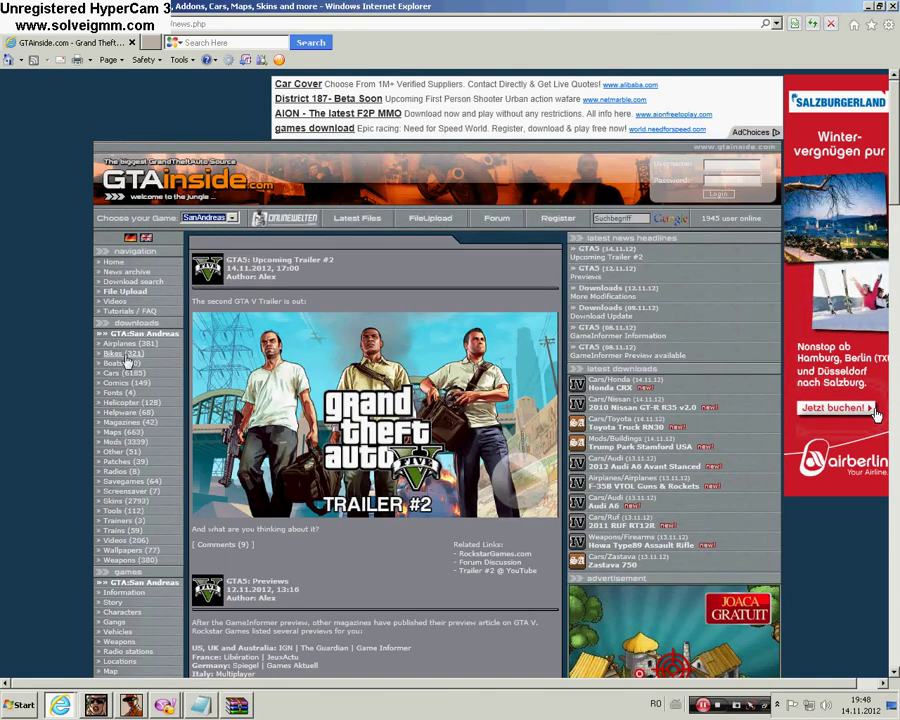
{"action": "left_click", "coordinate": [122, 373]}
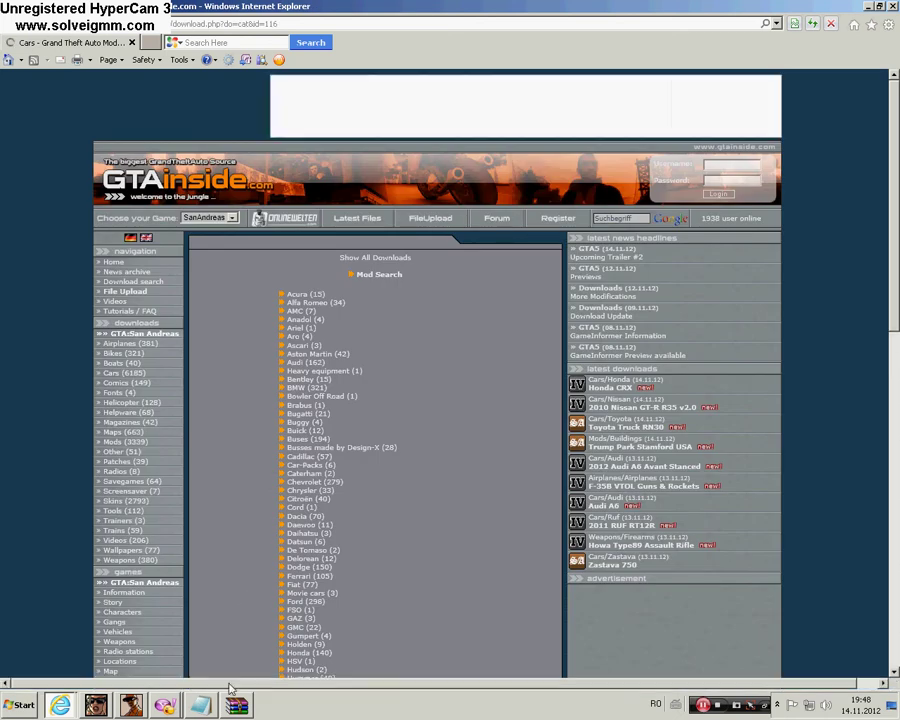
Replace the selected note text in Notepad with "va alegeti eu o sa iau un cadilac".
{"action": "left_click", "coordinate": [200, 705]}
{"action": "type", "text": "va a"}
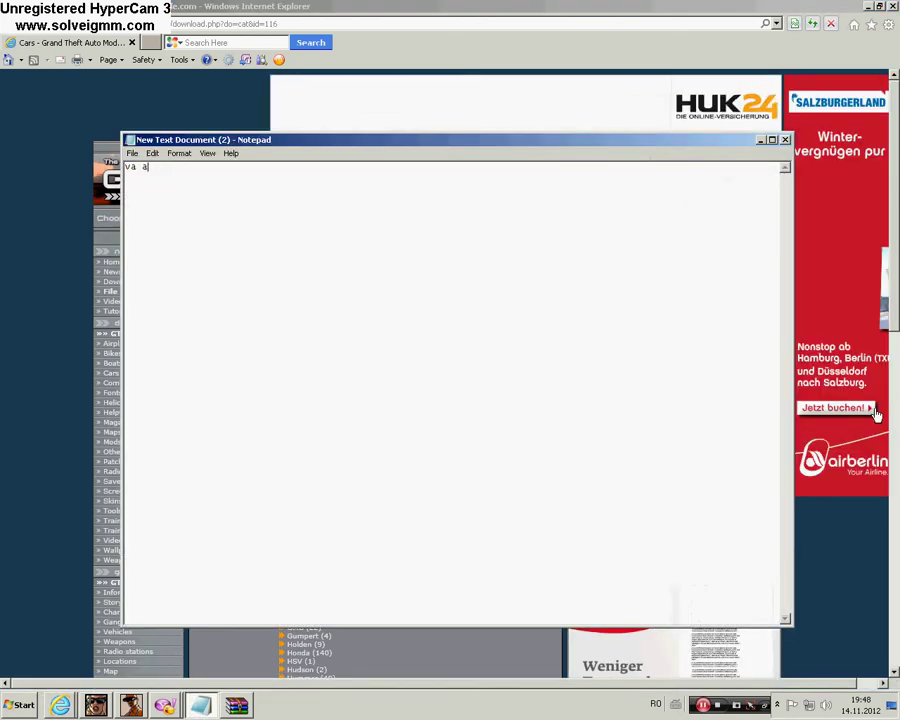
{"action": "type", "text": "legeti eu o sa "}
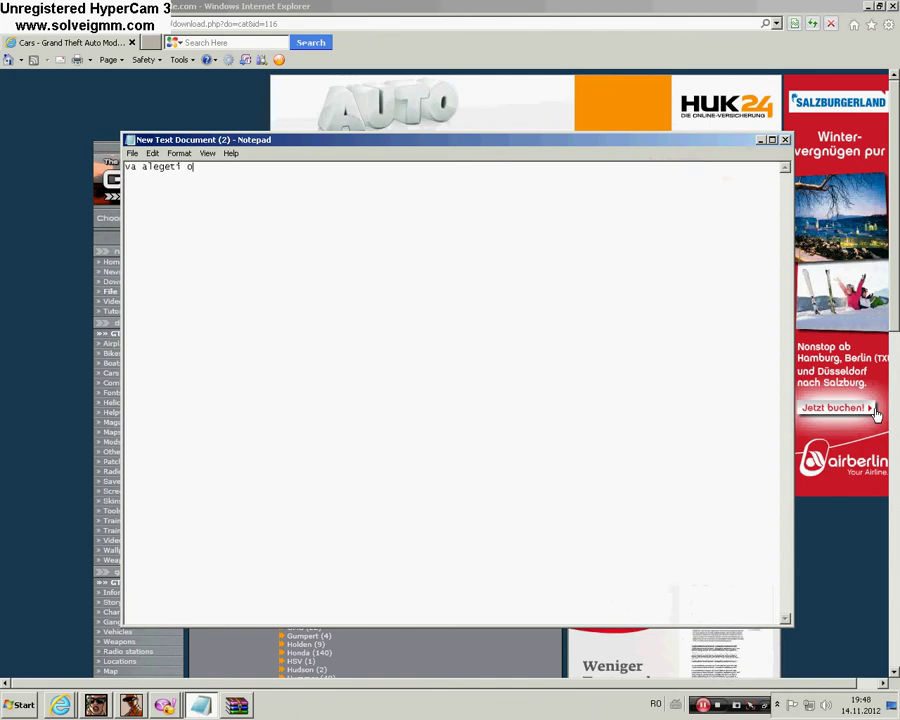
{"action": "type", "text": "iau"}
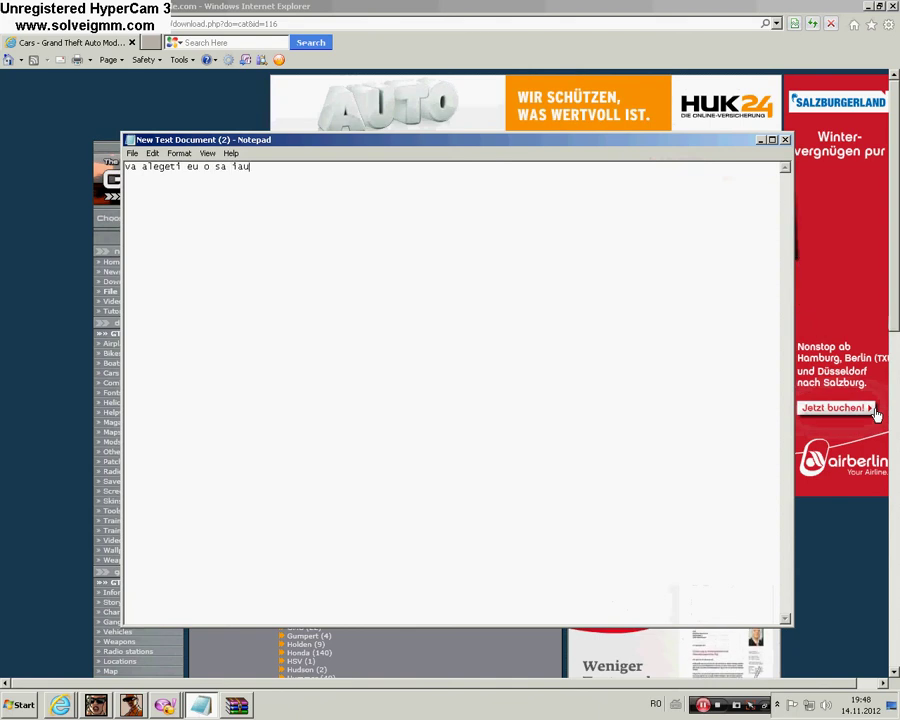
{"action": "type", "text": " un"}
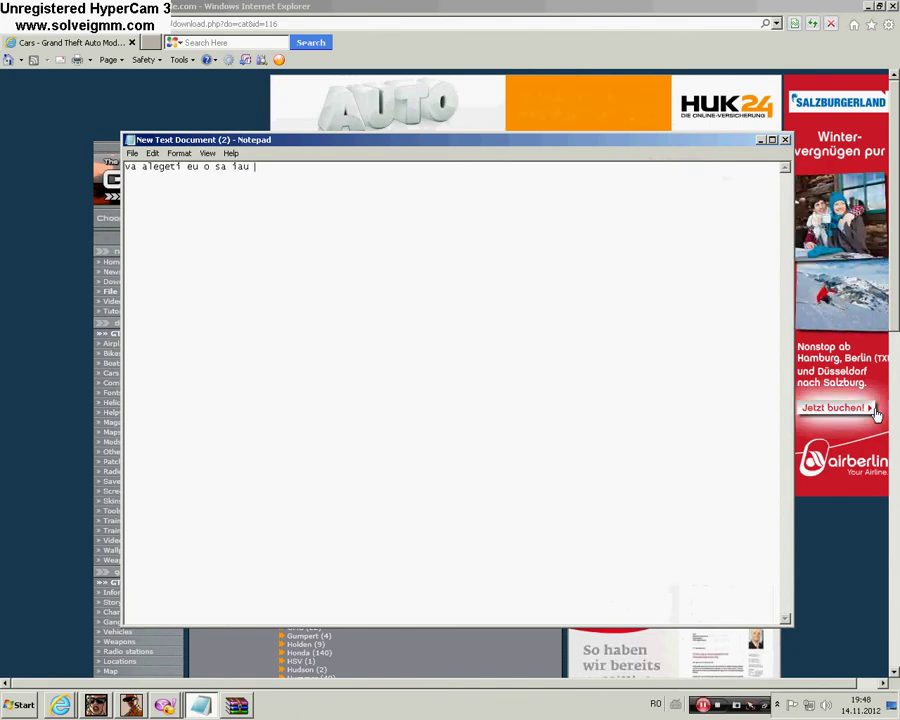
{"action": "type", "text": " ca"}
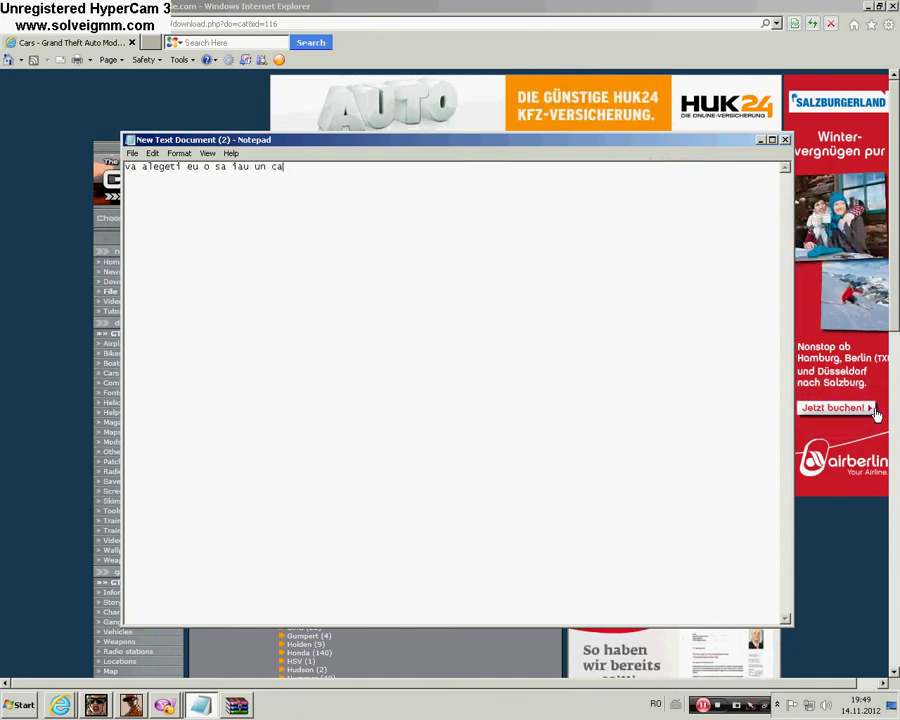
{"action": "type", "text": "dilac"}
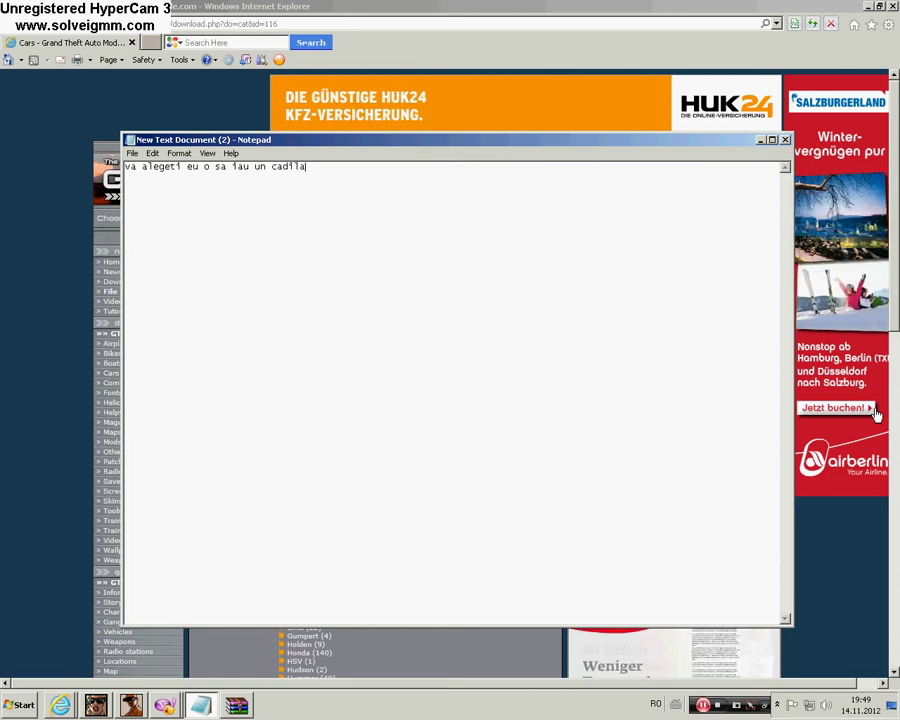
Minimize Notepad, open the Cadillac category and look through the cars on its first page.
{"action": "left_click", "coordinate": [760, 140]}
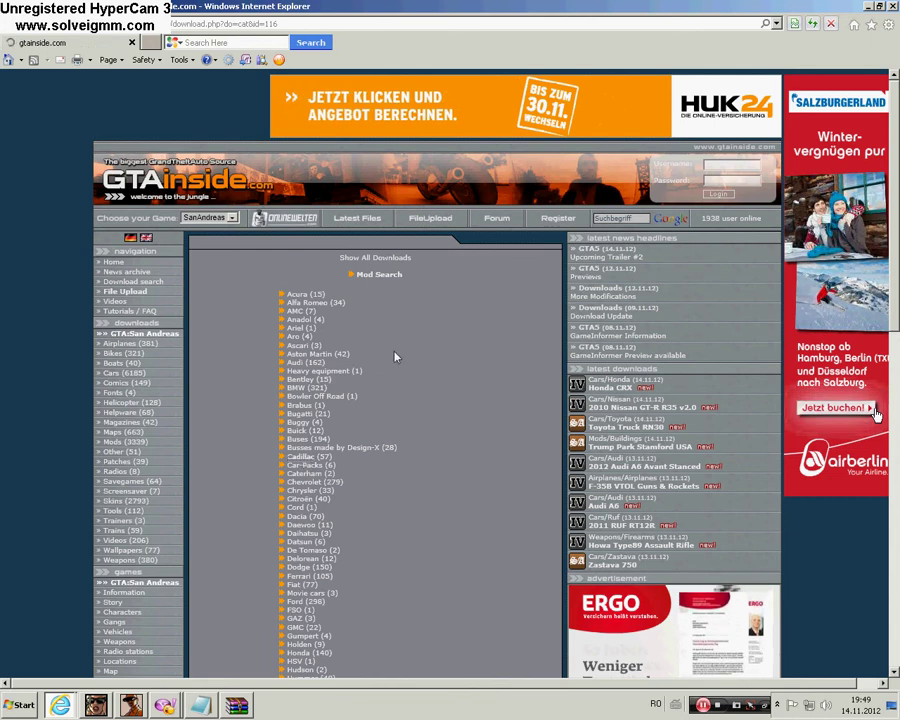
{"action": "left_click", "coordinate": [310, 458]}
{"action": "scroll", "coordinate": [285, 500], "scroll_direction": "down", "scroll_amount": 4}
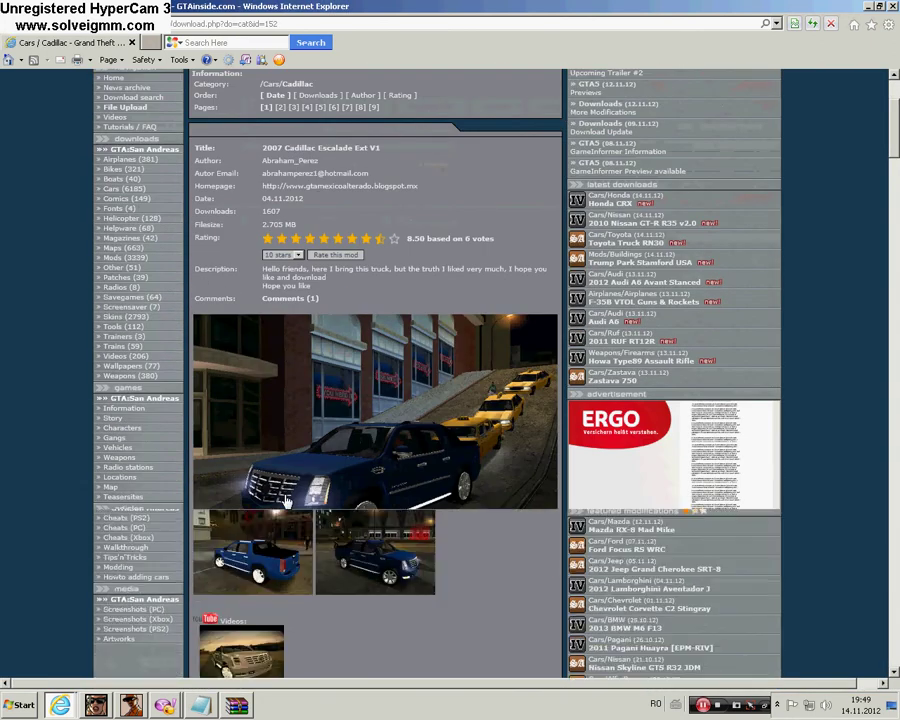
{"action": "scroll", "coordinate": [285, 500], "scroll_direction": "down", "scroll_amount": 8}
{"action": "scroll", "coordinate": [284, 516], "scroll_direction": "down", "scroll_amount": 20}
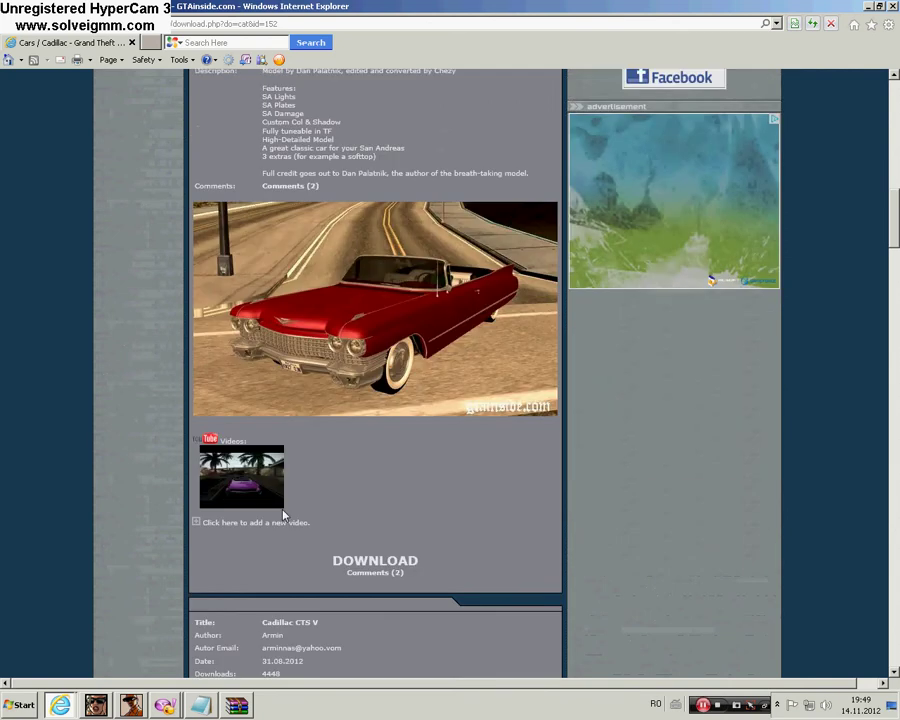
{"action": "scroll", "coordinate": [284, 516], "scroll_direction": "down", "scroll_amount": 4}
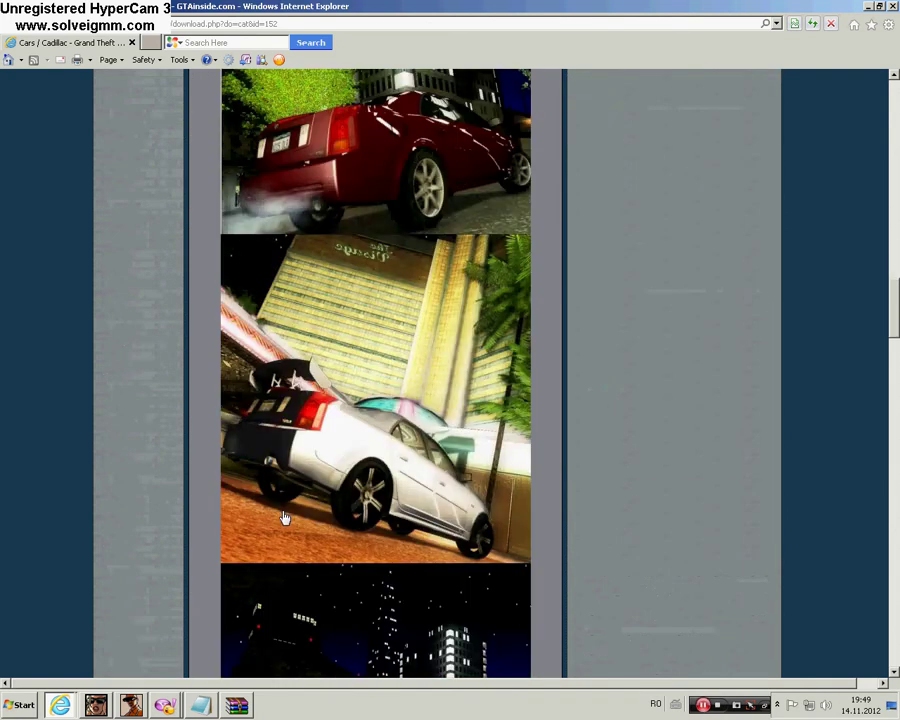
{"action": "scroll", "coordinate": [241, 659], "scroll_direction": "down", "scroll_amount": 4}
{"action": "scroll", "coordinate": [242, 655], "scroll_direction": "down", "scroll_amount": 10}
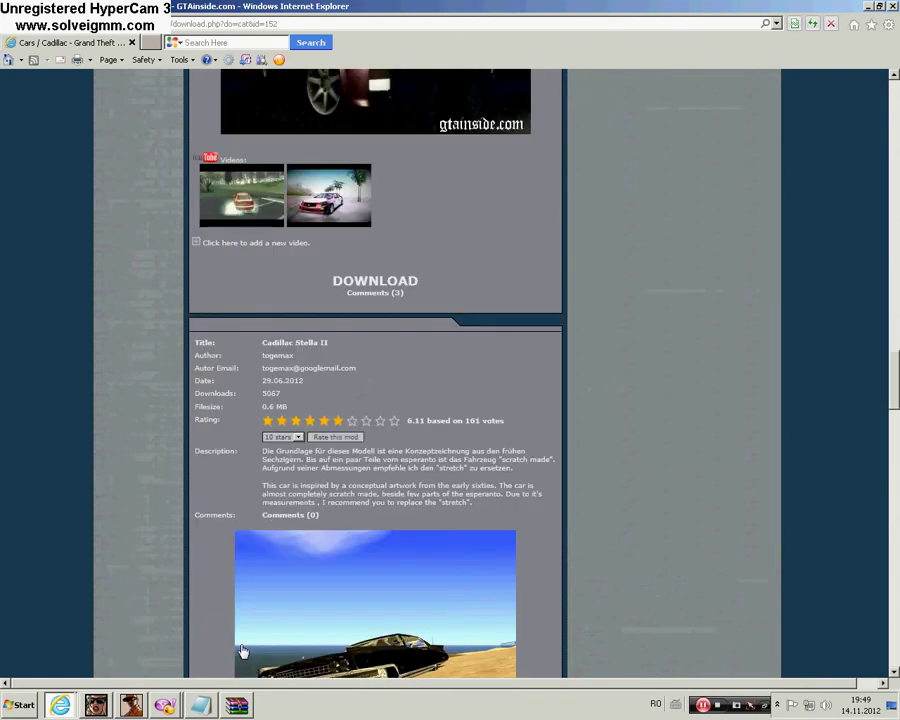
{"action": "scroll", "coordinate": [249, 628], "scroll_direction": "down", "scroll_amount": 15}
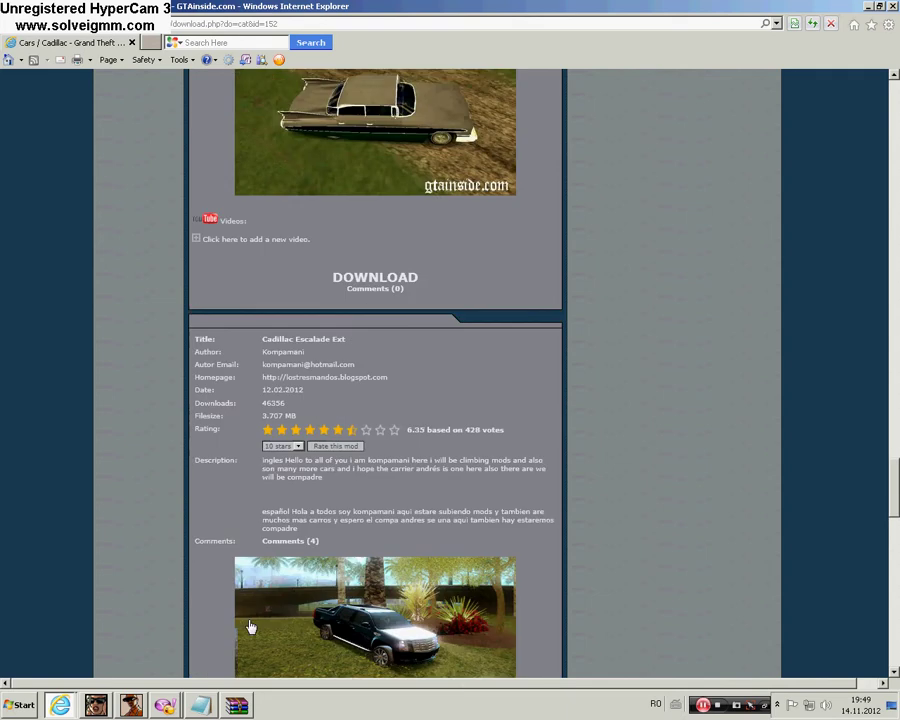
{"action": "scroll", "coordinate": [254, 618], "scroll_direction": "down", "scroll_amount": 7}
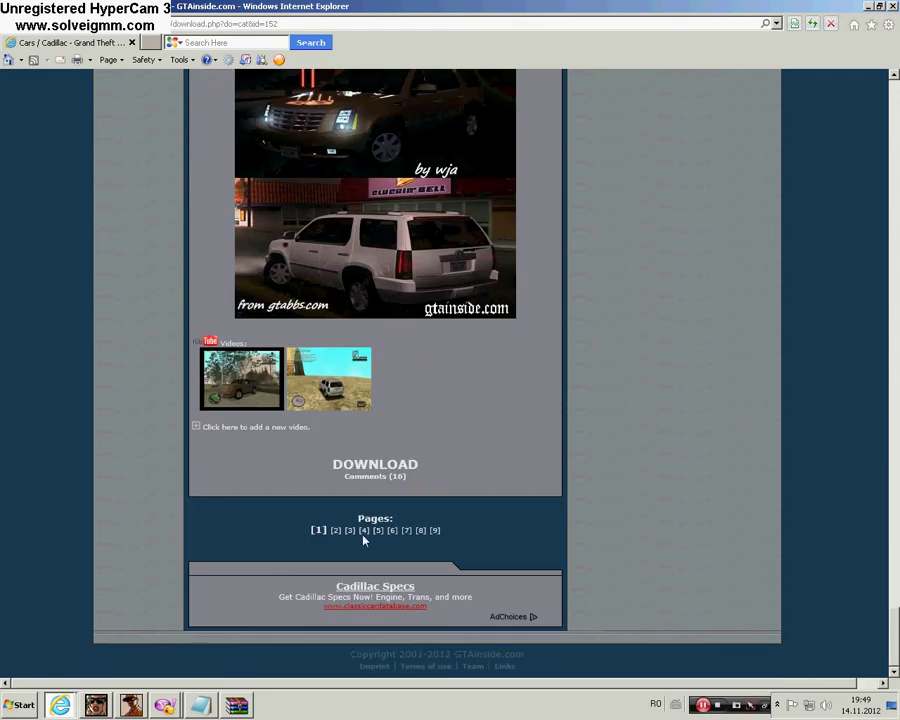
Look at page 9 of the Cadillac downloads, and return to page 1 to view the Cadillac CTS V pictures.
{"action": "left_click", "coordinate": [434, 530]}
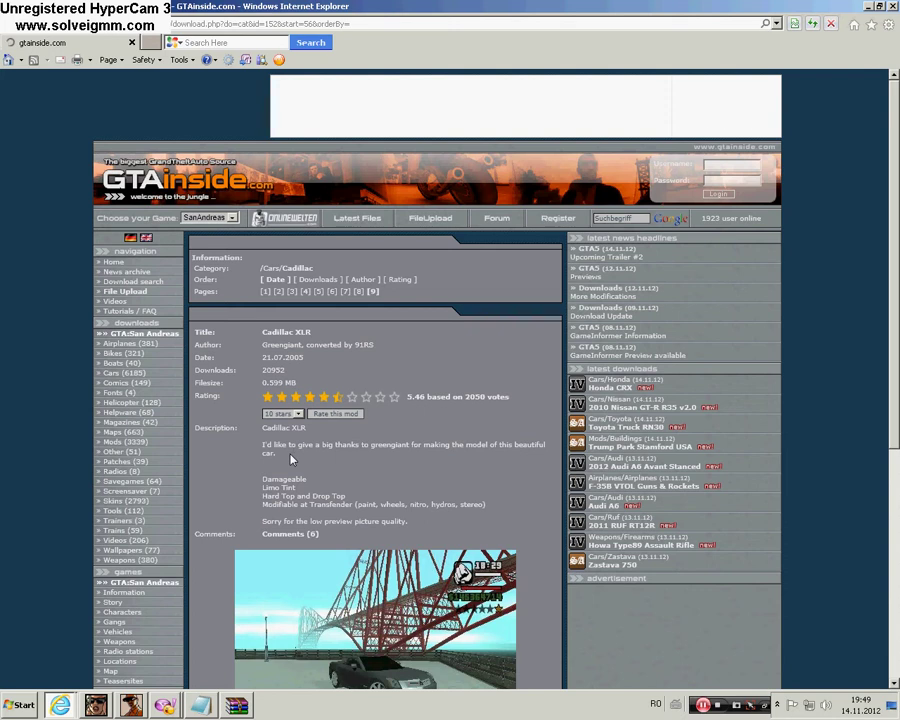
{"action": "scroll", "coordinate": [293, 455], "scroll_direction": "down", "scroll_amount": 3}
{"action": "scroll", "coordinate": [293, 460], "scroll_direction": "down", "scroll_amount": 6}
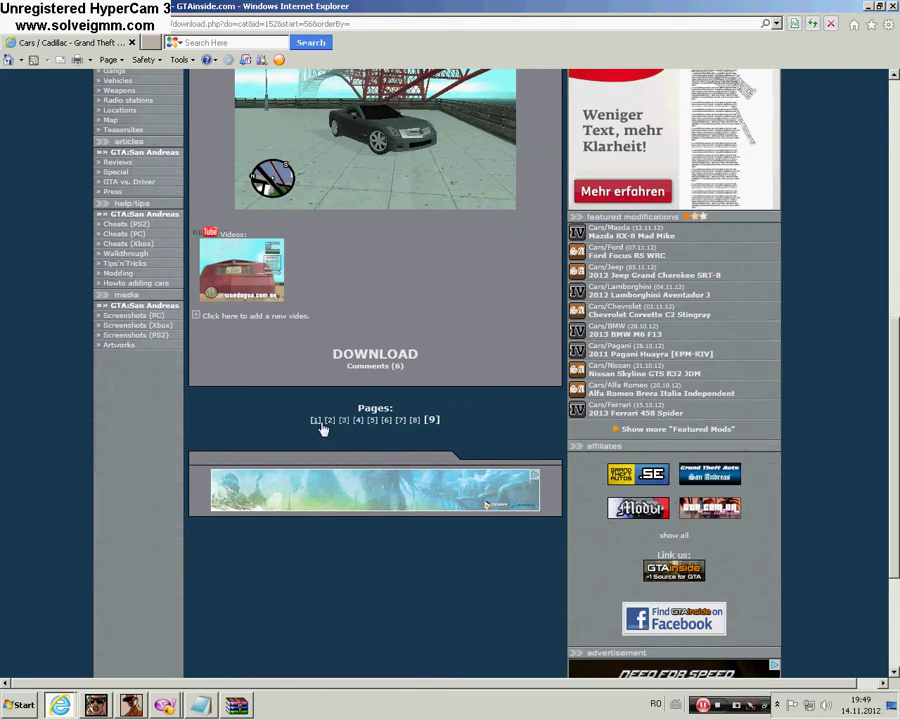
{"action": "left_click", "coordinate": [316, 421]}
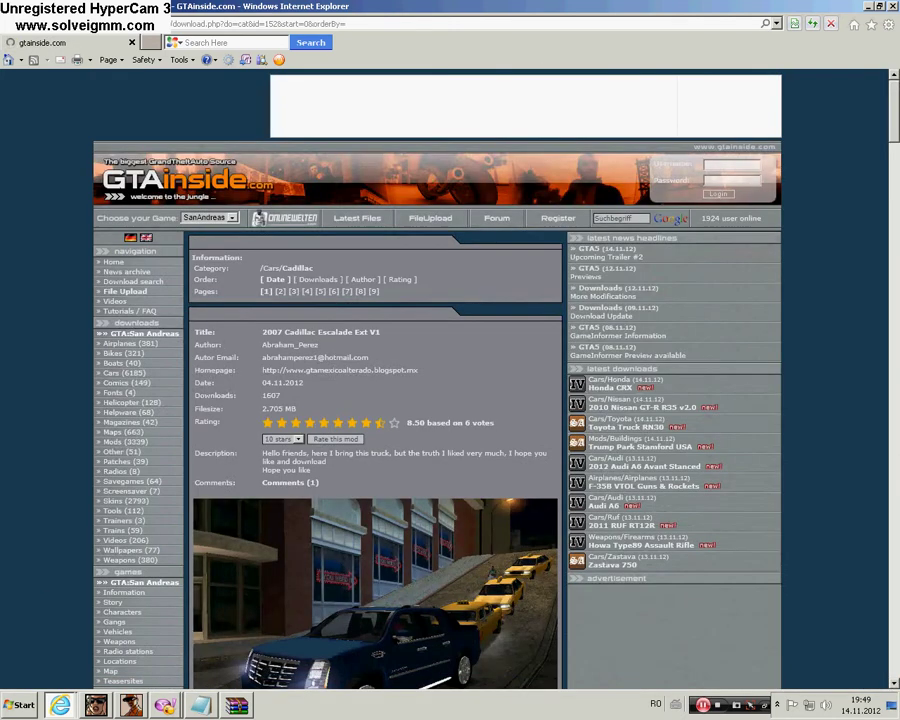
{"action": "scroll", "coordinate": [265, 578], "scroll_direction": "down", "scroll_amount": 3}
{"action": "scroll", "coordinate": [337, 458], "scroll_direction": "down", "scroll_amount": 6}
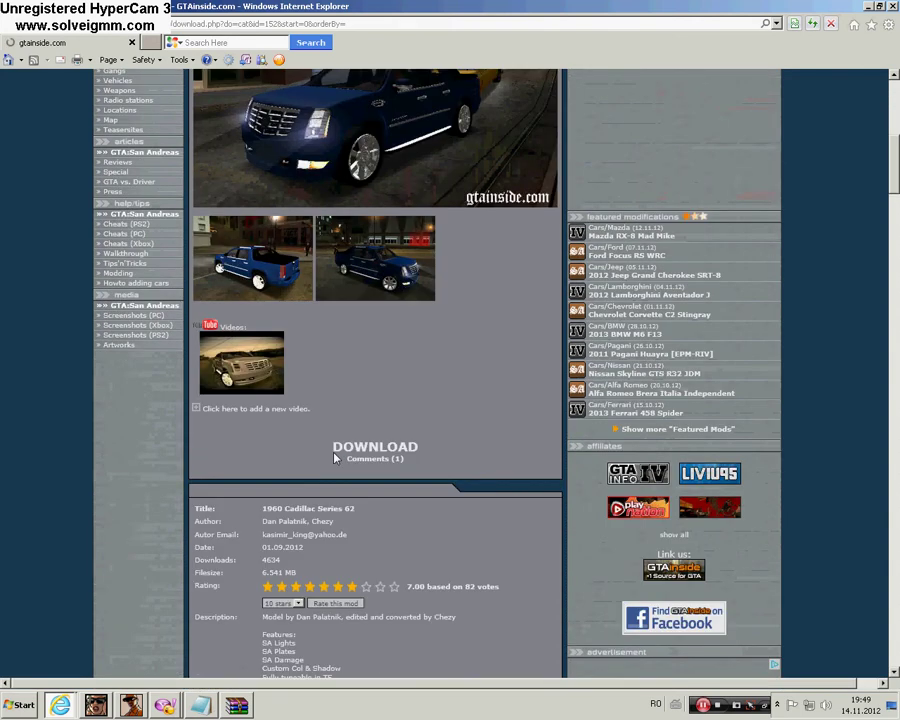
{"action": "scroll", "coordinate": [281, 456], "scroll_direction": "down", "scroll_amount": 6}
{"action": "scroll", "coordinate": [281, 456], "scroll_direction": "down", "scroll_amount": 15}
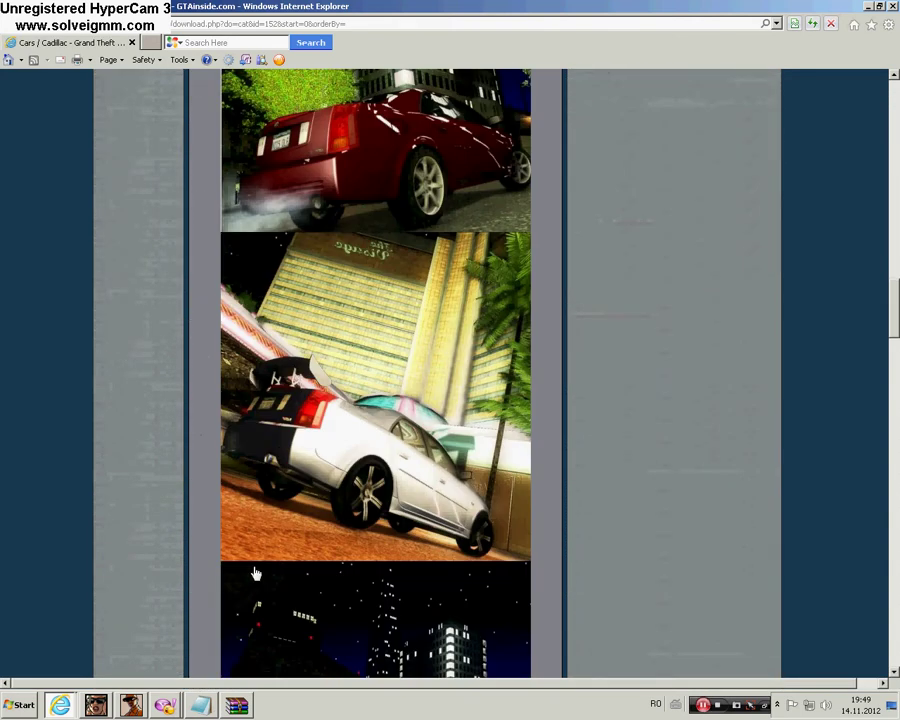
Erase the note in Notepad and write "pe acesta il voi lua" instead.
{"action": "left_click", "coordinate": [200, 705]}
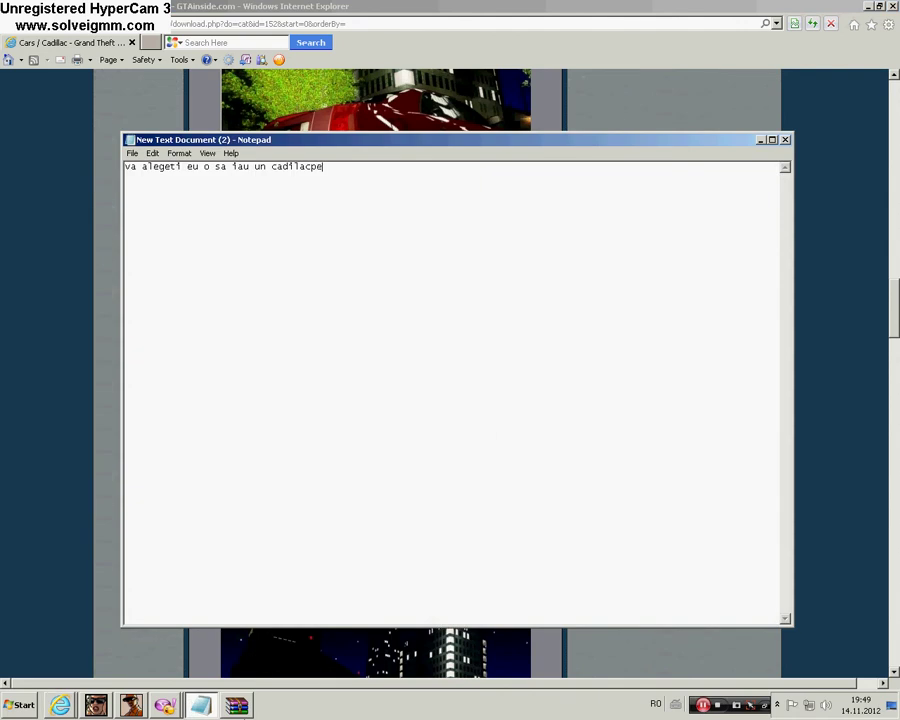
{"action": "key", "text": "BackSpace"}
{"action": "key", "text": "BackSpace"}
{"action": "key", "text": "BackSpace"}
{"action": "key", "text": "BackSpace"}
{"action": "key", "text": "BackSpace"}
{"action": "key", "text": "BackSpace"}
{"action": "key", "text": "BackSpace"}
{"action": "key", "text": "BackSpace"}
{"action": "key", "text": "BackSpace"}
{"action": "key", "text": "BackSpace"}
{"action": "key", "text": "BackSpace"}
{"action": "key", "text": "BackSpace"}
{"action": "key", "text": "BackSpace"}
{"action": "key", "text": "BackSpace"}
{"action": "key", "text": "BackSpace"}
{"action": "key", "text": "BackSpace"}
{"action": "key", "text": "BackSpace"}
{"action": "key", "text": "BackSpace"}
{"action": "key", "text": "BackSpace"}
{"action": "key", "text": "BackSpace"}
{"action": "type", "text": "p"}
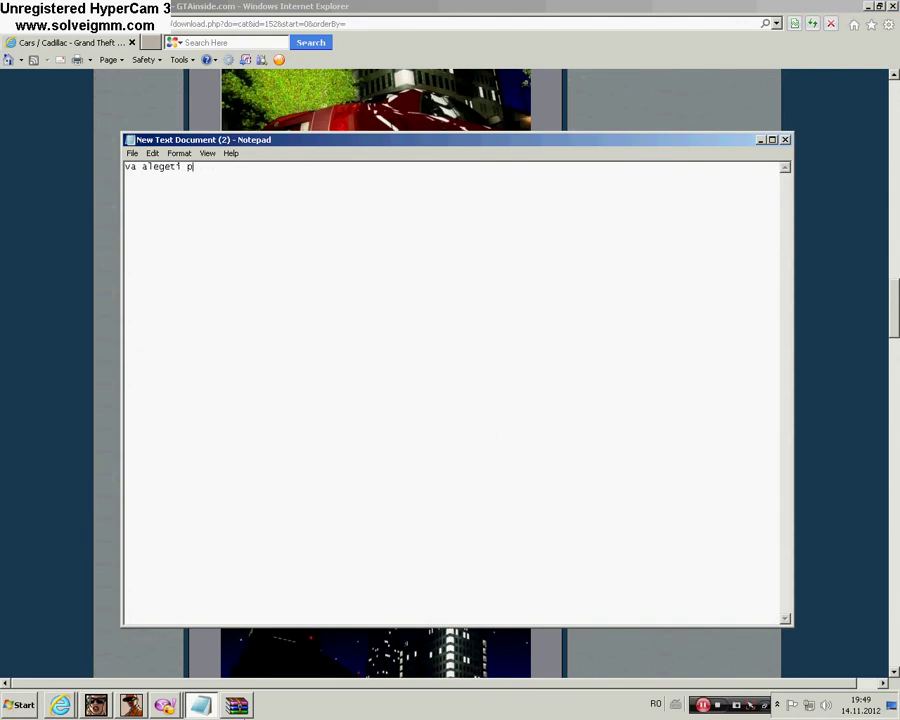
{"action": "key", "text": "BackSpace"}
{"action": "key", "text": "BackSpace"}
{"action": "key", "text": "BackSpace"}
{"action": "key", "text": "BackSpace"}
{"action": "key", "text": "BackSpace"}
{"action": "key", "text": "BackSpace"}
{"action": "key", "text": "BackSpace"}
{"action": "key", "text": "BackSpace"}
{"action": "key", "text": "BackSpace"}
{"action": "key", "text": "BackSpace"}
{"action": "key", "text": "BackSpace"}
{"action": "key", "text": "BackSpace"}
{"action": "type", "text": "pe acesta il voi lua"}
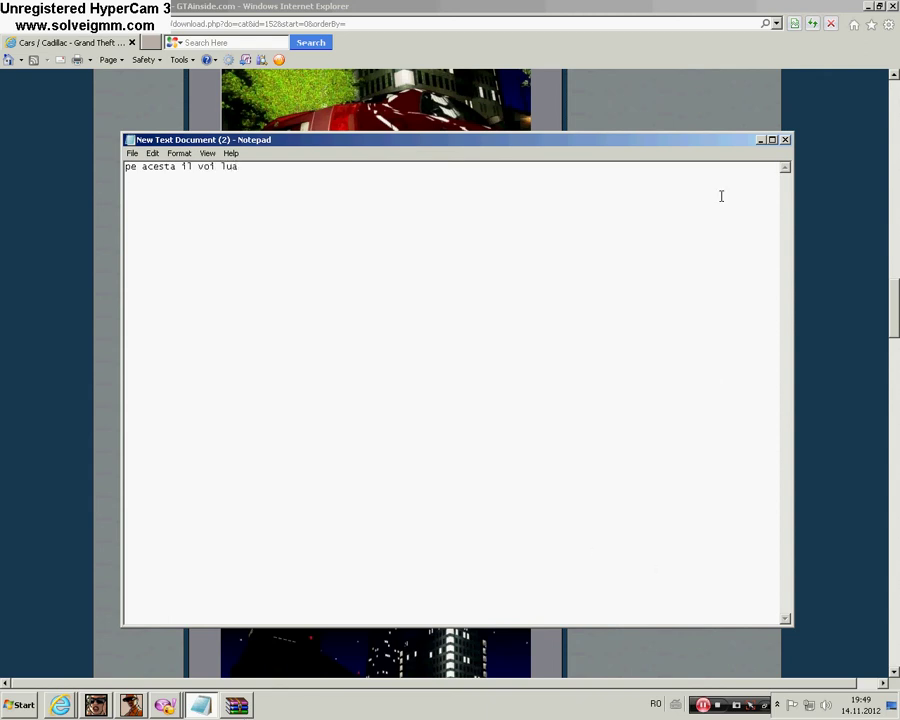
Minimize Notepad and open the download page of the Cadillac CTS V from the GTAinside listing.
{"action": "left_click", "coordinate": [760, 139]}
{"action": "scroll", "coordinate": [436, 543], "scroll_direction": "down", "scroll_amount": 3}
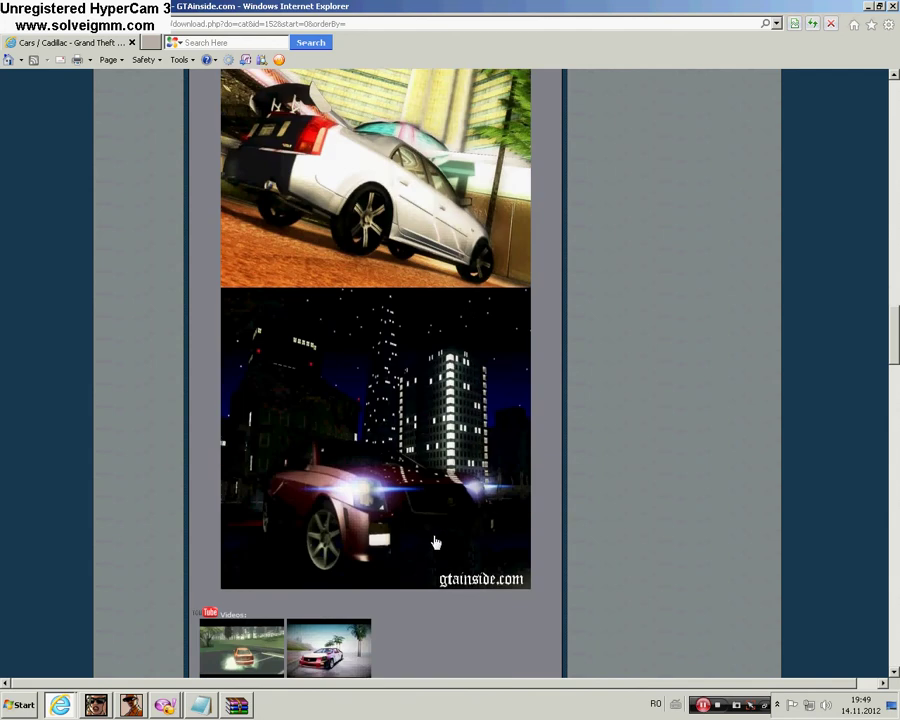
{"action": "scroll", "coordinate": [436, 543], "scroll_direction": "down", "scroll_amount": 2}
{"action": "left_click", "coordinate": [384, 552]}
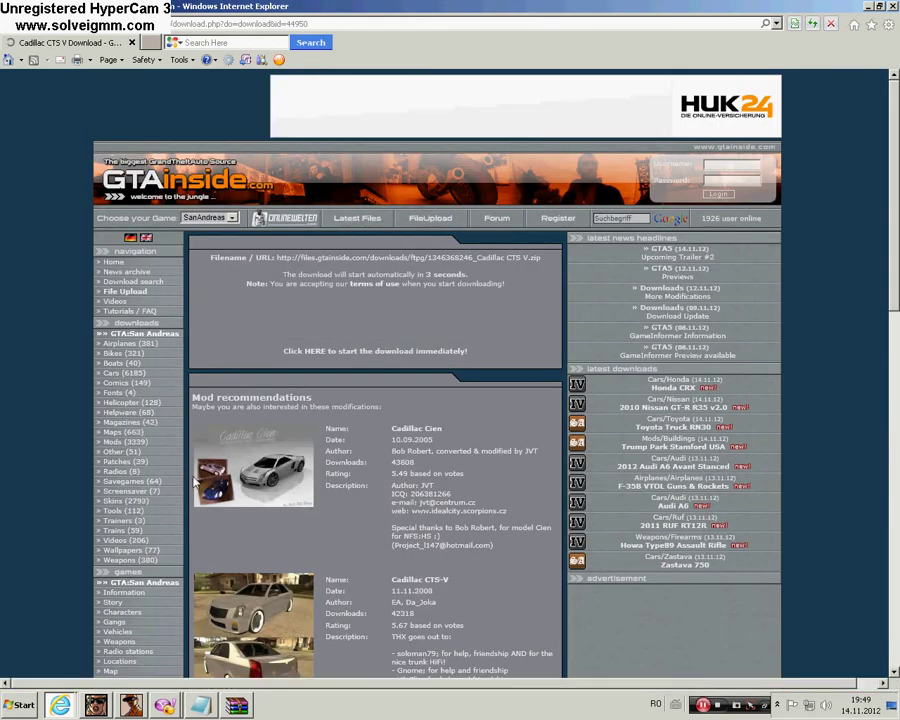
Add the line "asteptam apoi il descarcam pe destkop" below the existing note in Notepad.
{"action": "left_click", "coordinate": [199, 706]}
{"action": "key", "text": "Return"}
{"action": "type", "text": "astept"}
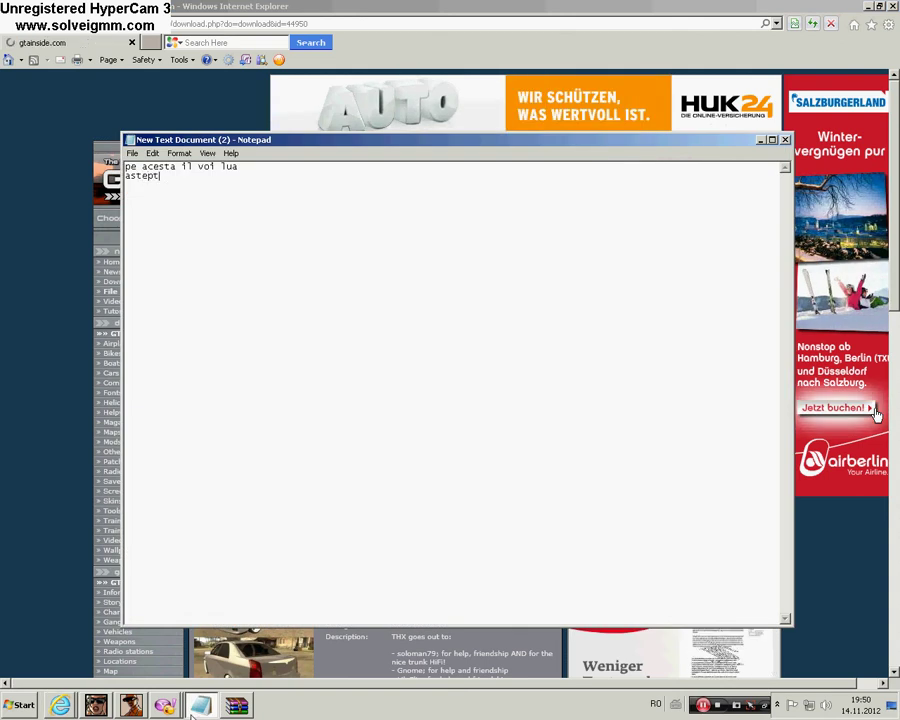
{"action": "type", "text": "am "}
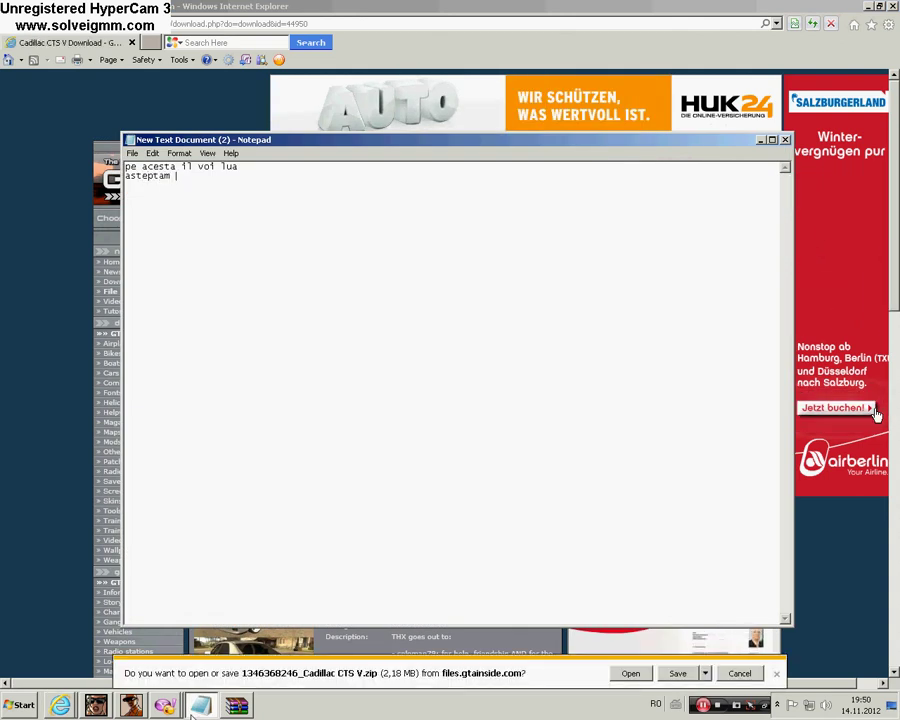
{"action": "type", "text": "apoi il "}
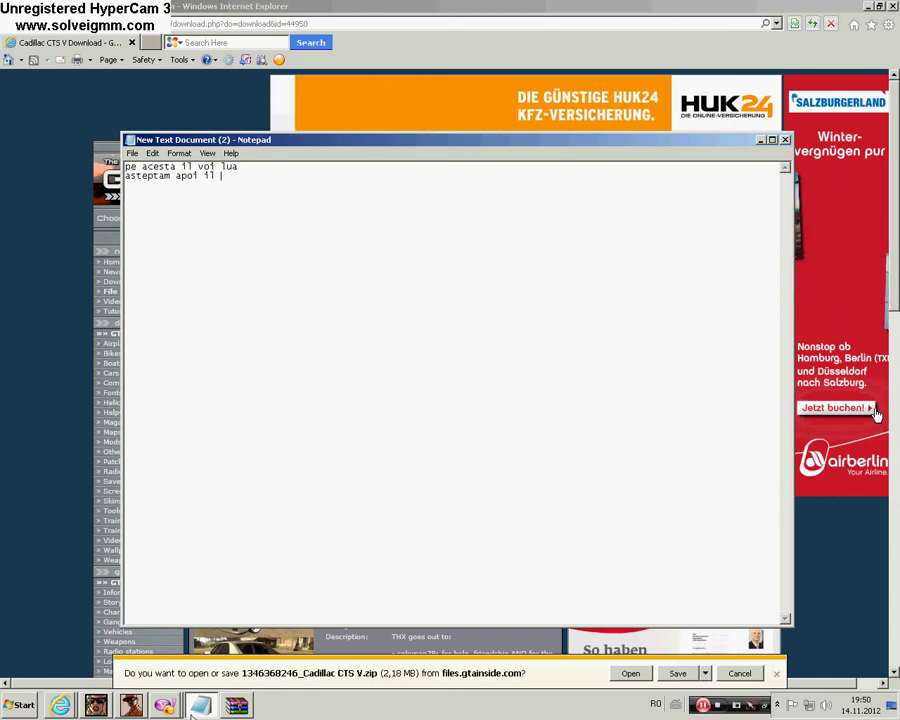
{"action": "type", "text": "descarca"}
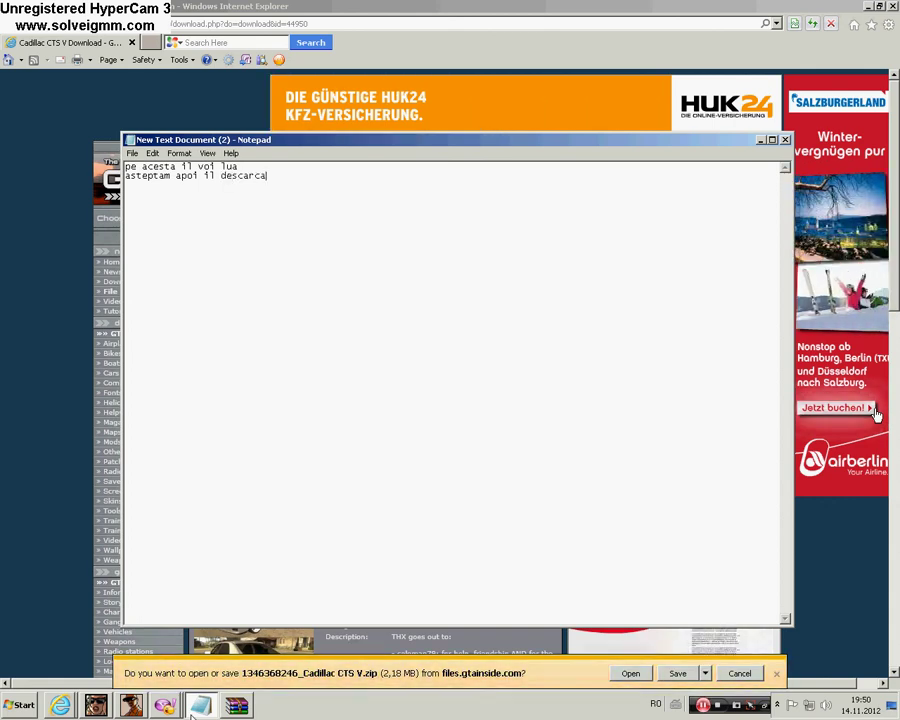
{"action": "type", "text": "m pe des"}
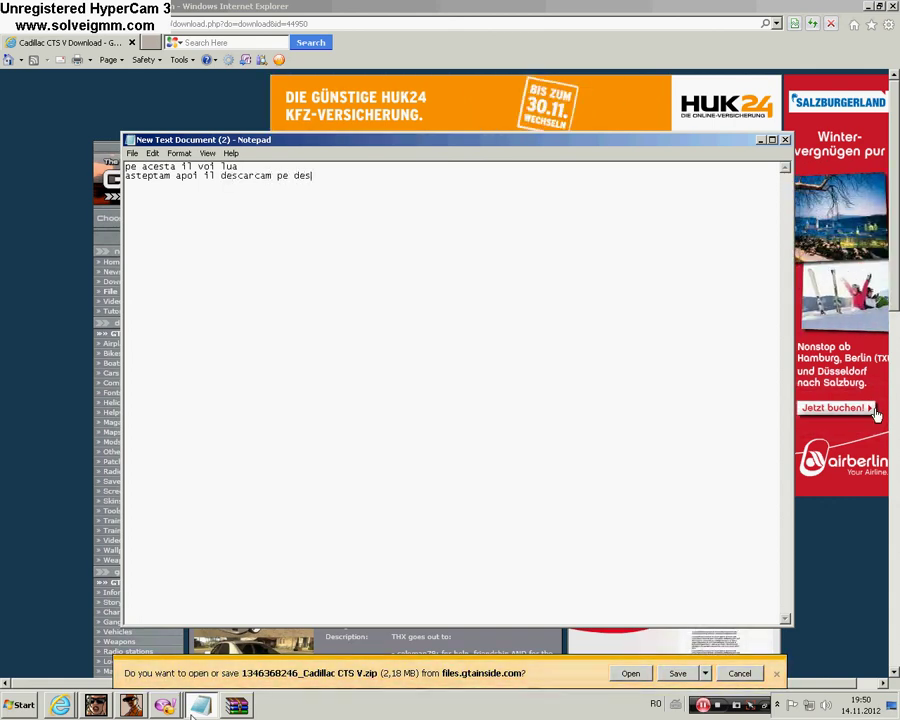
{"action": "type", "text": "tkop"}
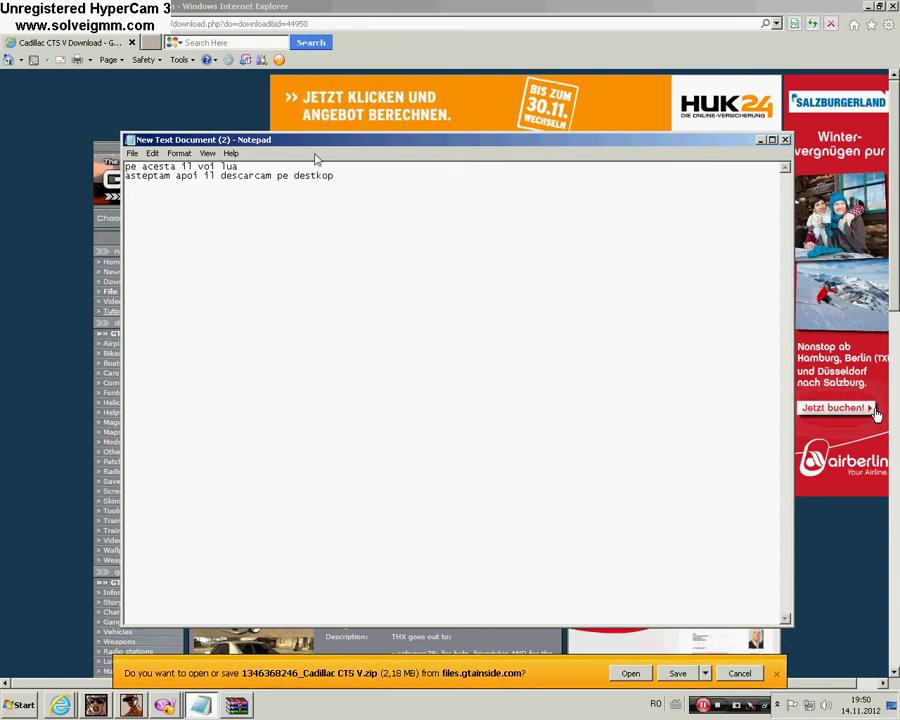
{"action": "key", "text": "ctrl+a"}
{"action": "key", "text": "Delete"}
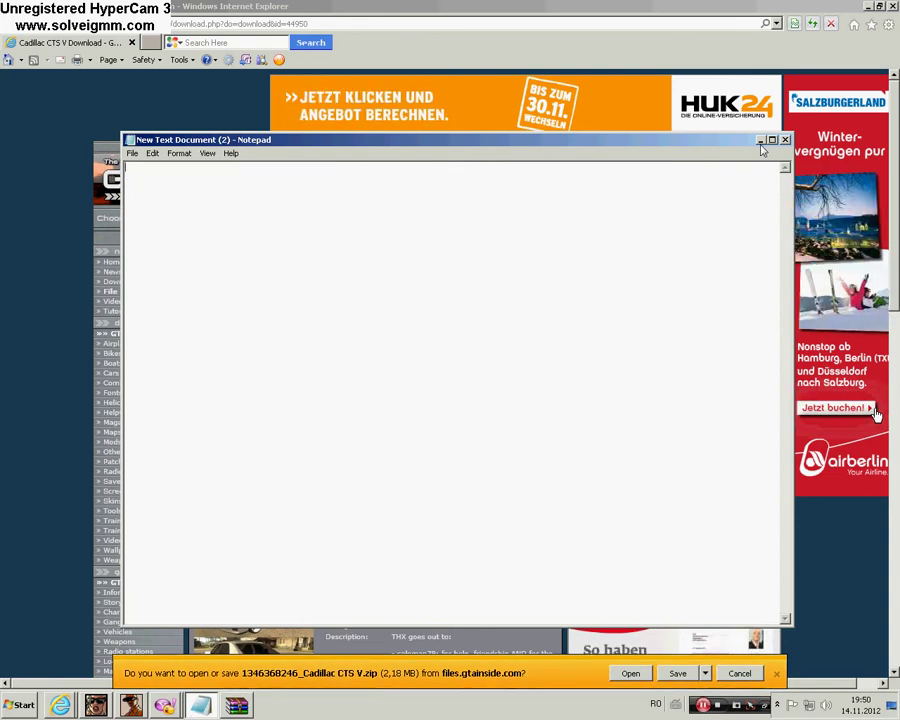
{"action": "left_click", "coordinate": [760, 140]}
{"action": "left_click", "coordinate": [708, 677]}
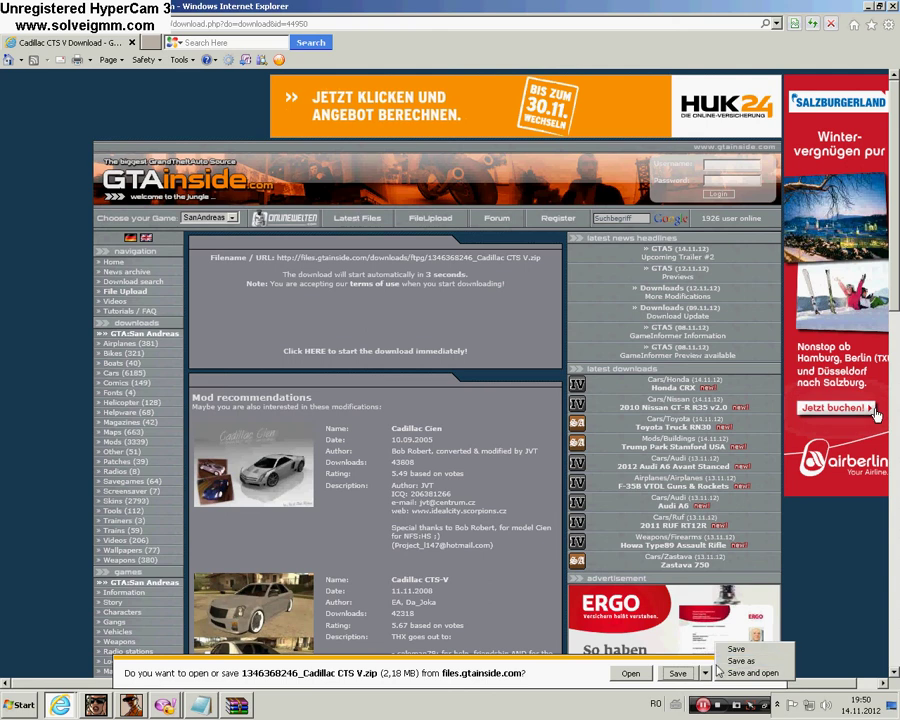
{"action": "left_click", "coordinate": [727, 659]}
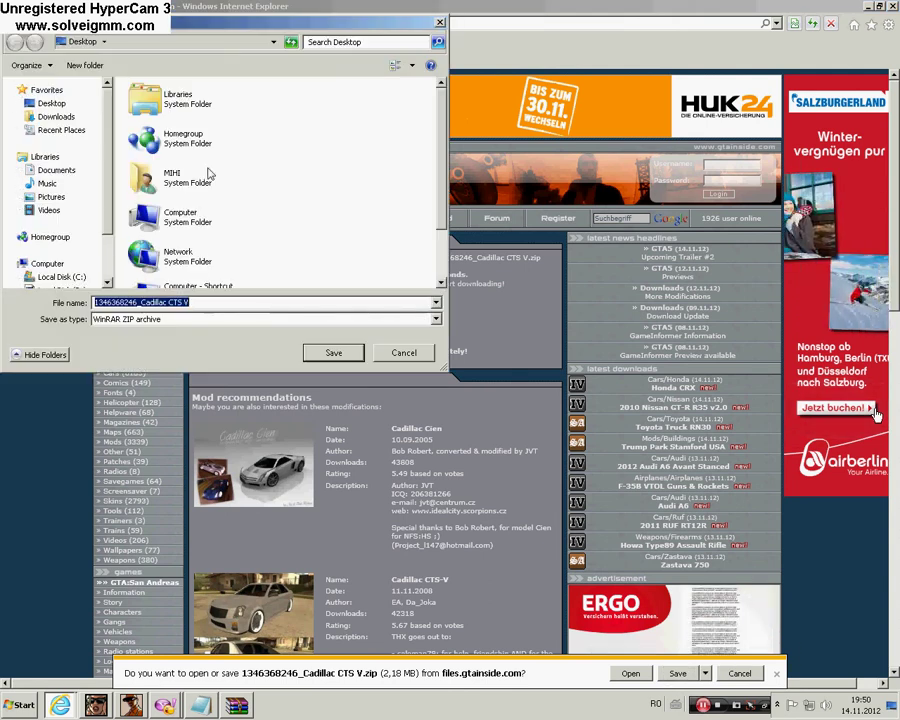
{"action": "left_click", "coordinate": [333, 352]}
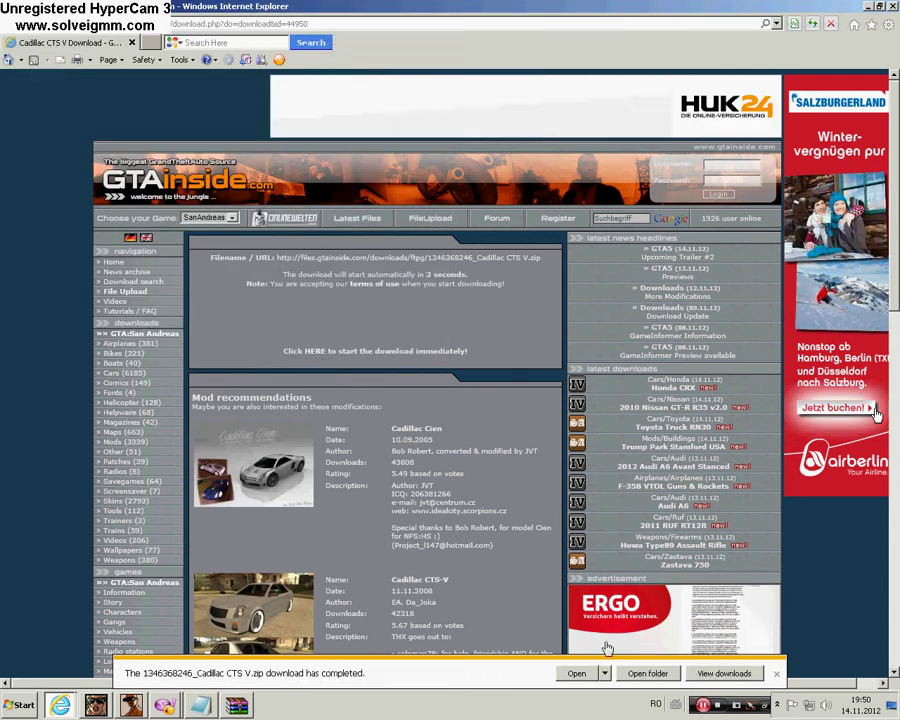
{"action": "left_click", "coordinate": [776, 673]}
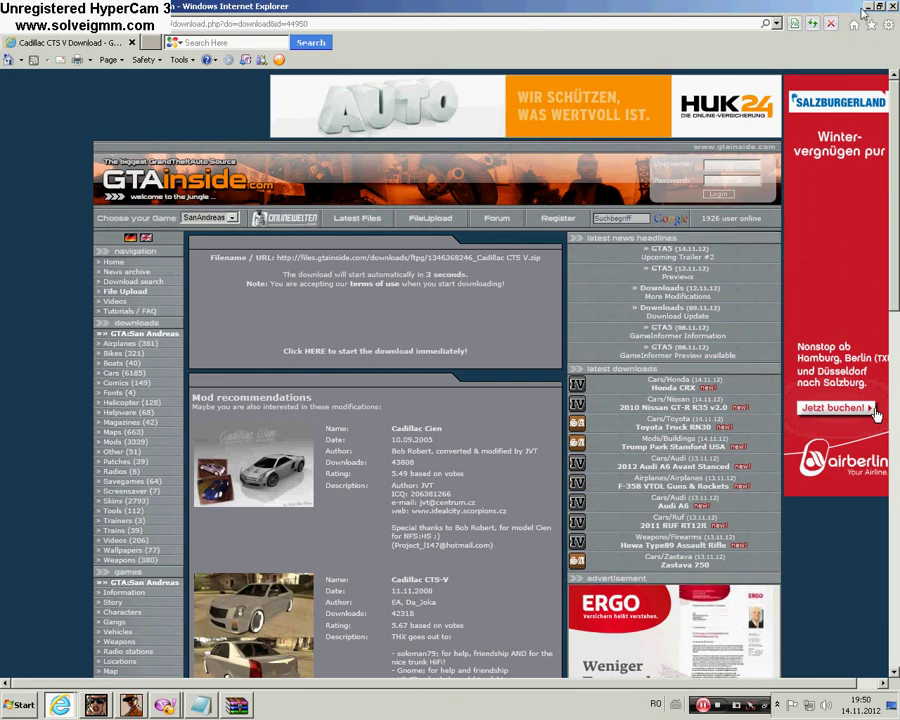
Show the desktop, write "il avem intram in san andreas mod installer" in Notepad and minimize it.
{"action": "key", "text": "super+d"}
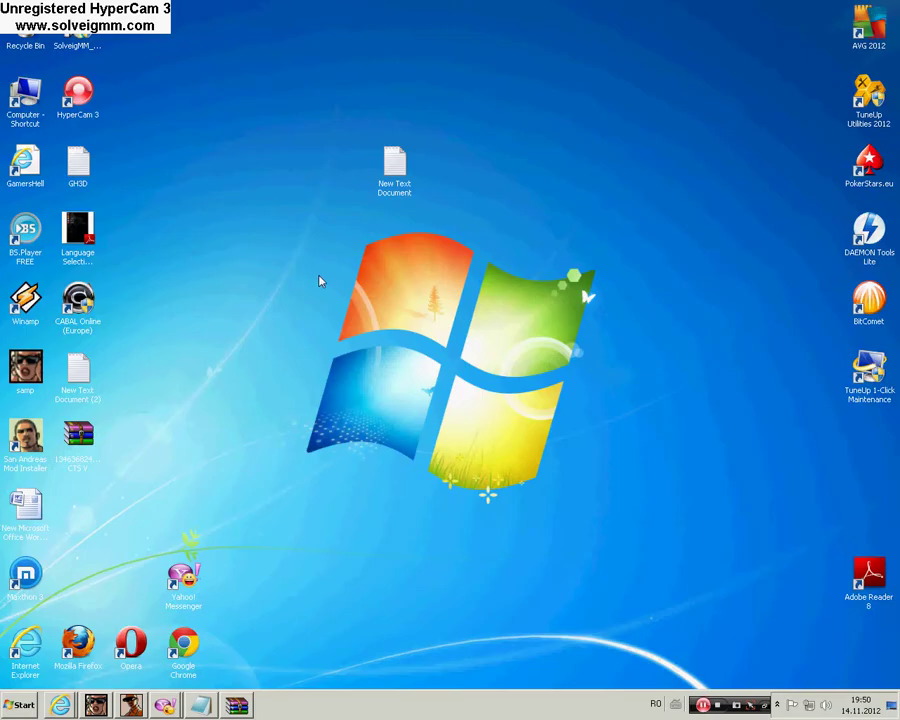
{"action": "left_click", "coordinate": [203, 707]}
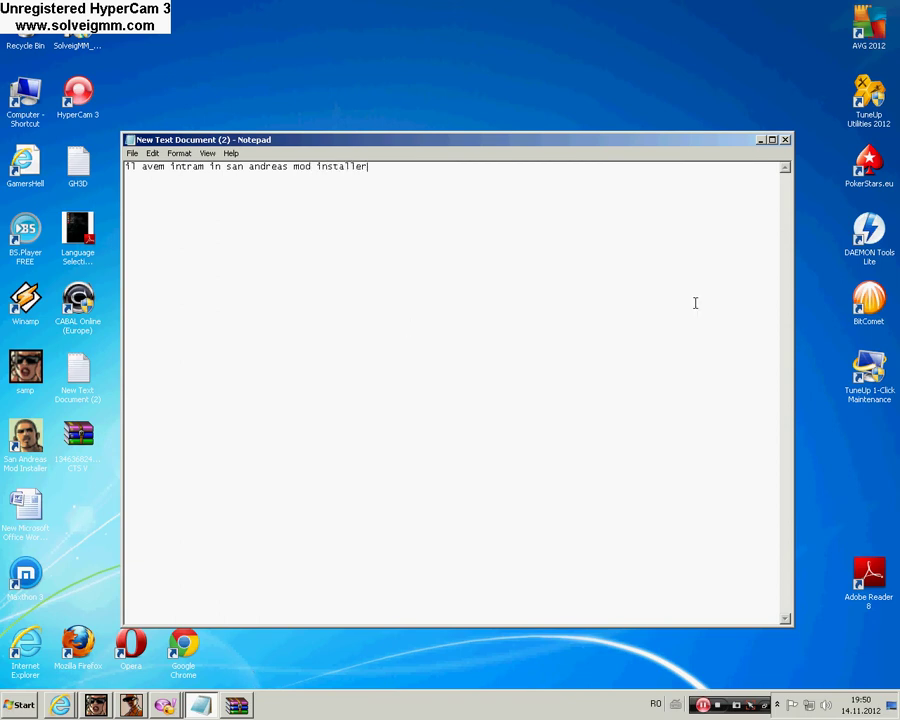
{"action": "left_click", "coordinate": [760, 142]}
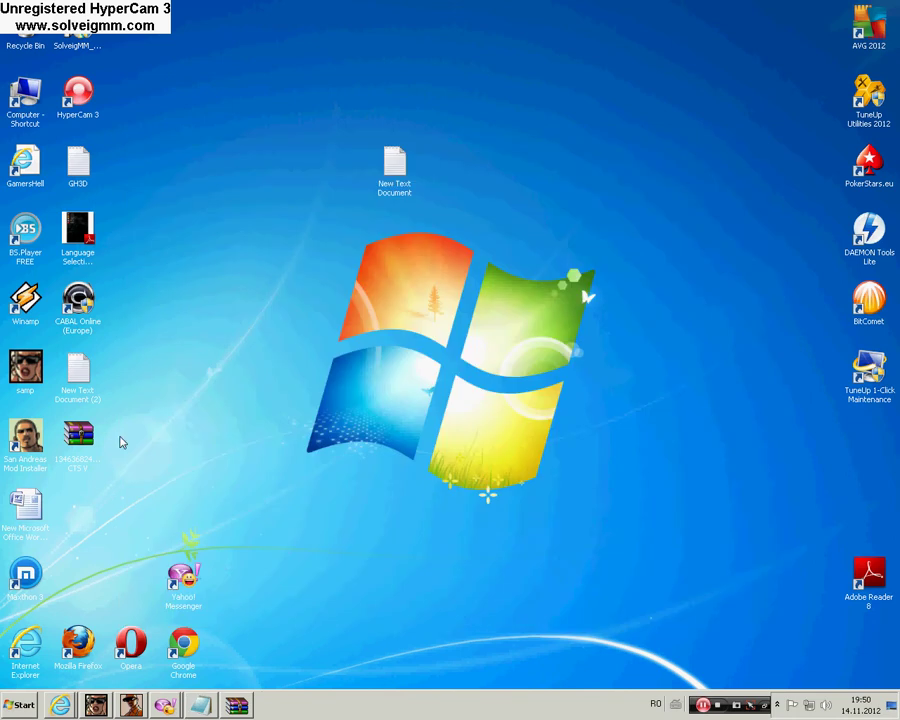
Launch San Andreas Mod Installer from the desktop and dismiss its installation directory error.
{"action": "left_click", "coordinate": [71, 467]}
{"action": "double_click", "coordinate": [26, 437]}
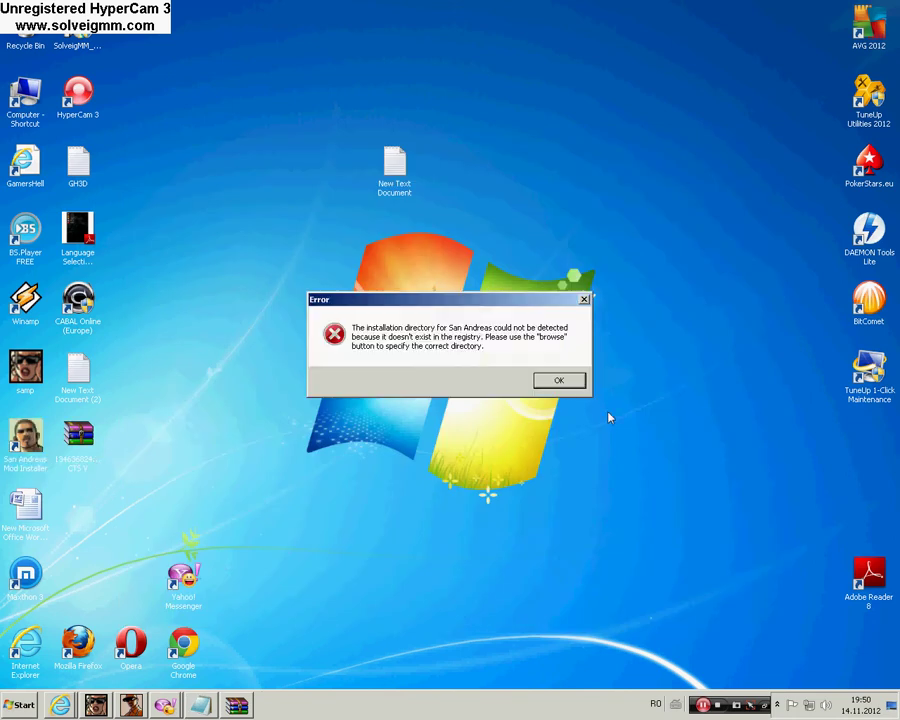
{"action": "left_click", "coordinate": [560, 381]}
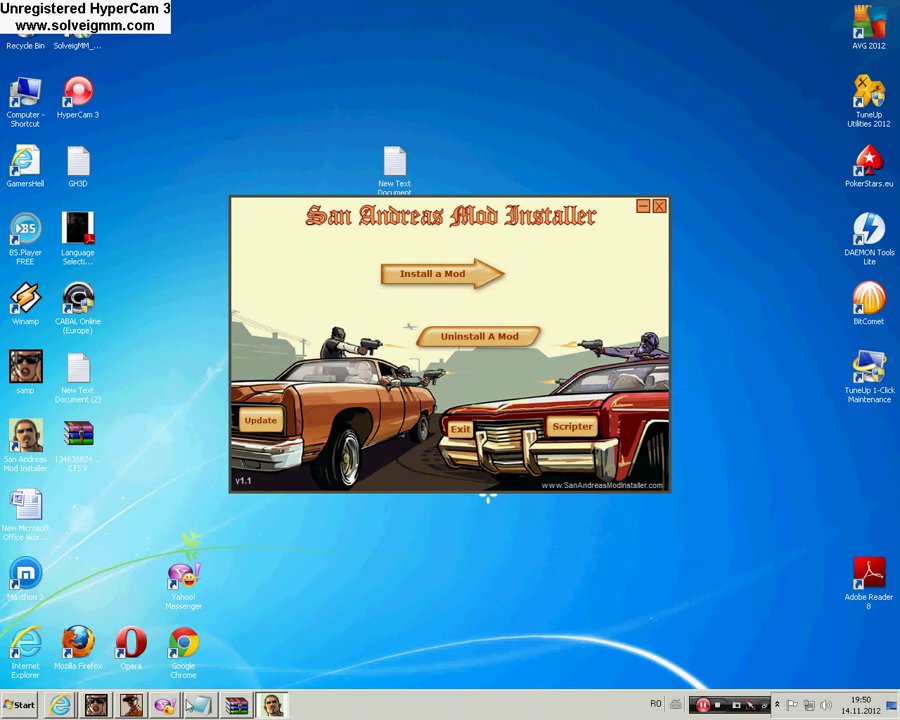
Replace the note in Notepad with "asa da o eroare dar nu va faceti griji nu are nimic".
{"action": "left_click", "coordinate": [190, 706]}
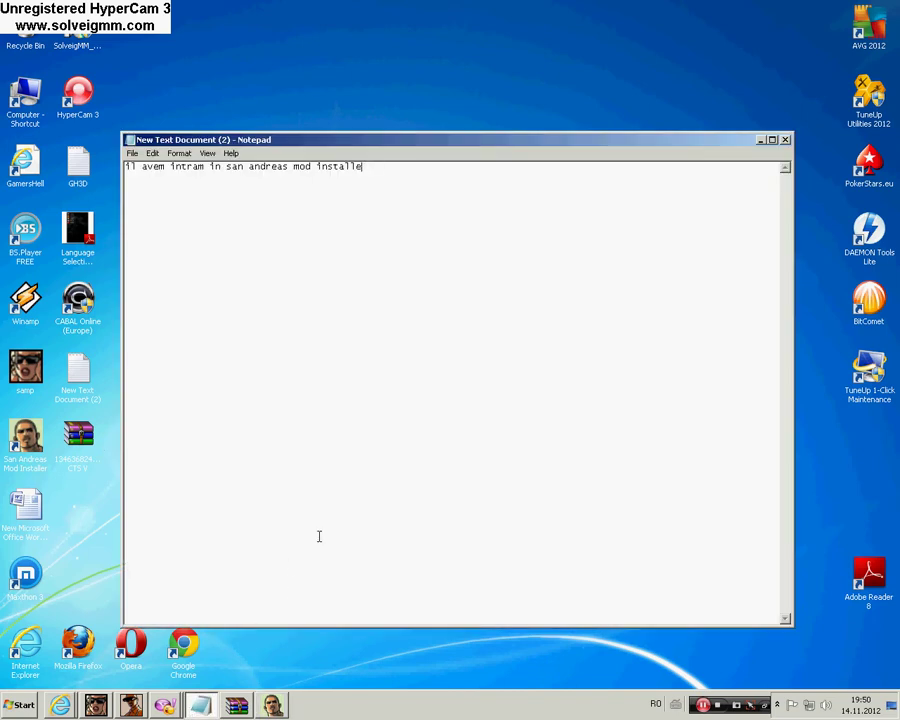
{"action": "key", "text": "BackSpace"}
{"action": "key", "text": "BackSpace"}
{"action": "key", "text": "BackSpace"}
{"action": "key", "text": "BackSpace"}
{"action": "key", "text": "BackSpace"}
{"action": "key", "text": "BackSpace"}
{"action": "key", "text": "BackSpace"}
{"action": "key", "text": "BackSpace"}
{"action": "key", "text": "BackSpace"}
{"action": "key", "text": "BackSpace"}
{"action": "key", "text": "BackSpace"}
{"action": "key", "text": "BackSpace"}
{"action": "key", "text": "BackSpace"}
{"action": "key", "text": "BackSpace"}
{"action": "key", "text": "BackSpace"}
{"action": "key", "text": "BackSpace"}
{"action": "key", "text": "BackSpace"}
{"action": "key", "text": "BackSpace"}
{"action": "key", "text": "BackSpace"}
{"action": "key", "text": "BackSpace"}
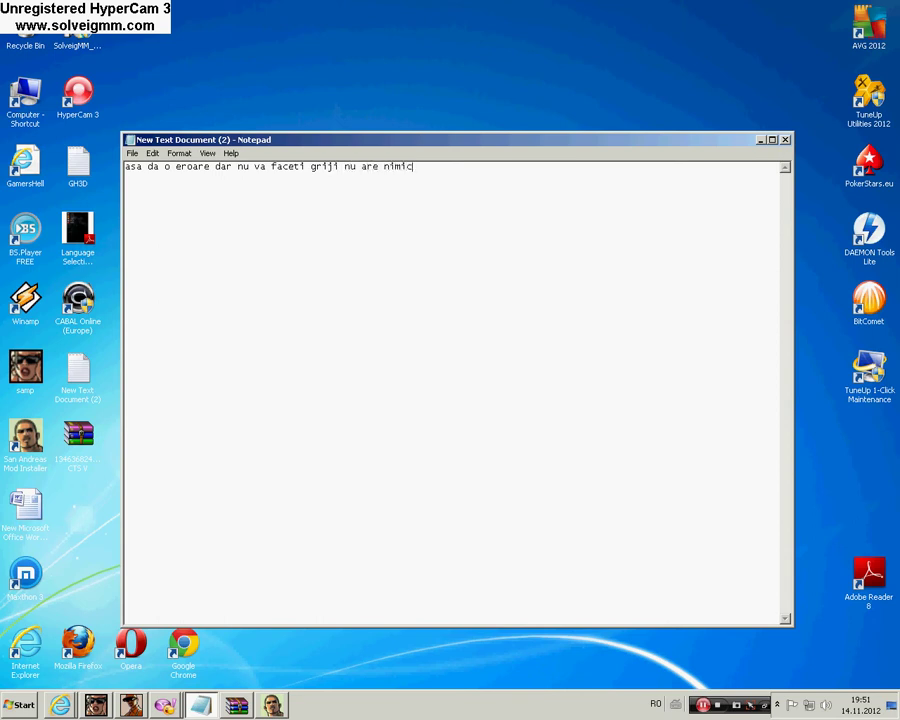
Replace the whole note with "dati instal mod".
{"action": "left_click_drag", "start_coordinate": [461, 177], "coordinate": [125, 167]}
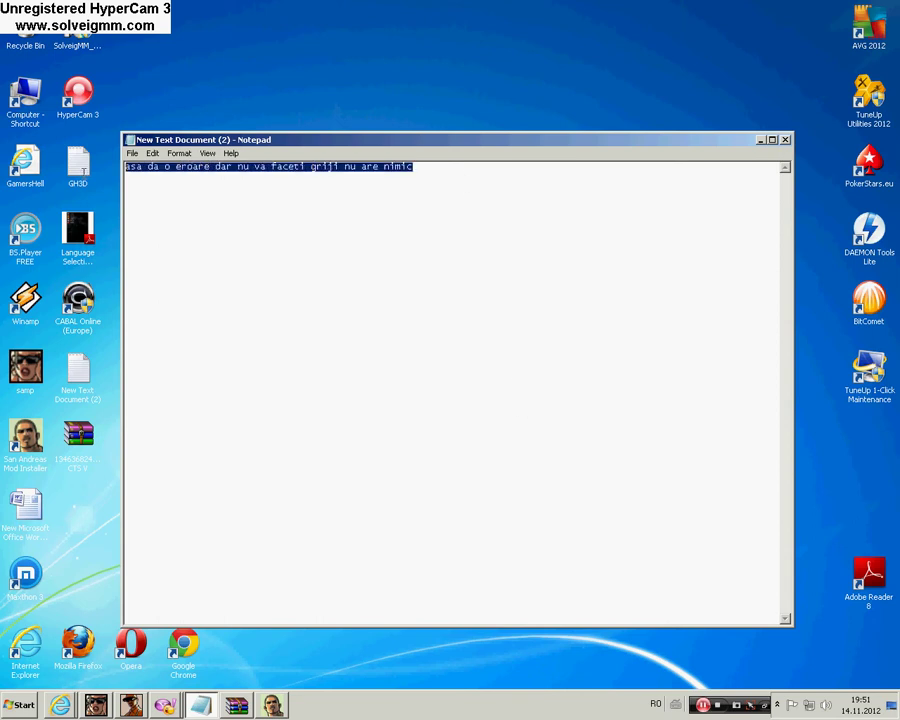
{"action": "key", "text": "Delete"}
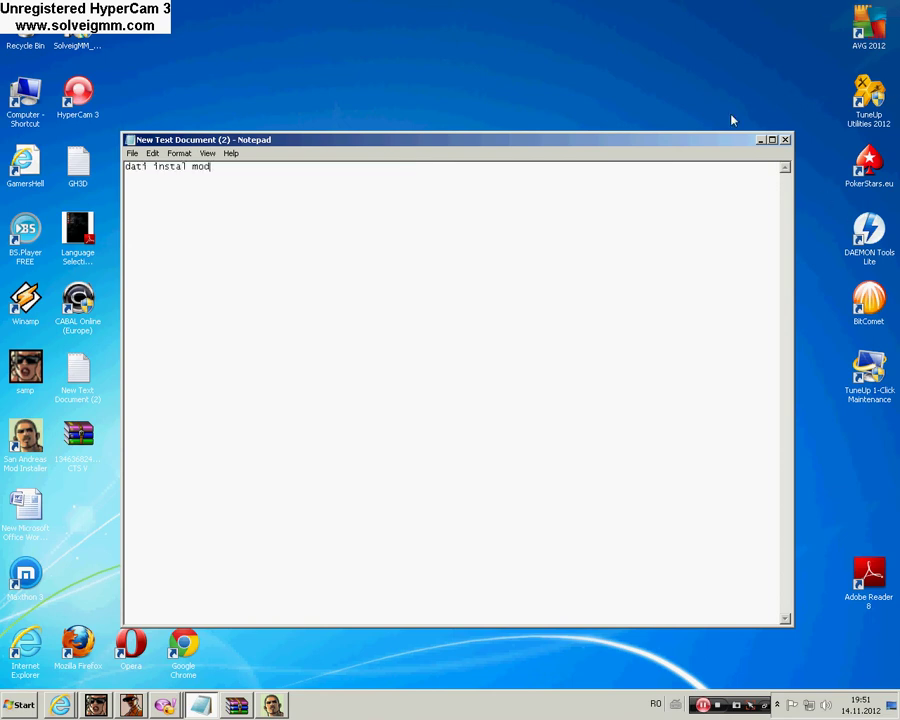
Erase the note, minimize Notepad and start installing a mod in San Andreas Mod Installer.
{"action": "key", "text": "BackSpace"}
{"action": "key", "text": "BackSpace"}
{"action": "key", "text": "BackSpace"}
{"action": "key", "text": "BackSpace"}
{"action": "key", "text": "BackSpace"}
{"action": "key", "text": "BackSpace"}
{"action": "key", "text": "BackSpace"}
{"action": "key", "text": "BackSpace"}
{"action": "key", "text": "BackSpace"}
{"action": "key", "text": "BackSpace"}
{"action": "key", "text": "BackSpace"}
{"action": "key", "text": "BackSpace"}
{"action": "key", "text": "BackSpace"}
{"action": "key", "text": "BackSpace"}
{"action": "key", "text": "BackSpace"}
{"action": "left_click", "coordinate": [760, 141]}
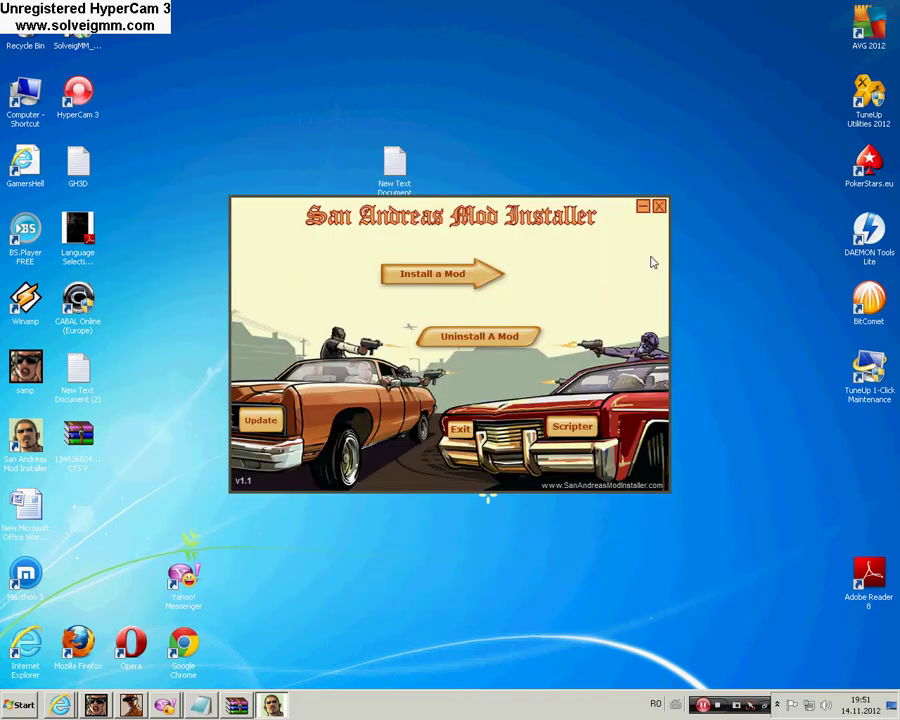
{"action": "left_click", "coordinate": [450, 284]}
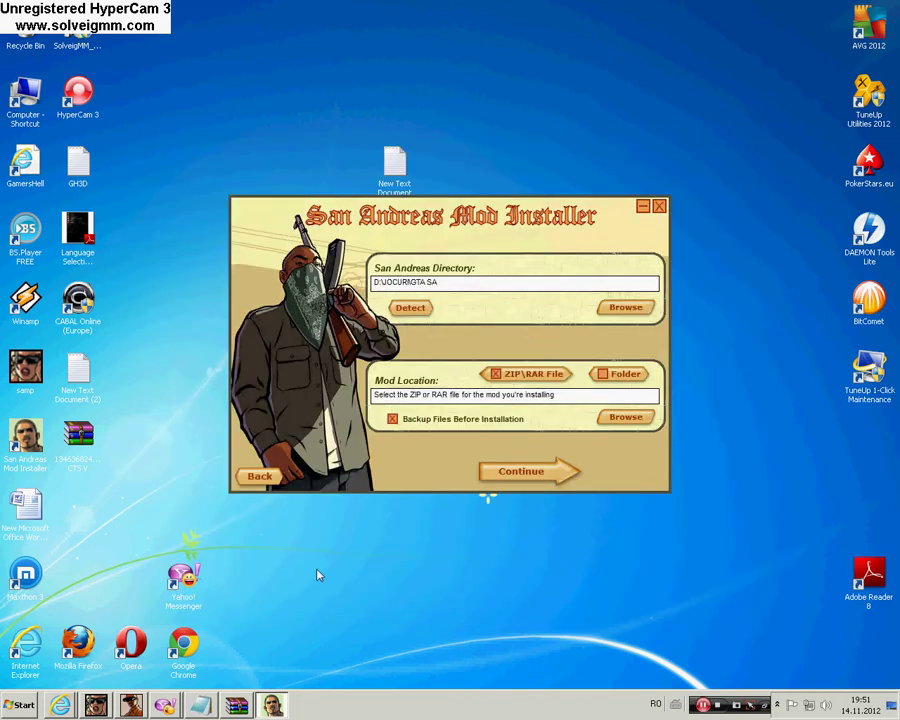
Write the note "selectati la primu unde aveti dv san andreasul" in Notepad and minimize it.
{"action": "left_click", "coordinate": [205, 704]}
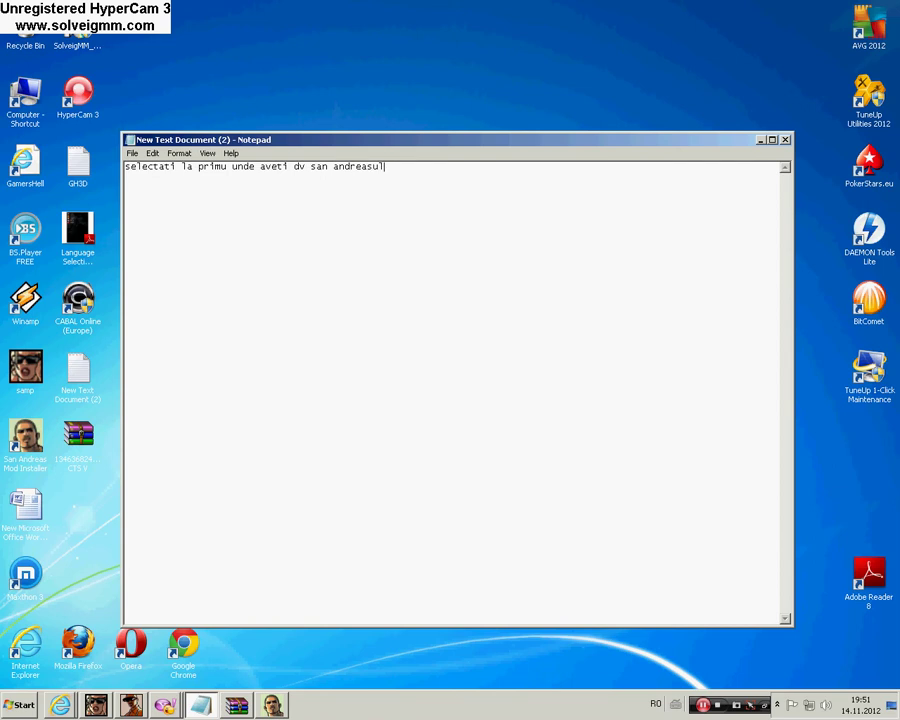
{"action": "left_click", "coordinate": [760, 139]}
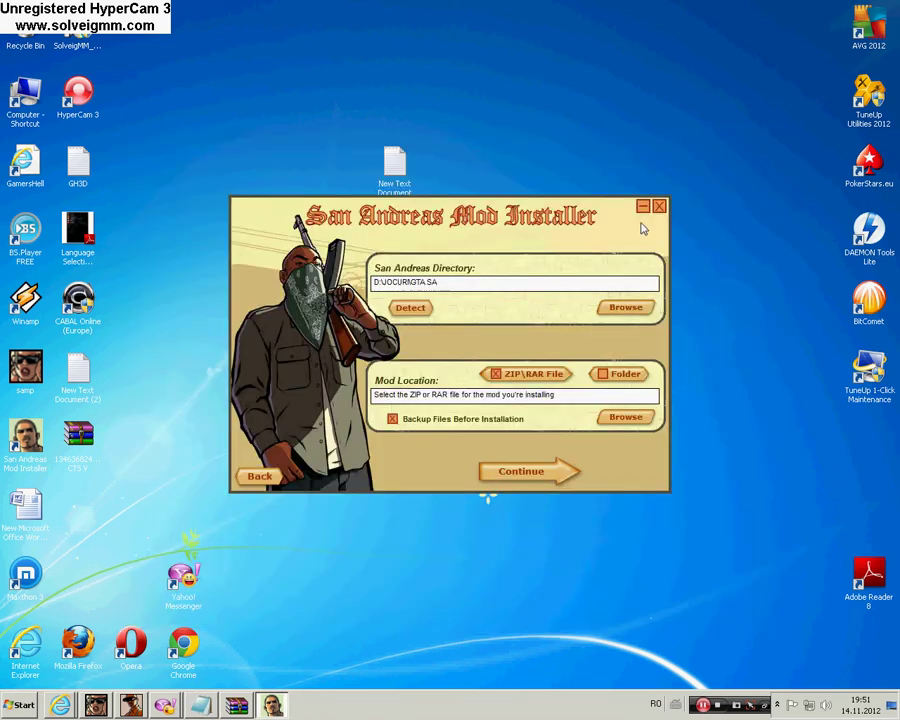
Set the San Andreas directory in the mod installer to the GTA SA folder inside JOCURI on drive D.
{"action": "left_click", "coordinate": [620, 309]}
{"action": "double_click", "coordinate": [393, 337]}
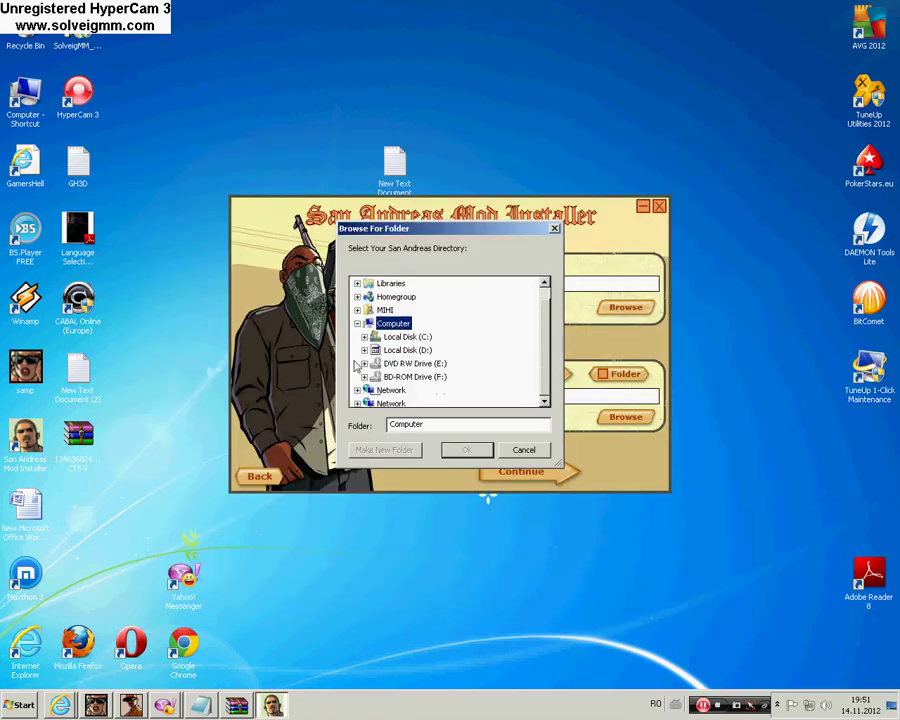
{"action": "double_click", "coordinate": [400, 351]}
{"action": "scroll", "coordinate": [388, 380], "scroll_direction": "down", "scroll_amount": 5}
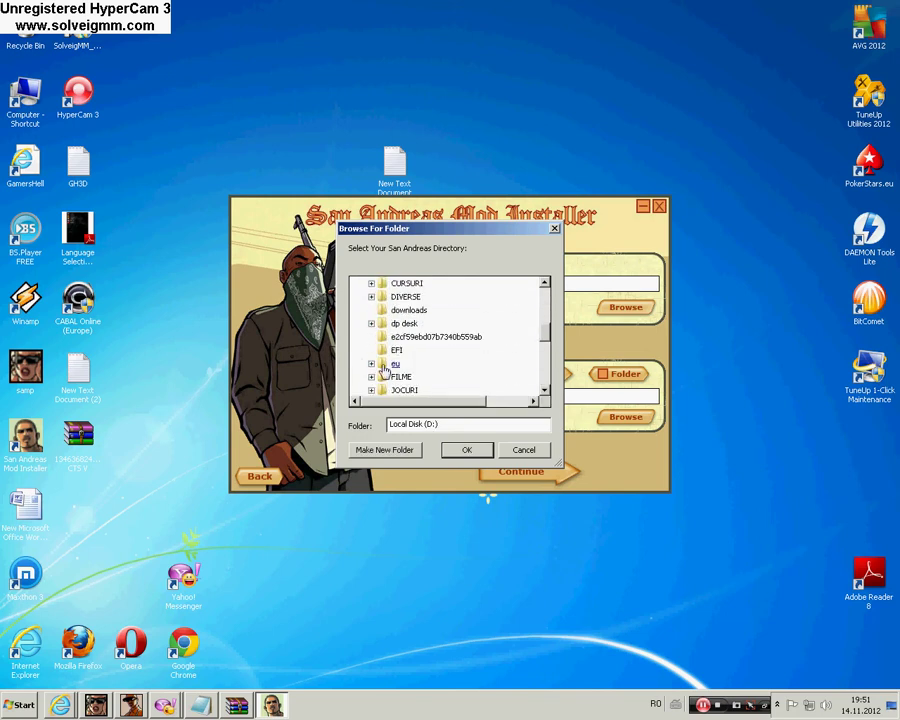
{"action": "double_click", "coordinate": [386, 393]}
{"action": "scroll", "coordinate": [388, 378], "scroll_direction": "down", "scroll_amount": 5}
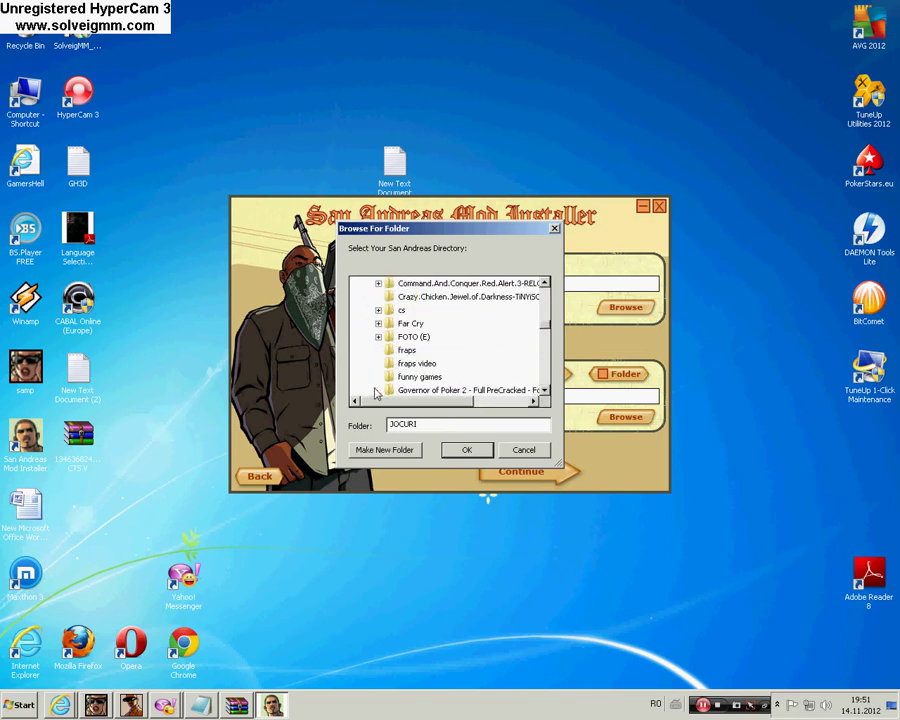
{"action": "double_click", "coordinate": [410, 323]}
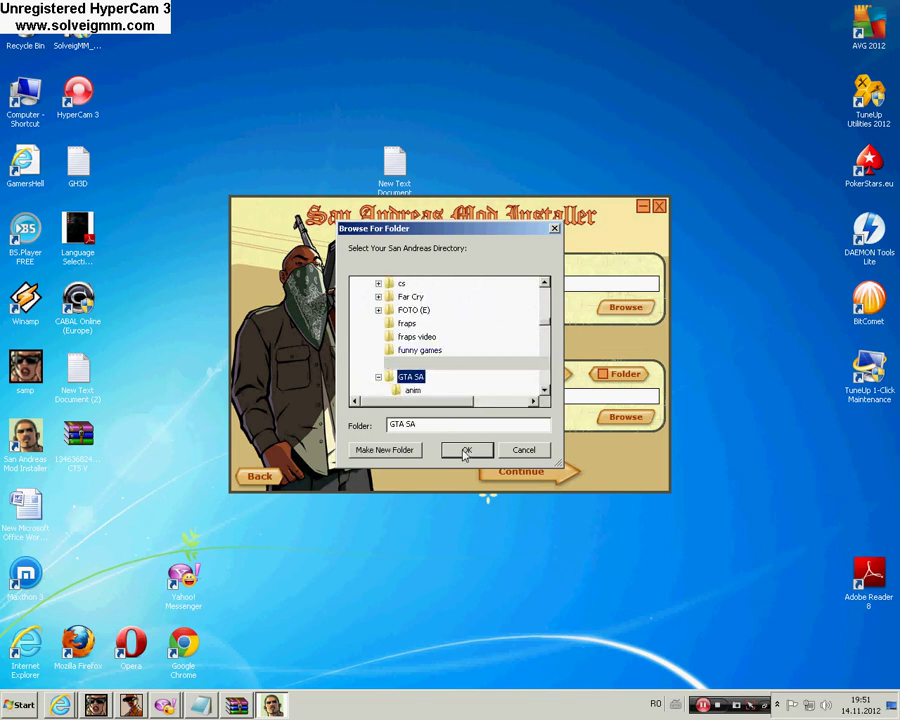
{"action": "left_click", "coordinate": [465, 451]}
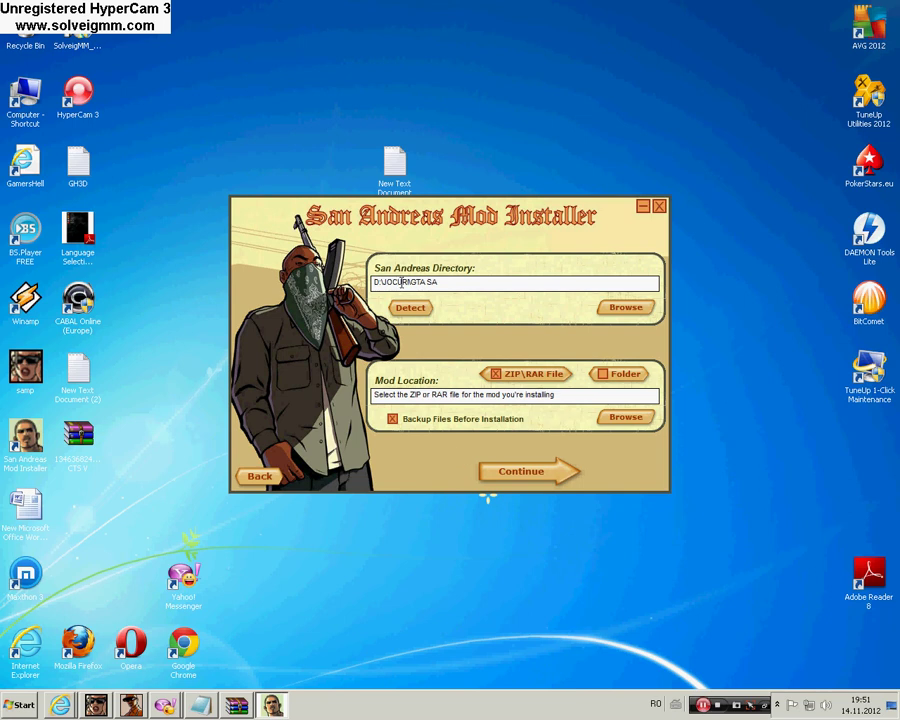
Erase the note in Notepad and write "apoi la adoua va duceti pe desktop" instead.
{"action": "left_click", "coordinate": [205, 706]}
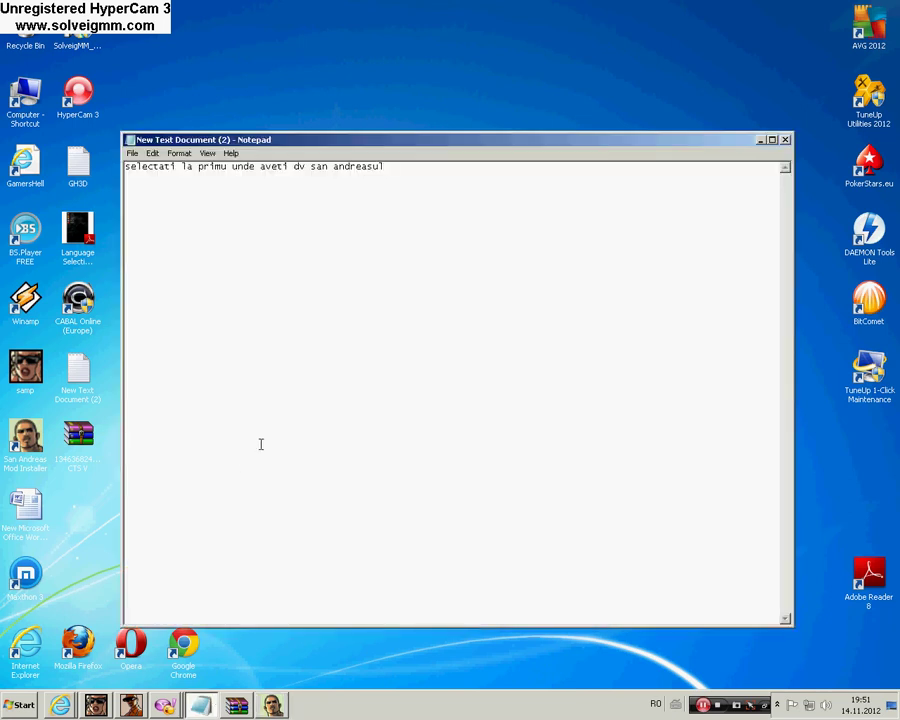
{"action": "key", "text": "BackSpace"}
{"action": "key", "text": "BackSpace"}
{"action": "key", "text": "BackSpace"}
{"action": "key", "text": "BackSpace"}
{"action": "key", "text": "BackSpace"}
{"action": "key", "text": "BackSpace"}
{"action": "key", "text": "BackSpace"}
{"action": "key", "text": "BackSpace"}
{"action": "key", "text": "BackSpace"}
{"action": "key", "text": "BackSpace"}
{"action": "key", "text": "BackSpace"}
{"action": "key", "text": "BackSpace"}
{"action": "key", "text": "BackSpace"}
{"action": "key", "text": "BackSpace"}
{"action": "key", "text": "BackSpace"}
{"action": "key", "text": "BackSpace"}
{"action": "key", "text": "BackSpace"}
{"action": "key", "text": "BackSpace"}
{"action": "key", "text": "BackSpace"}
{"action": "key", "text": "BackSpace"}
{"action": "key", "text": "BackSpace"}
{"action": "key", "text": "BackSpace"}
{"action": "key", "text": "BackSpace"}
{"action": "key", "text": "BackSpace"}
{"action": "key", "text": "BackSpace"}
{"action": "key", "text": "BackSpace"}
{"action": "key", "text": "BackSpace"}
{"action": "key", "text": "BackSpace"}
{"action": "key", "text": "BackSpace"}
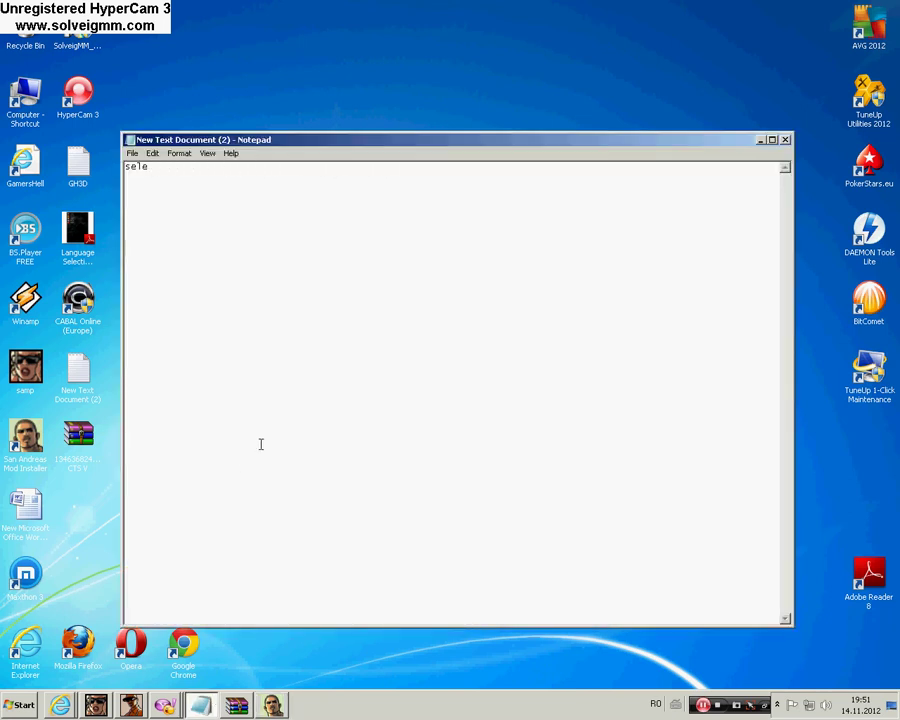
{"action": "type", "text": "1"}
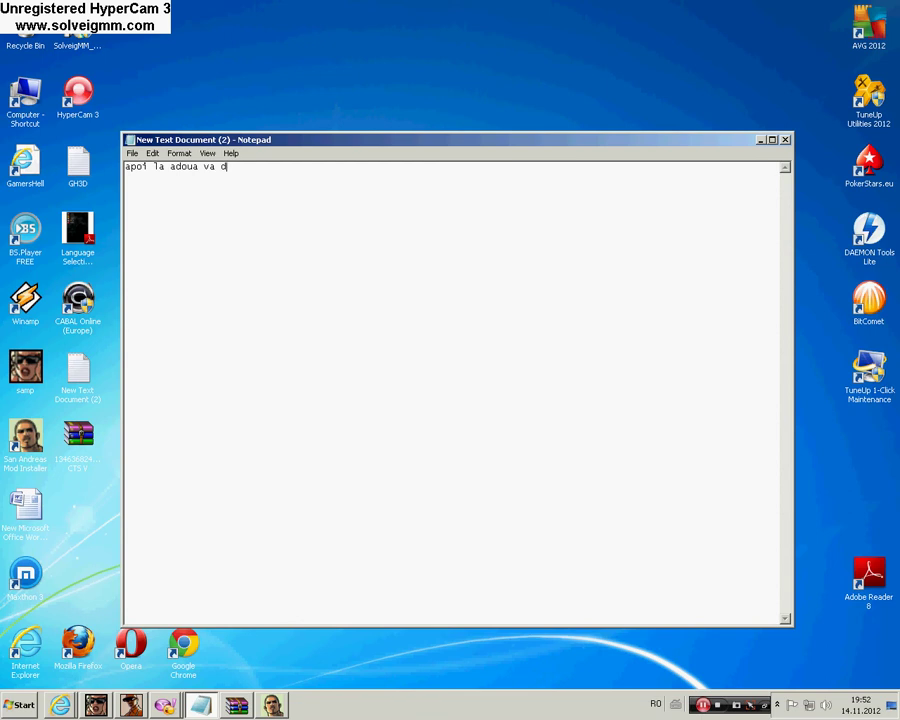
{"action": "type", "text": "pe desktop"}
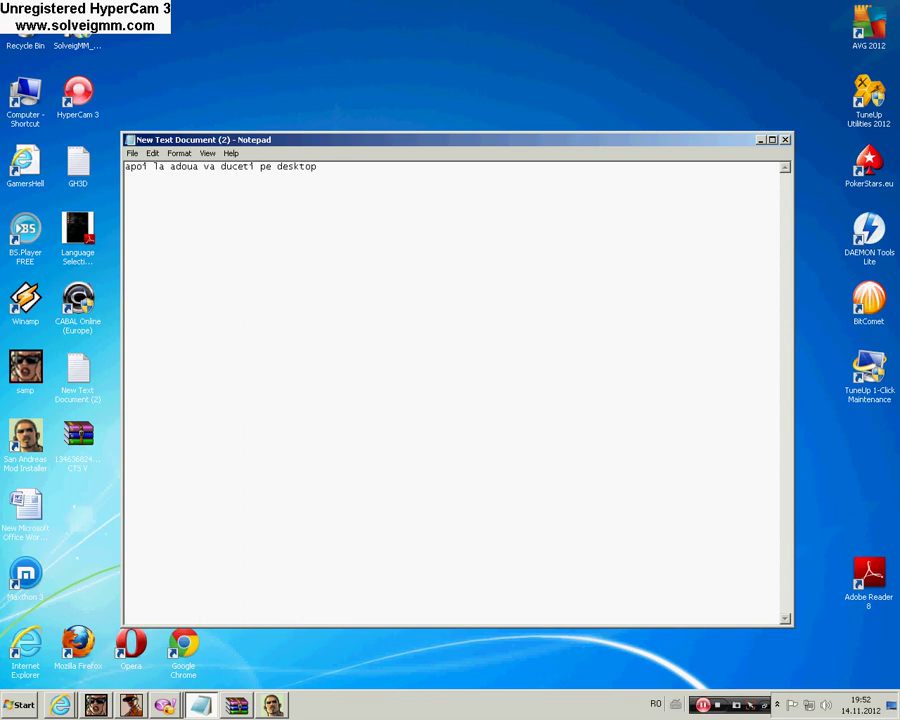
Extend the Notepad note with "si selectati cadilacul acela sau masina dv".
{"action": "type", "text": " si sele"}
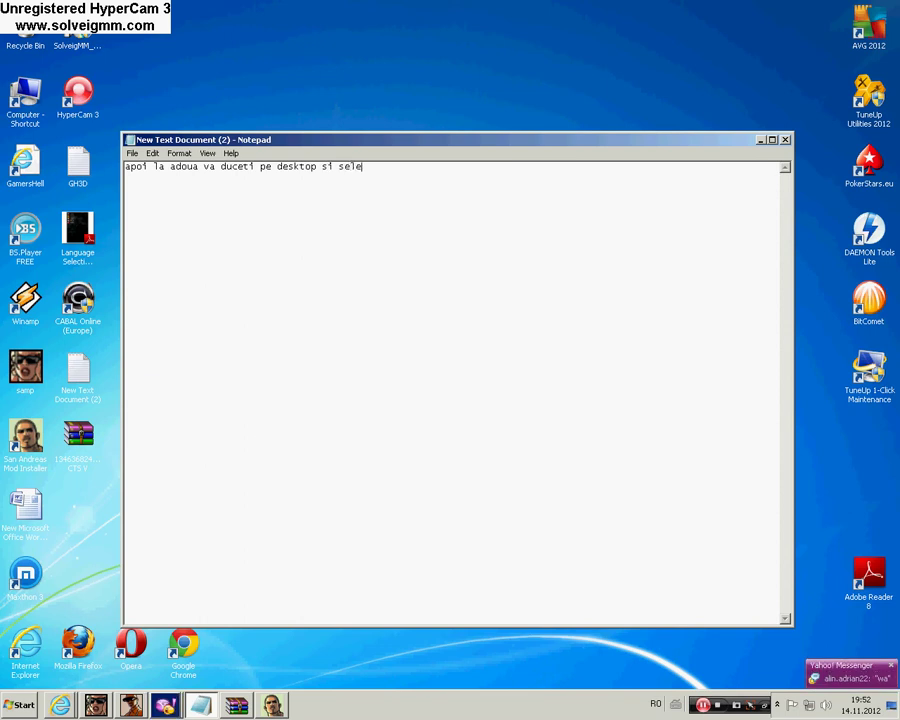
{"action": "type", "text": "ctati cadilacul "}
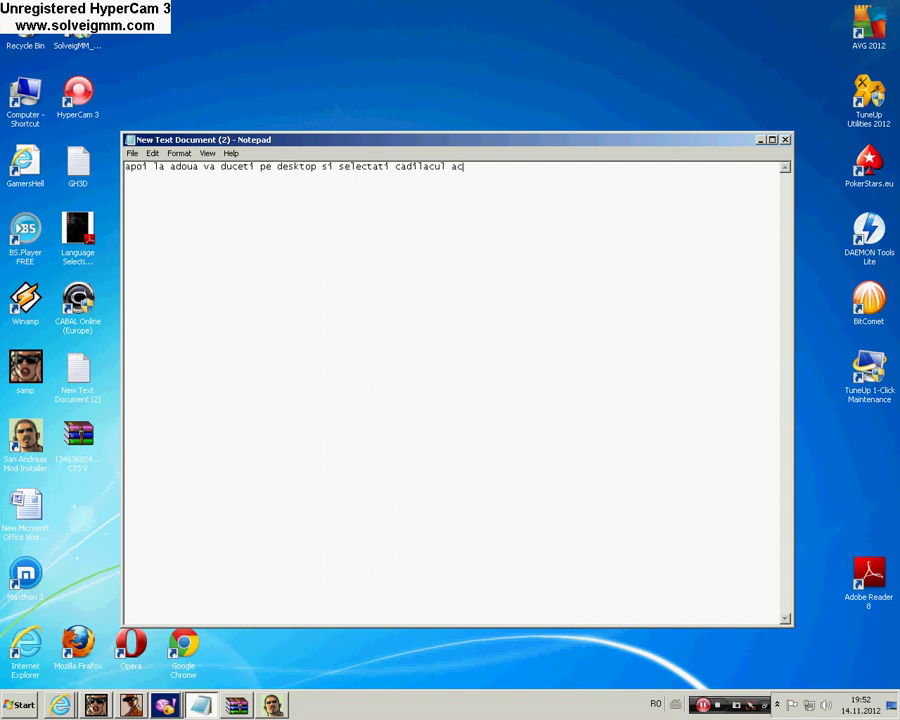
{"action": "type", "text": "acela sau masina dv"}
Erase the whole note and minimize Notepad.
{"action": "key", "text": "ctrl+a"}
{"action": "key", "text": "BackSpace"}
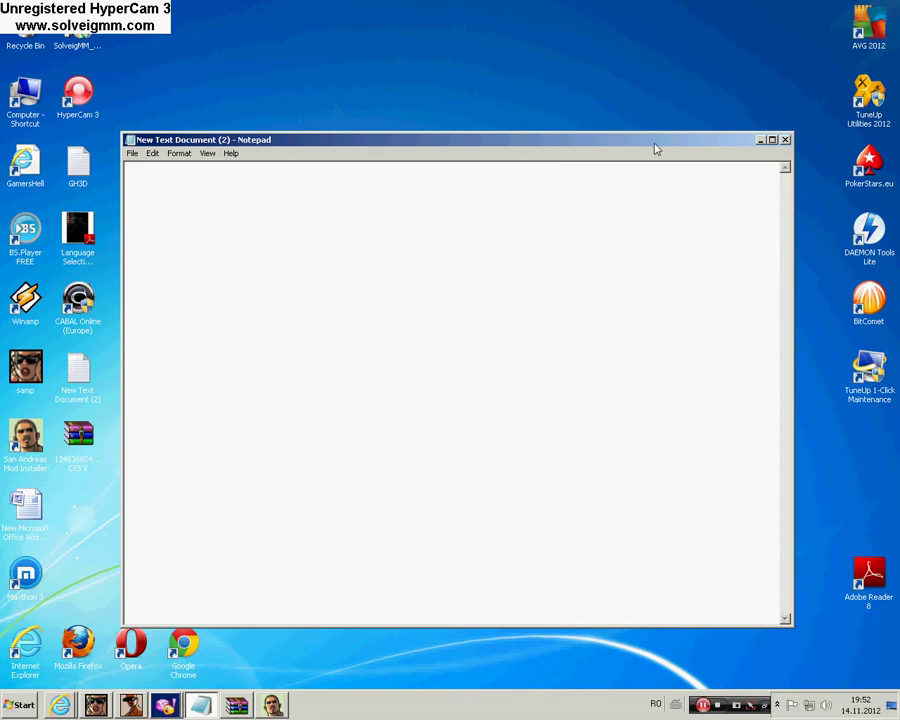
{"action": "left_click", "coordinate": [763, 141]}
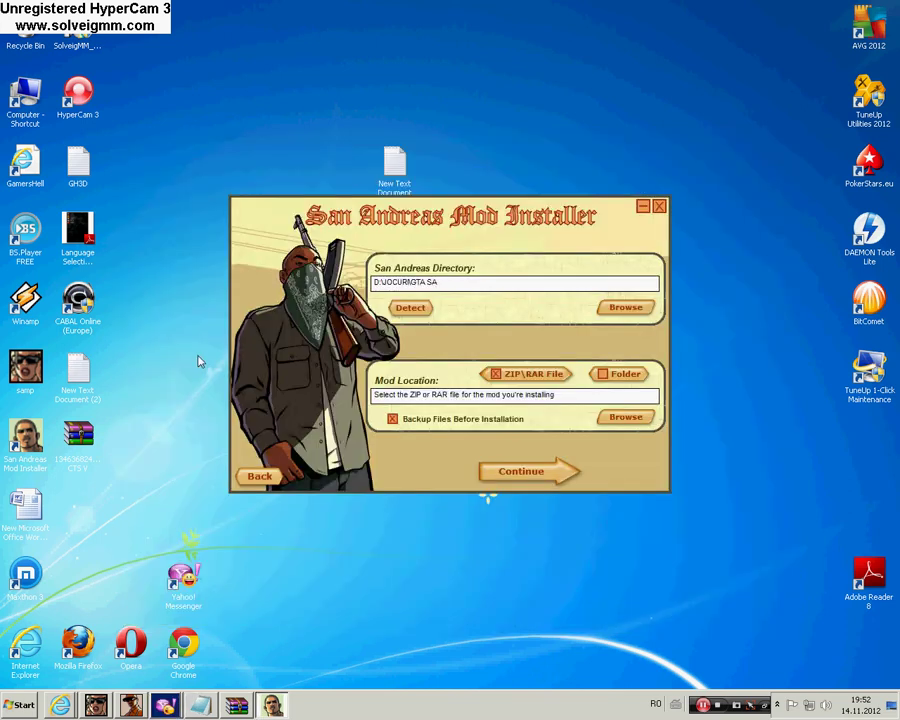
{"action": "left_click", "coordinate": [626, 418]}
{"action": "scroll", "coordinate": [421, 367], "scroll_direction": "down", "scroll_amount": 5}
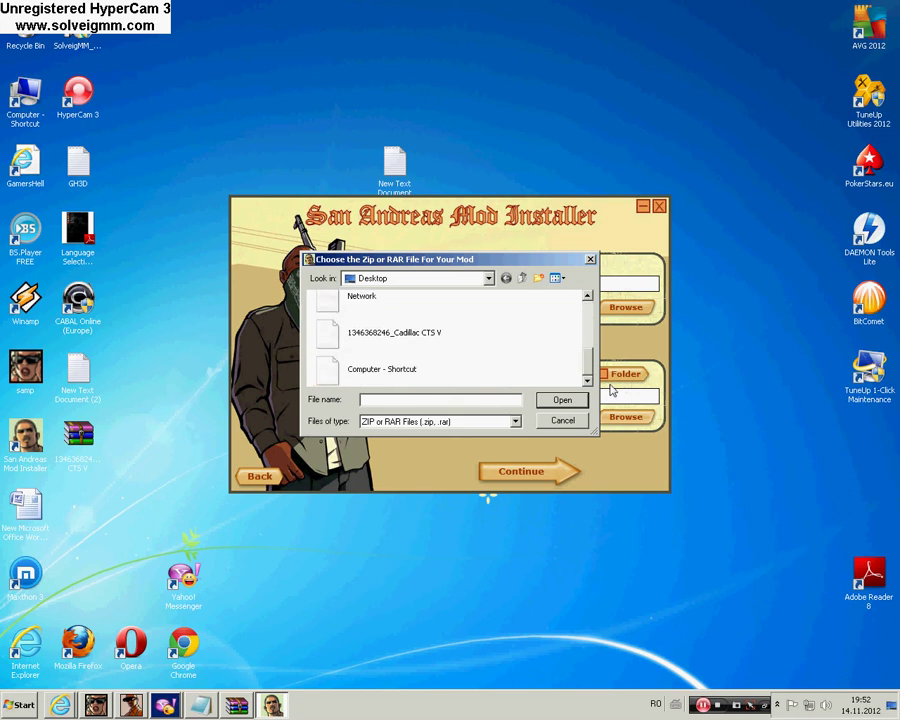
{"action": "left_click", "coordinate": [392, 332]}
{"action": "left_click", "coordinate": [562, 400]}
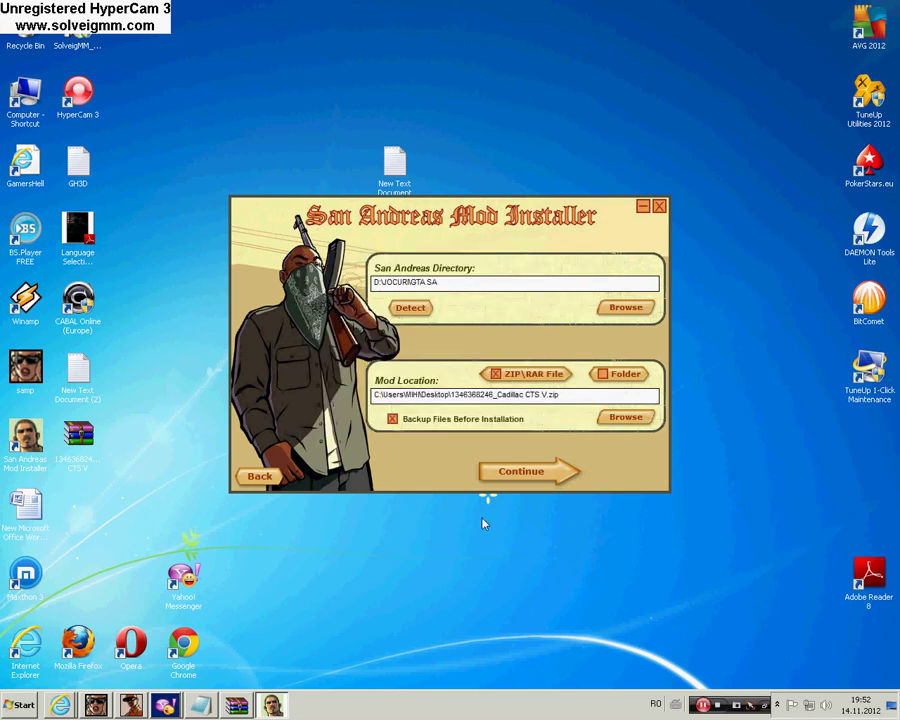
Write the note "dati continu" in Notepad and advance the mod installer to the vehicle's handling, IDE and color lines.
{"action": "left_click", "coordinate": [200, 705]}
{"action": "type", "text": "dati"}
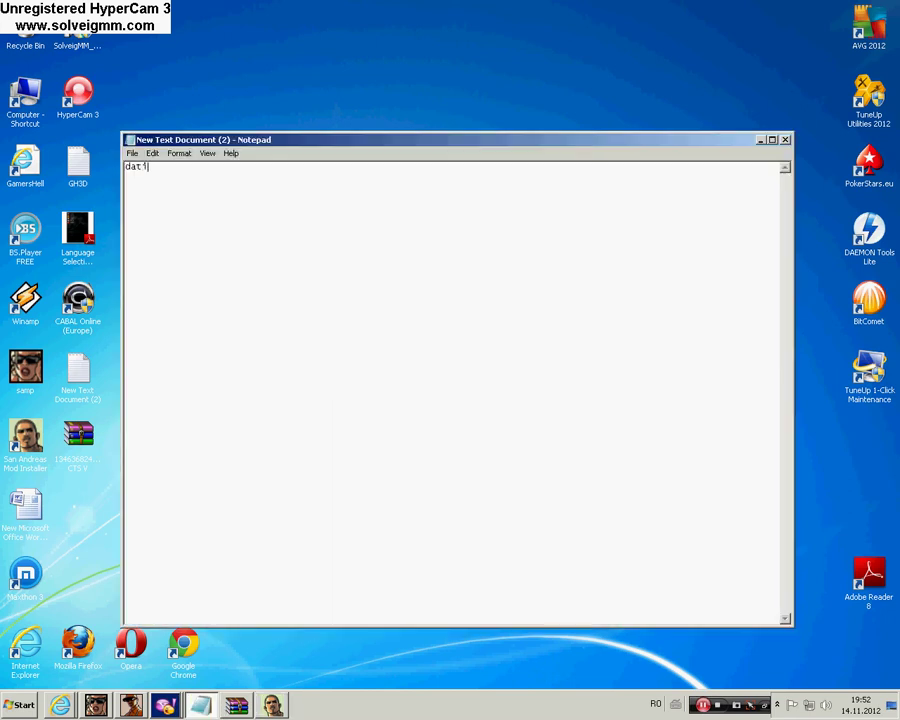
{"action": "type", "text": "1 co"}
{"action": "type", "text": "nt"}
{"action": "type", "text": "1"}
{"action": "left_click", "coordinate": [761, 140]}
{"action": "left_click", "coordinate": [480, 468]}
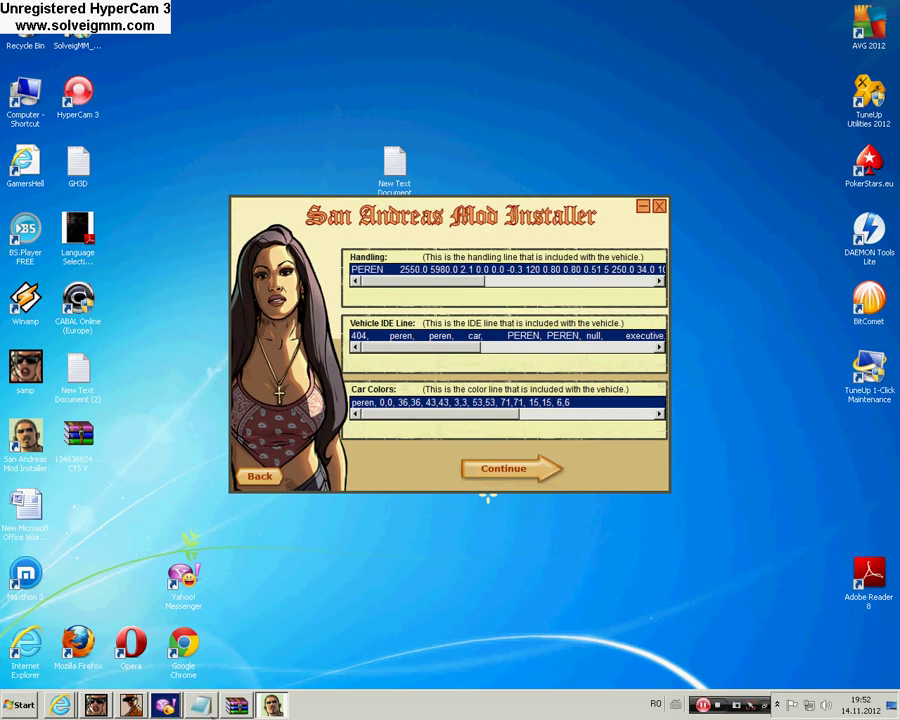
Replace the note with "este pe peren dati inainte" and advance the mod installer to the choice of vehicle to replace.
{"action": "left_click", "coordinate": [203, 706]}
{"action": "key", "text": "ctrl+a"}
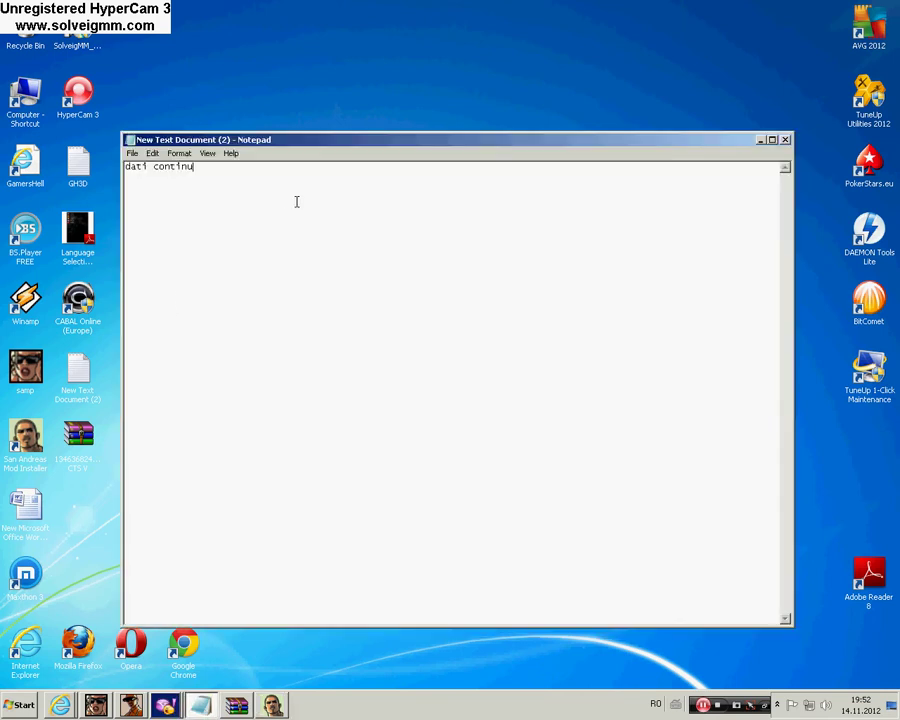
{"action": "type", "text": "dste pe pe"}
{"action": "type", "text": "ren "}
{"action": "type", "text": "dat1 ina"}
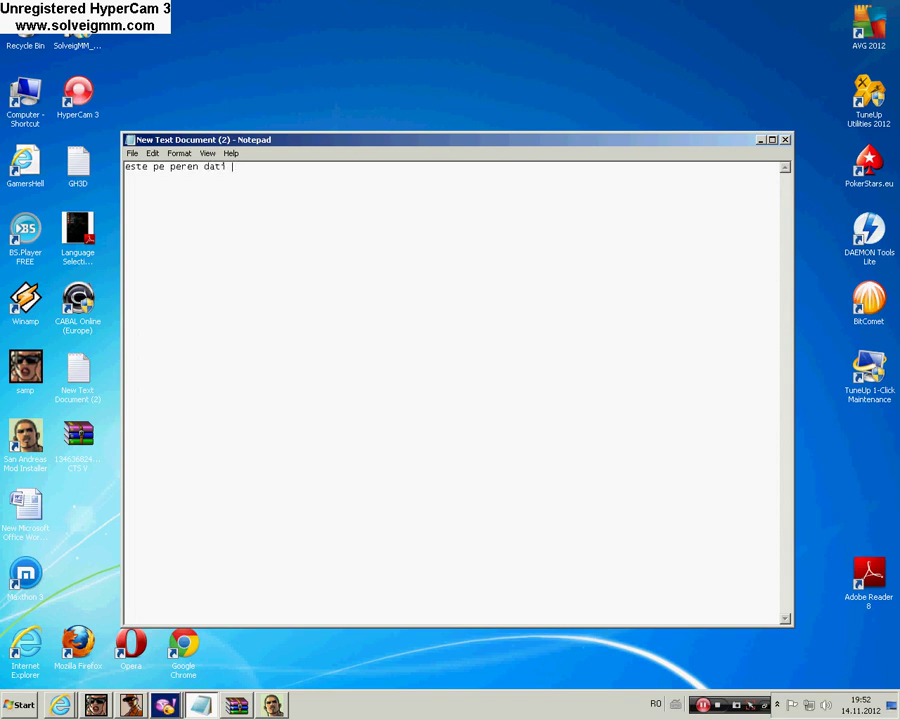
{"action": "type", "text": "inte"}
{"action": "left_click", "coordinate": [760, 139]}
{"action": "left_click", "coordinate": [503, 468]}
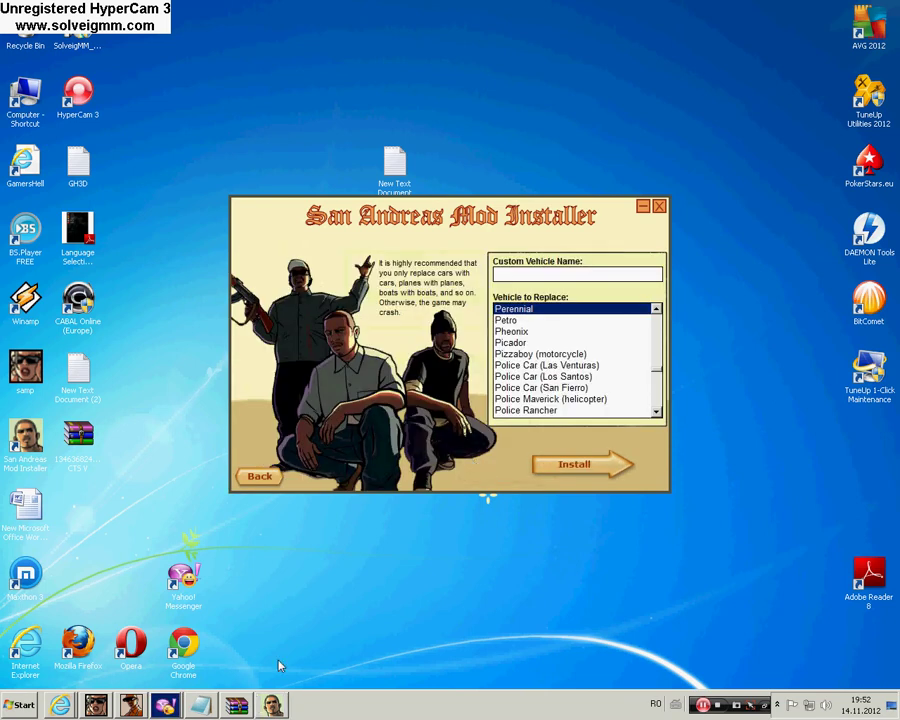
Replace the note in Notepad with "aici selectati pe ce masina vreti daca nu vreti pe peren".
{"action": "left_click", "coordinate": [200, 706]}
{"action": "key", "text": "BackSpace"}
{"action": "key", "text": "BackSpace"}
{"action": "key", "text": "BackSpace"}
{"action": "key", "text": "BackSpace"}
{"action": "key", "text": "BackSpace"}
{"action": "key", "text": "BackSpace"}
{"action": "key", "text": "BackSpace"}
{"action": "key", "text": "BackSpace"}
{"action": "key", "text": "BackSpace"}
{"action": "key", "text": "BackSpace"}
{"action": "key", "text": "BackSpace"}
{"action": "key", "text": "BackSpace"}
{"action": "key", "text": "BackSpace"}
{"action": "key", "text": "BackSpace"}
{"action": "key", "text": "BackSpace"}
{"action": "key", "text": "BackSpace"}
{"action": "key", "text": "BackSpace"}
{"action": "key", "text": "BackSpace"}
{"action": "key", "text": "BackSpace"}
{"action": "key", "text": "BackSpace"}
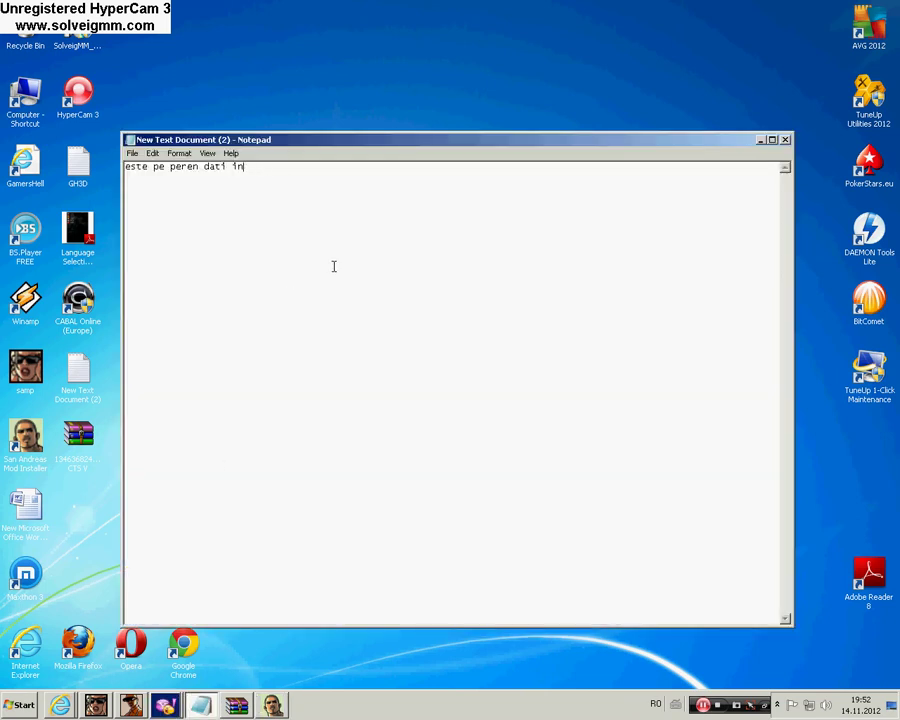
{"action": "type", "text": "a1c1"}
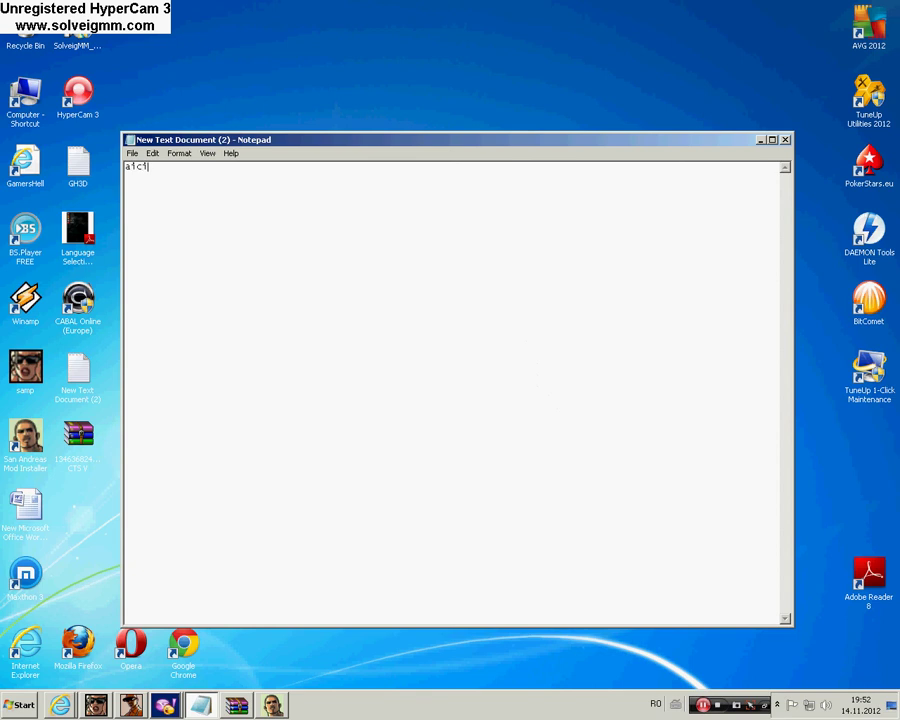
{"action": "type", "text": " seleca"}
{"action": "key", "text": "BackSpace"}
{"action": "type", "text": "tati pe ce masina"}
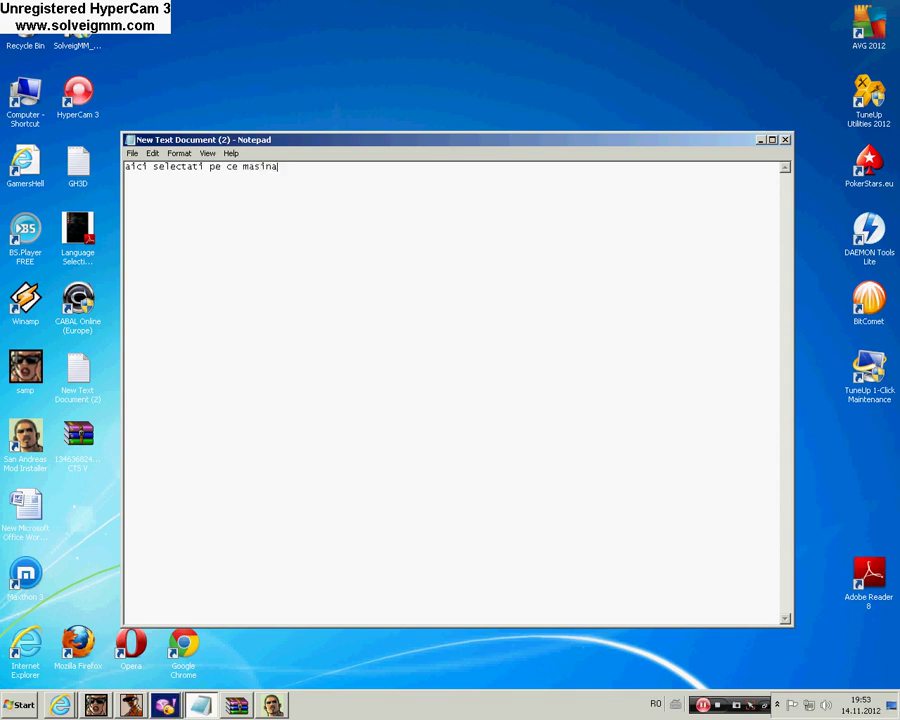
{"action": "type", "text": " vreti daca nu vreti pw"}
{"action": "key", "text": "BackSpace"}
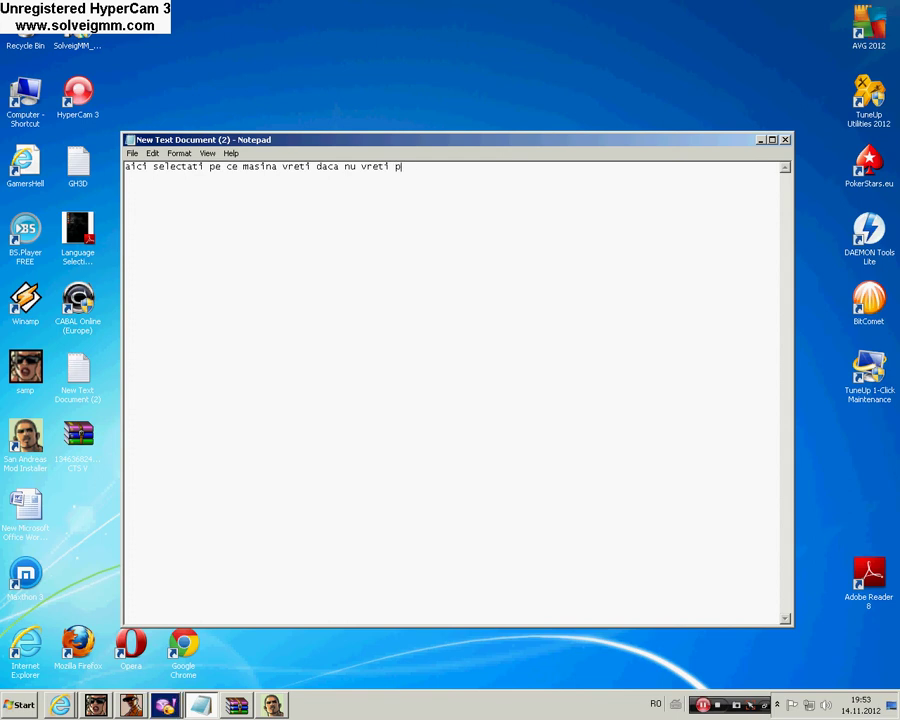
{"action": "type", "text": "e peren "}
{"action": "type", "text": "a"}
Erase the note about choosing the car and minimize Notepad.
{"action": "left_click_drag", "start_coordinate": [441, 167], "coordinate": [125, 167]}
{"action": "key", "text": "Delete"}
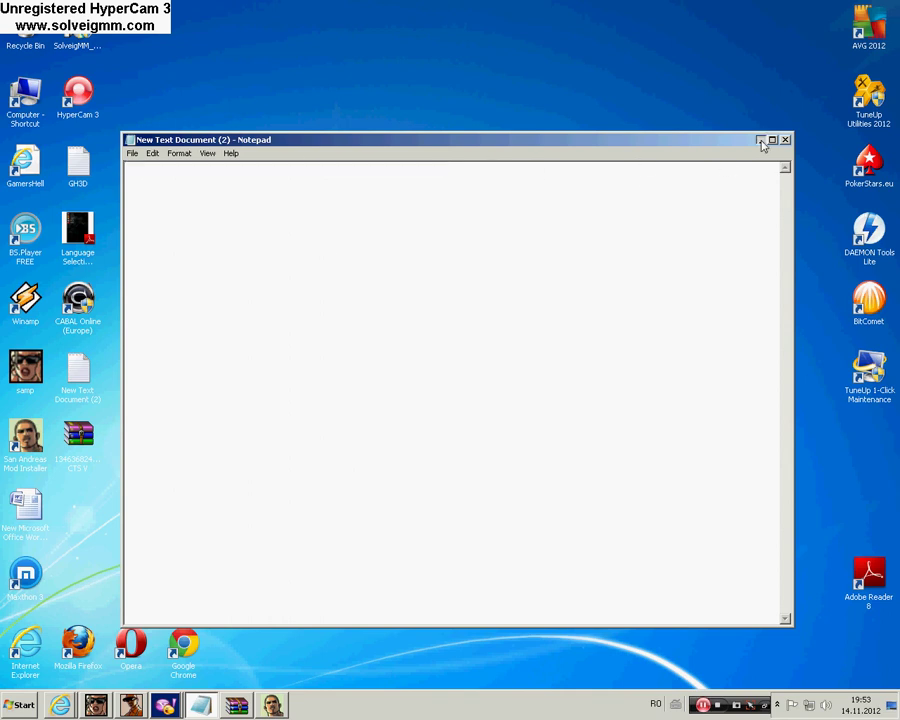
{"action": "left_click", "coordinate": [759, 139]}
Choose Cheetah as the vehicle to replace in the mod installer.
{"action": "scroll", "coordinate": [633, 368], "scroll_direction": "up", "scroll_amount": 20}
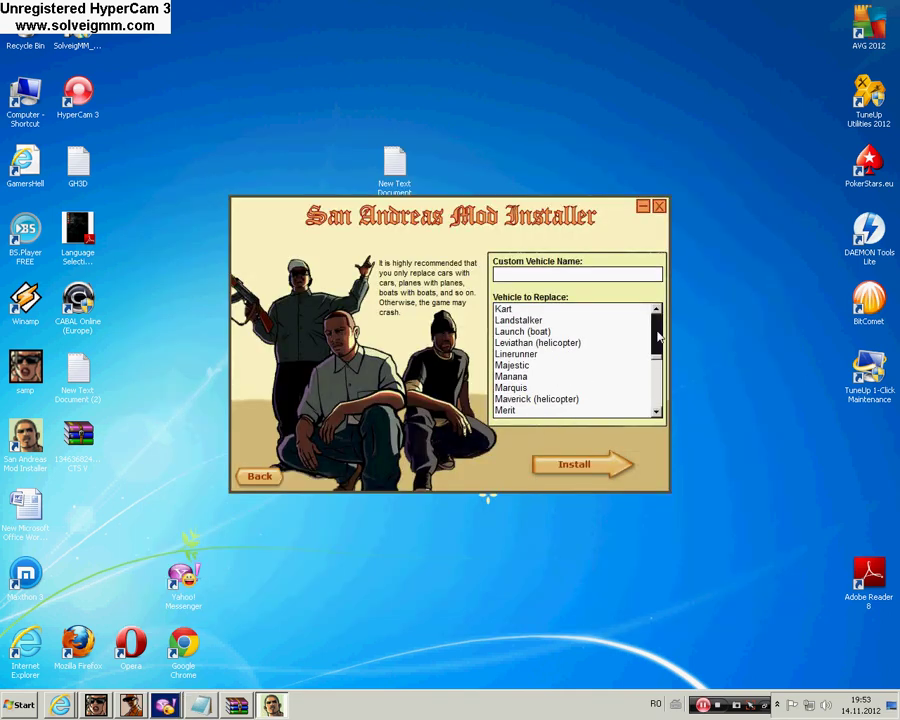
{"action": "scroll", "coordinate": [633, 338], "scroll_direction": "up", "scroll_amount": 10}
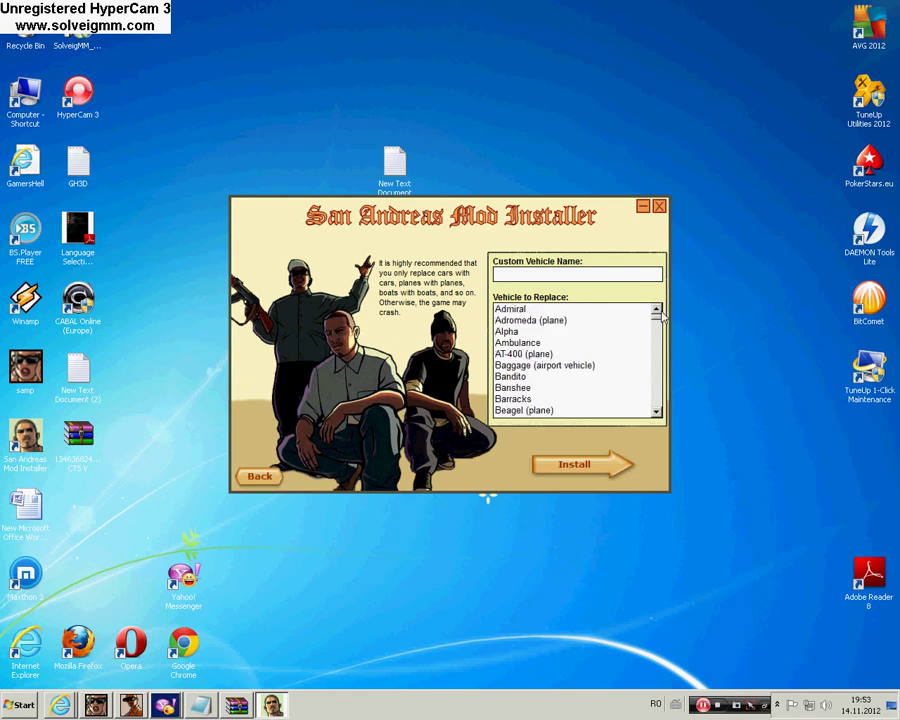
{"action": "scroll", "coordinate": [660, 412], "scroll_direction": "down", "scroll_amount": 4}
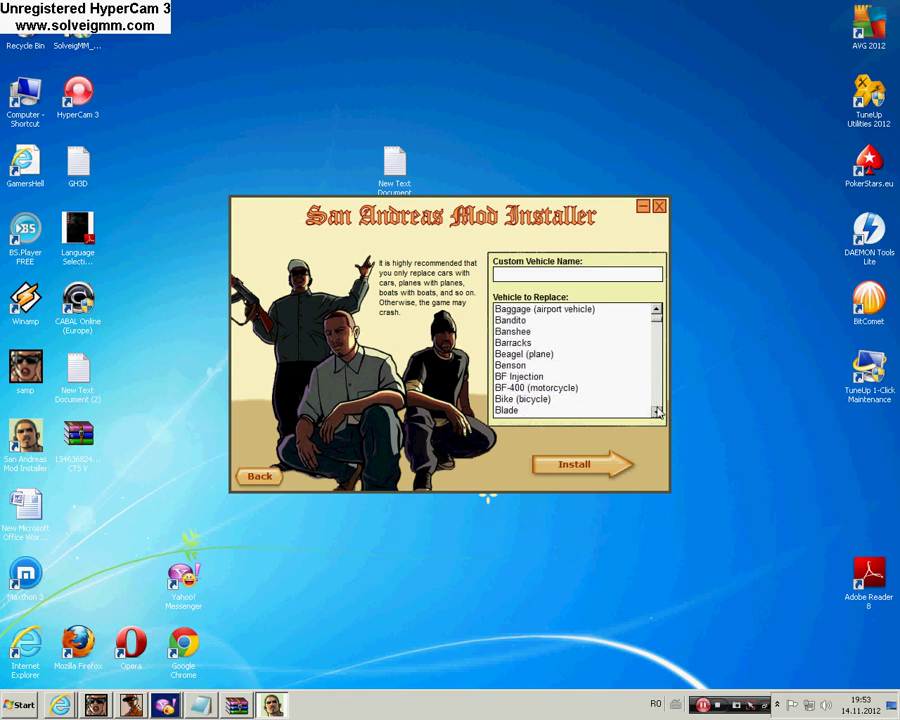
{"action": "scroll", "coordinate": [658, 412], "scroll_direction": "down", "scroll_amount": 2}
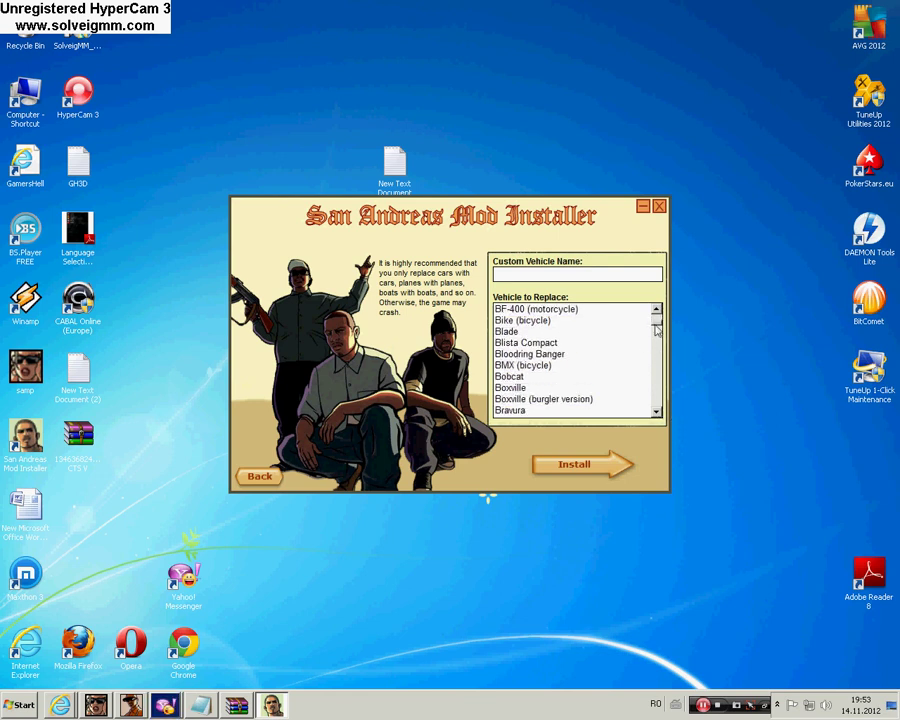
{"action": "scroll", "coordinate": [660, 313], "scroll_direction": "up", "scroll_amount": 6}
{"action": "scroll", "coordinate": [660, 313], "scroll_direction": "up", "scroll_amount": 6}
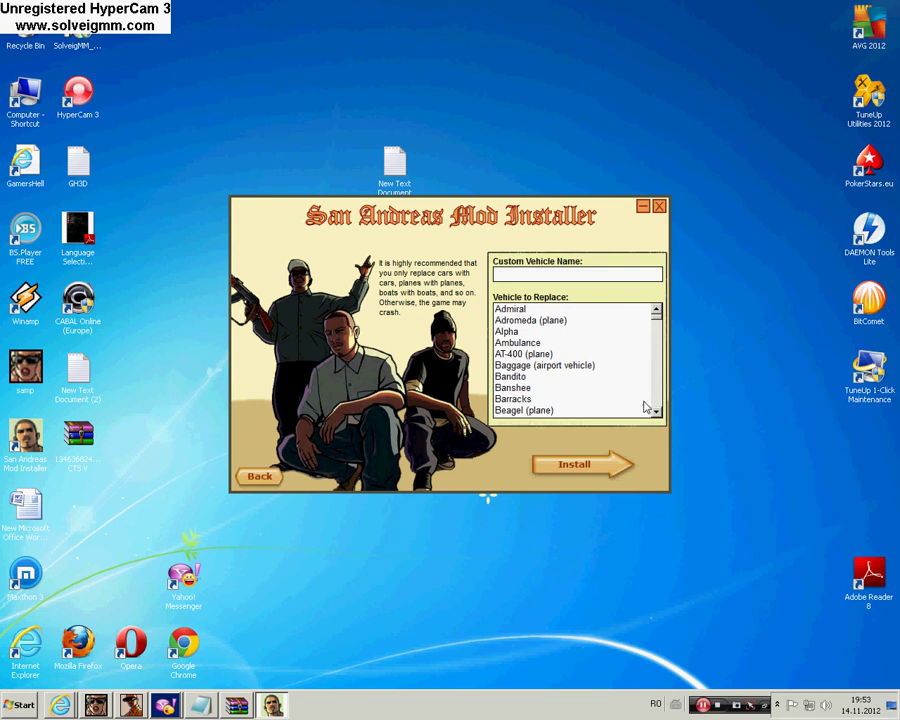
{"action": "scroll", "coordinate": [660, 412], "scroll_direction": "down", "scroll_amount": 5}
{"action": "scroll", "coordinate": [660, 416], "scroll_direction": "down", "scroll_amount": 5}
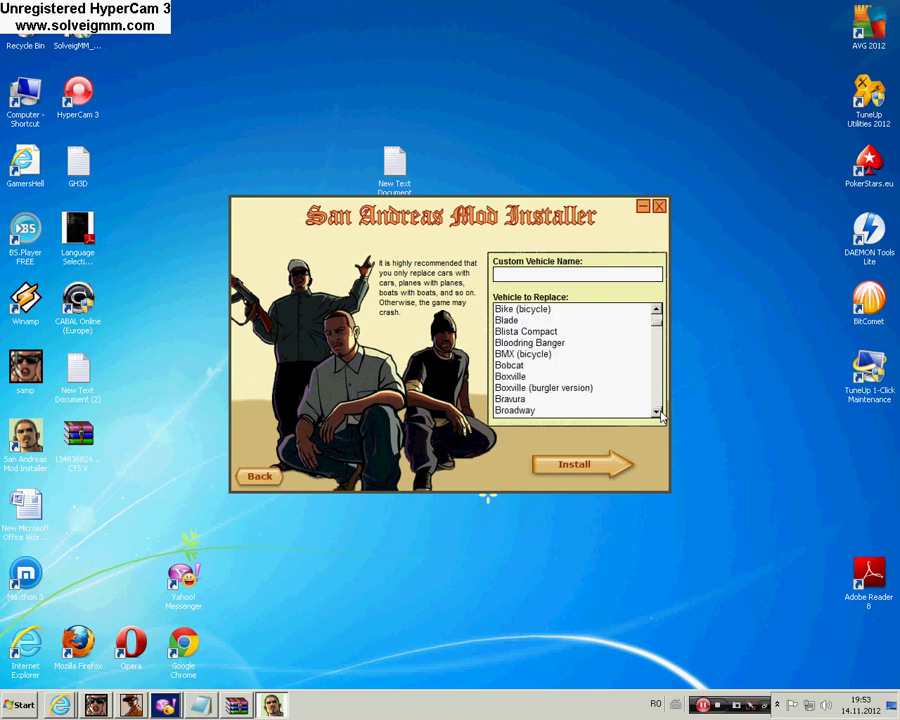
{"action": "scroll", "coordinate": [660, 416], "scroll_direction": "down", "scroll_amount": 5}
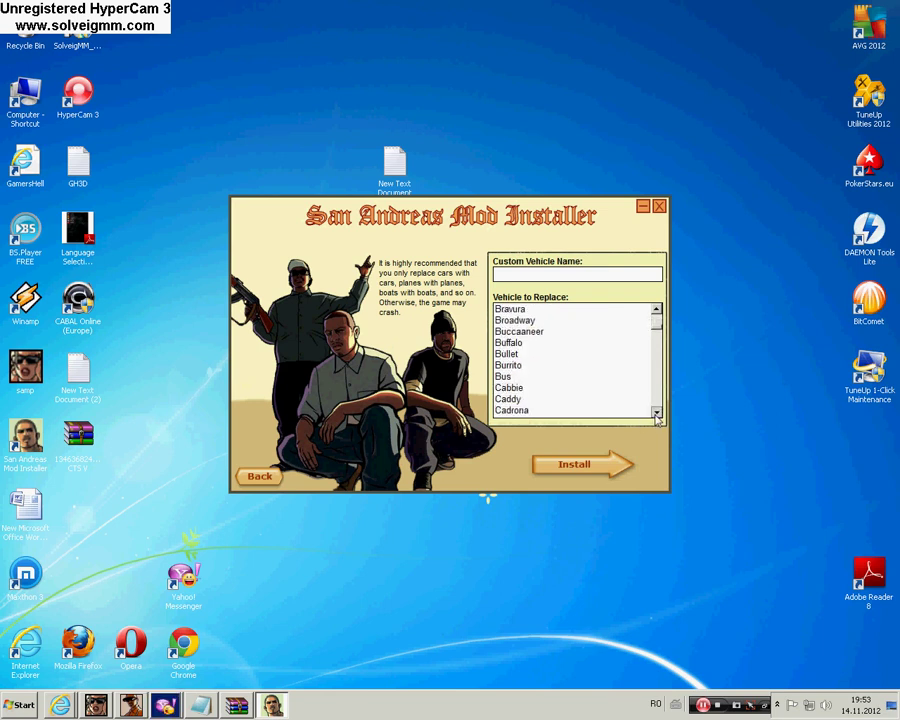
{"action": "scroll", "coordinate": [657, 416], "scroll_direction": "down", "scroll_amount": 2}
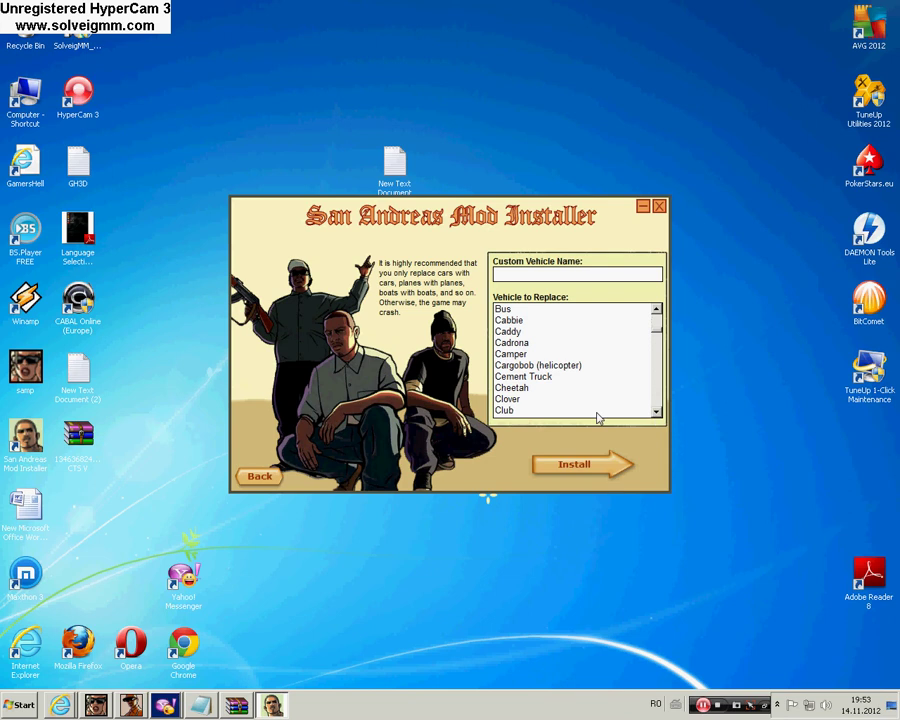
{"action": "left_click", "coordinate": [515, 390]}
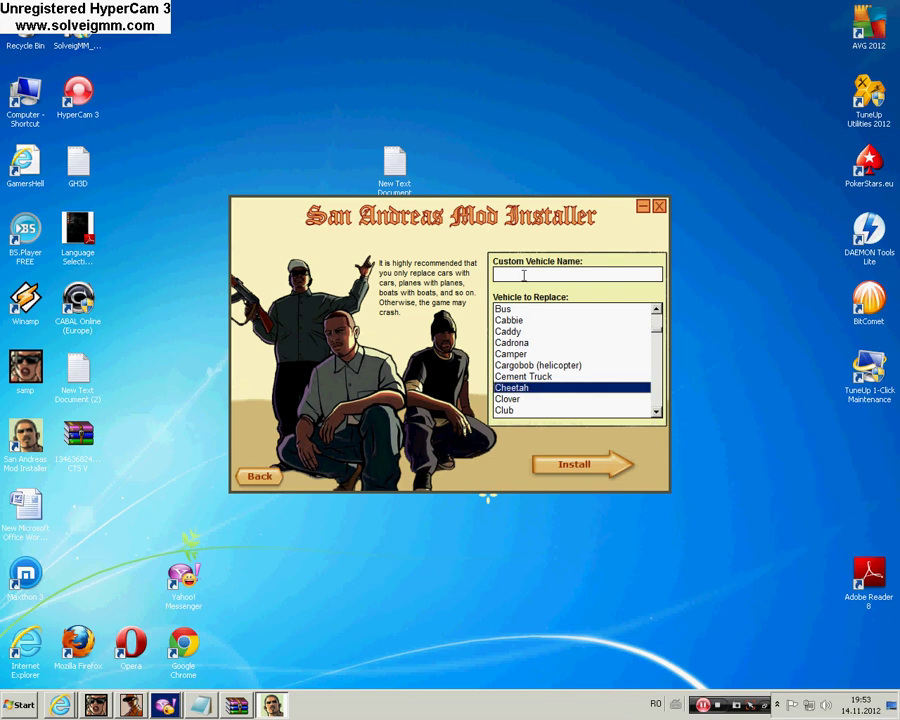
Write the note "si puneti nume eu selectez cheetah dati install" in Notepad and minimize it.
{"action": "left_click", "coordinate": [201, 705]}
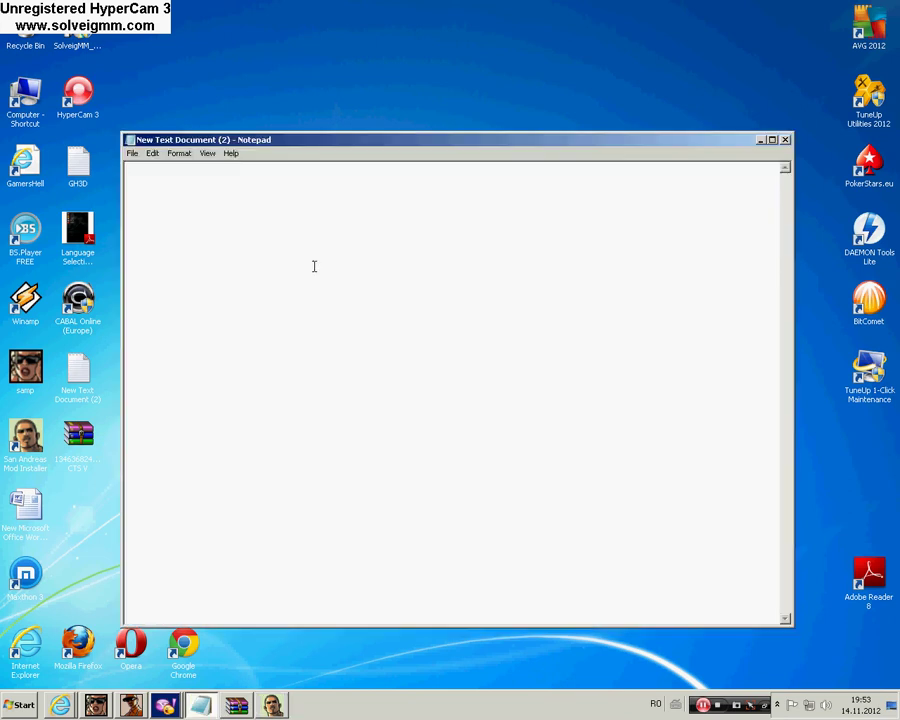
{"action": "type", "text": "st punet1 nume "}
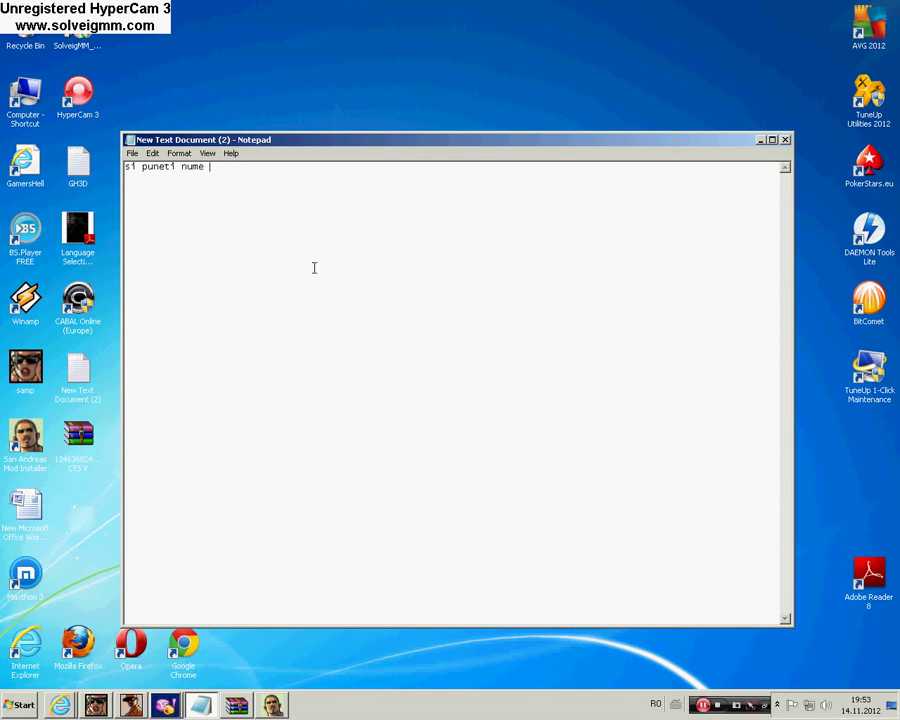
{"action": "type", "text": "eu selectez cheetah"}
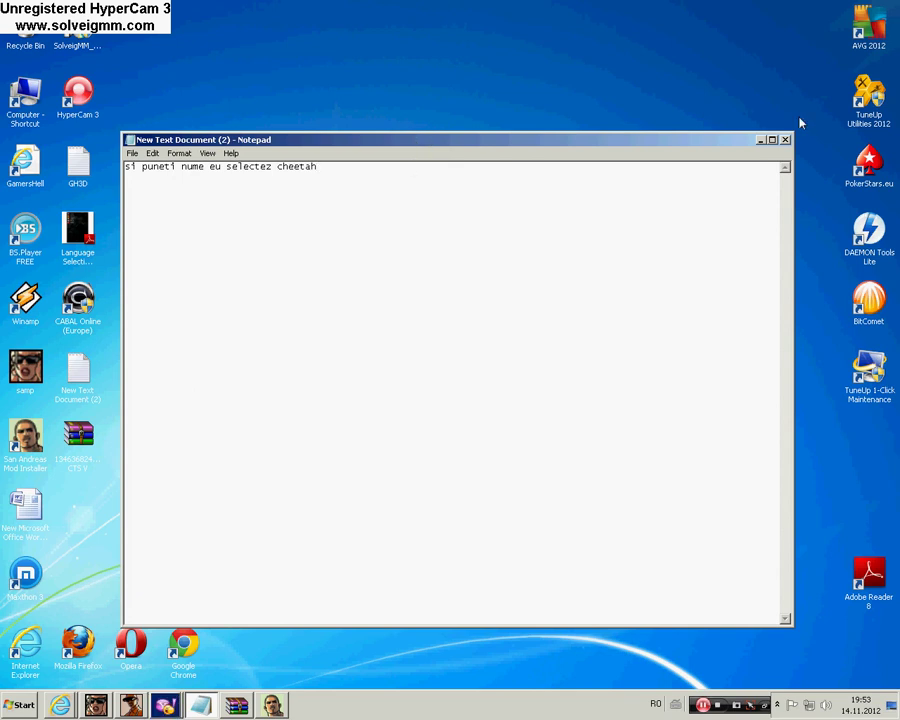
{"action": "type", "text": " dati c"}
{"action": "key", "text": "BackSpace"}
{"action": "key", "text": "BackSpace"}
{"action": "key", "text": "BackSpace"}
{"action": "key", "text": "BackSpace"}
{"action": "key", "text": "BackSpace"}
{"action": "type", "text": "install"}
{"action": "left_click", "coordinate": [760, 140]}
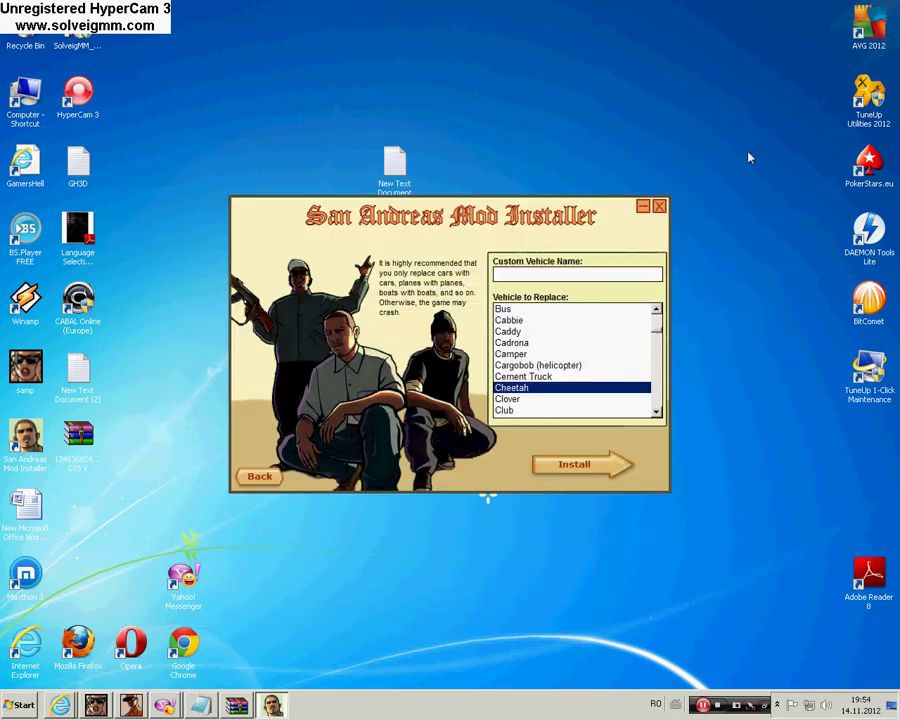
Set the custom vehicle name to "cadilac" and install the mod.
{"action": "left_click", "coordinate": [526, 274]}
{"action": "type", "text": "cadilac"}
{"action": "left_click", "coordinate": [574, 464]}
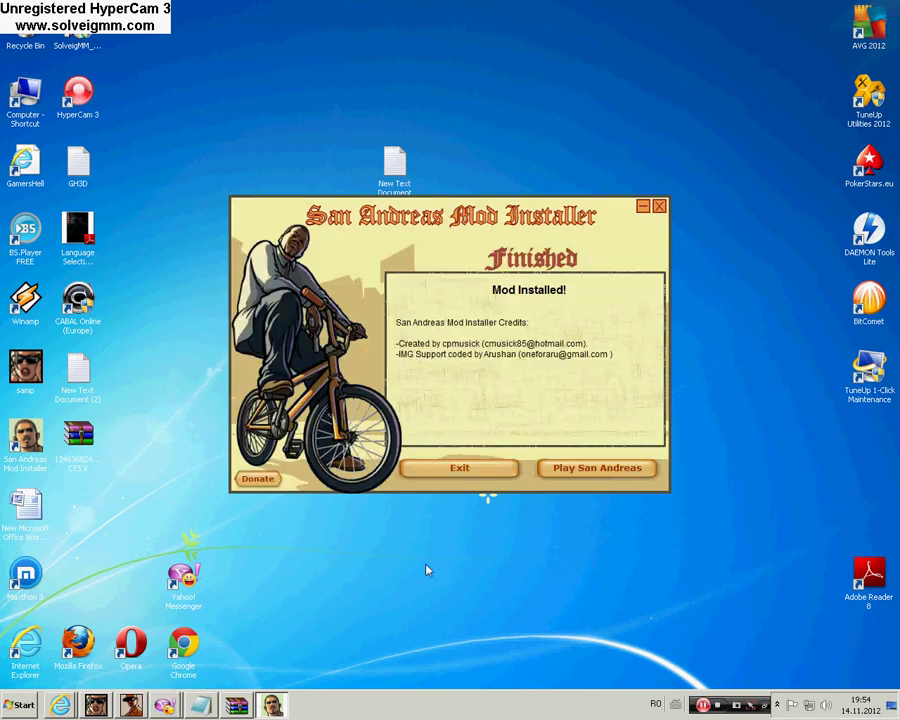
Replace the note in Notepad with "dati exit gata acum va puteti bucura de masina dv".
{"action": "key", "text": "alt+Tab"}
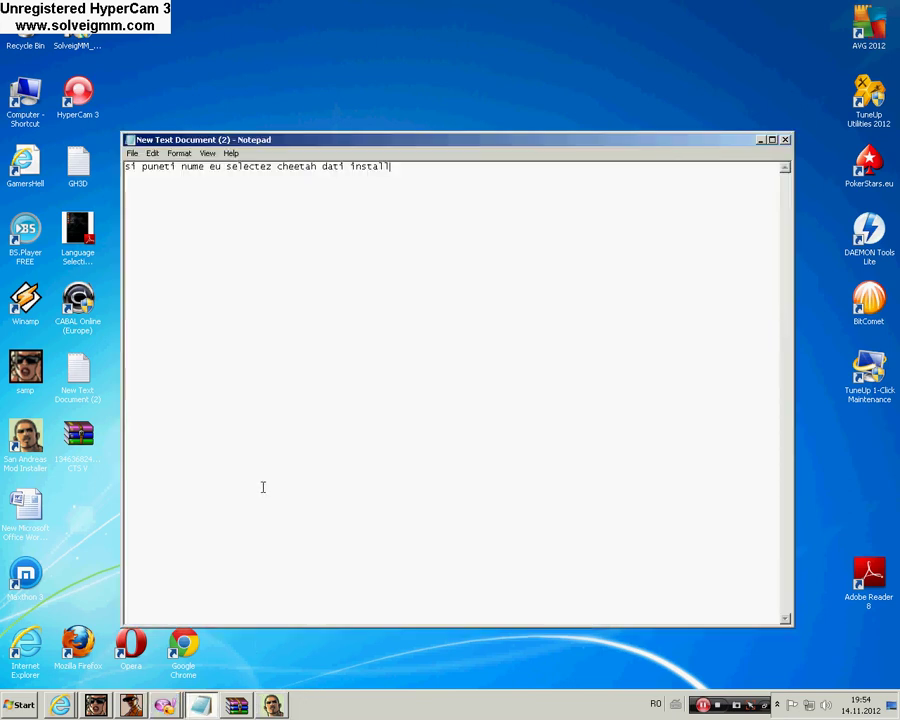
{"action": "left_click_drag", "start_coordinate": [391, 166], "coordinate": [124, 166]}
{"action": "key", "text": "BackSpace"}
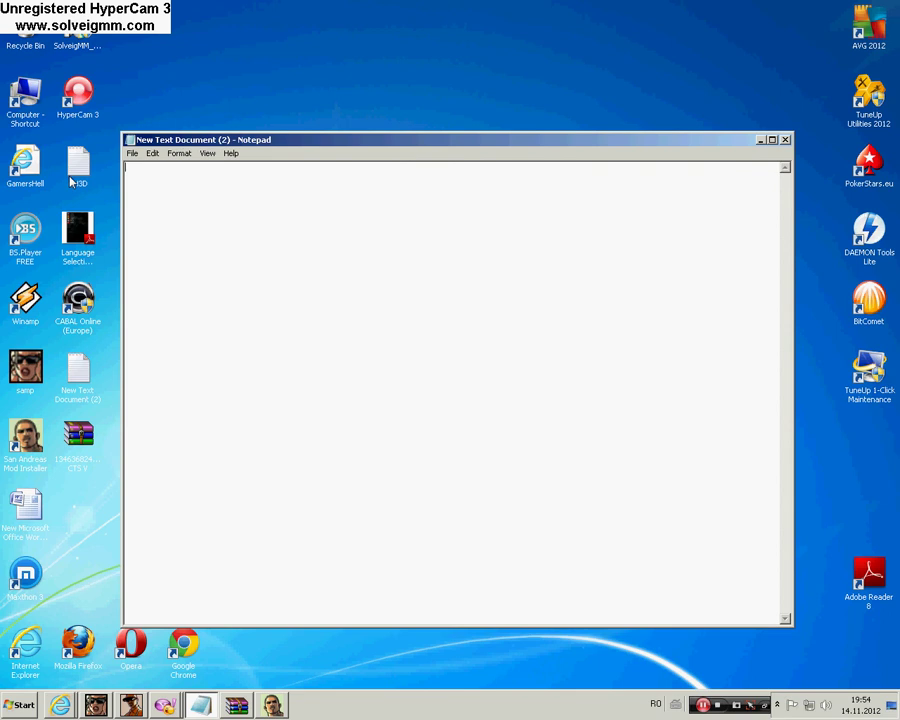
{"action": "type", "text": "dati exit ga"}
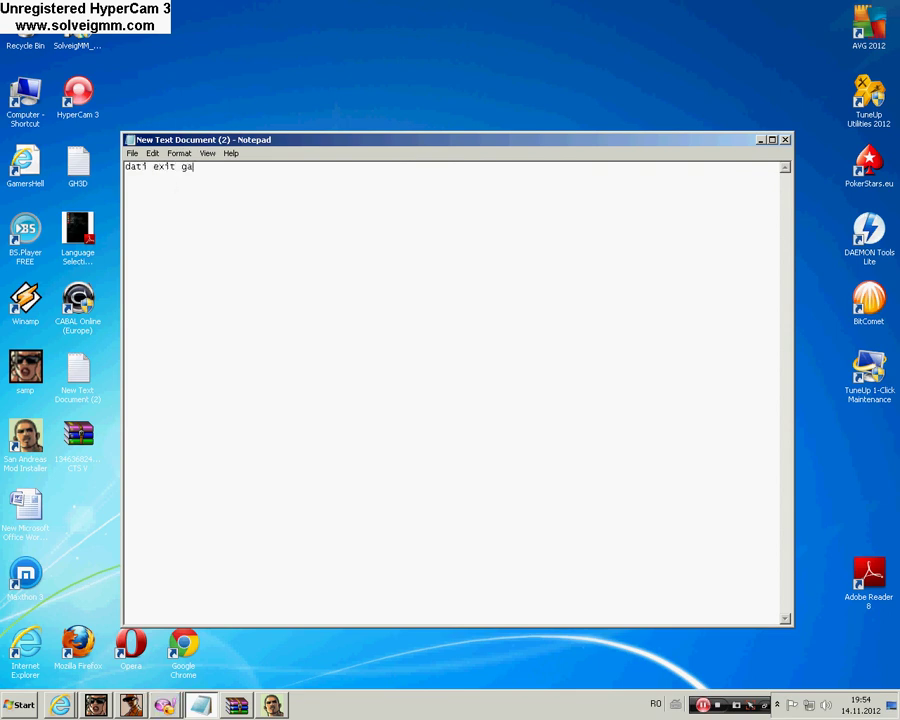
{"action": "type", "text": "ta acum va puteti bucura de "}
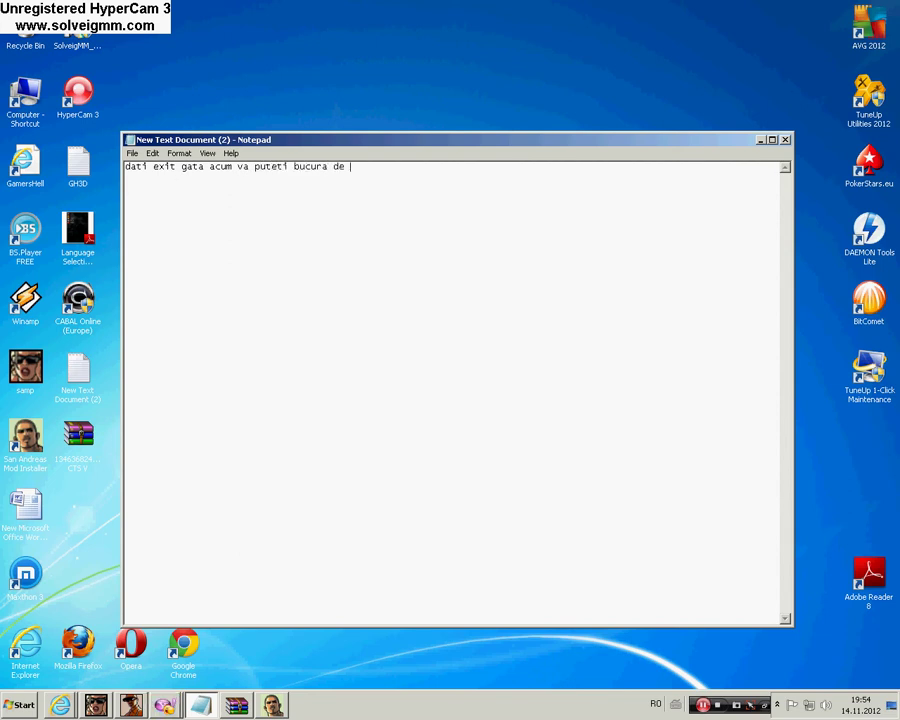
{"action": "type", "text": "masina dv"}
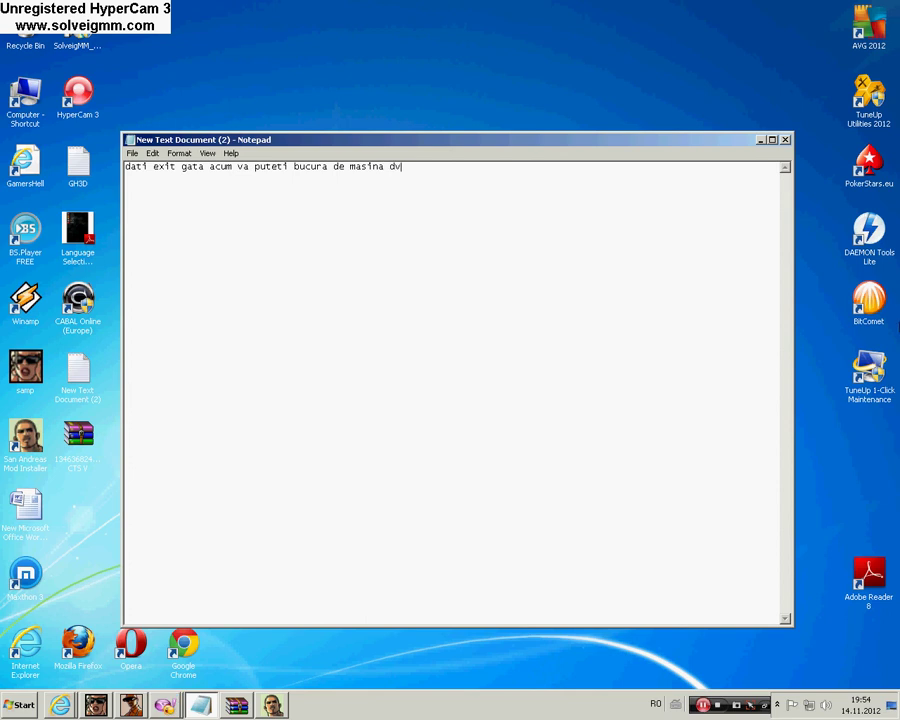